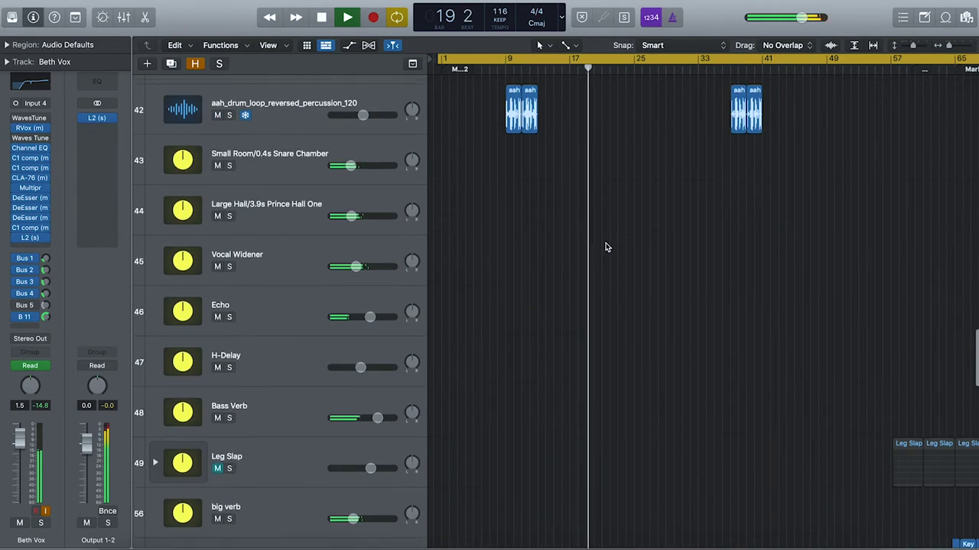
scroll(605, 247, down, 12)
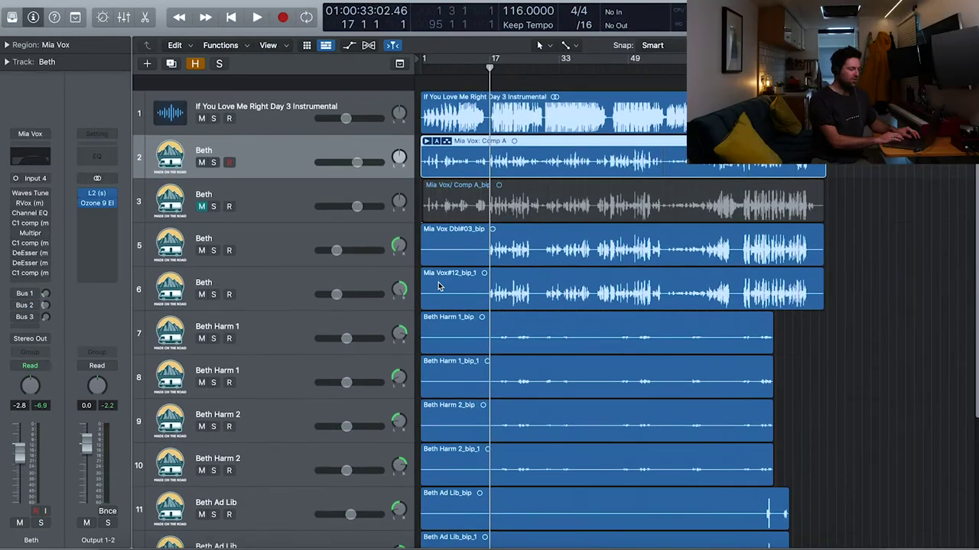
Enlarge the tracks, solo the lead vocal on track 2 and play it from bar 17
key(super+Down)
key(super+Down)
key(super+Down)
key(super+Down)
key(super+Down)
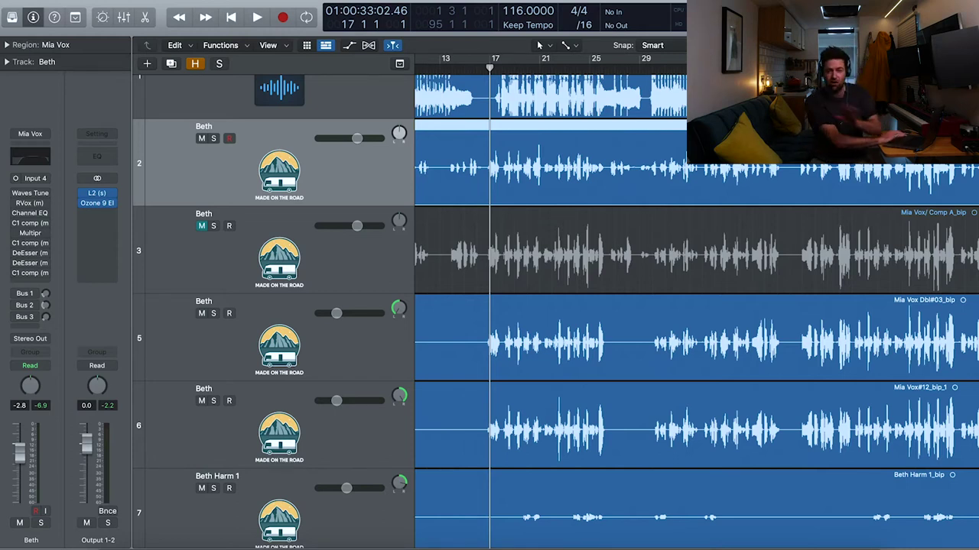
key(s)
key(space)
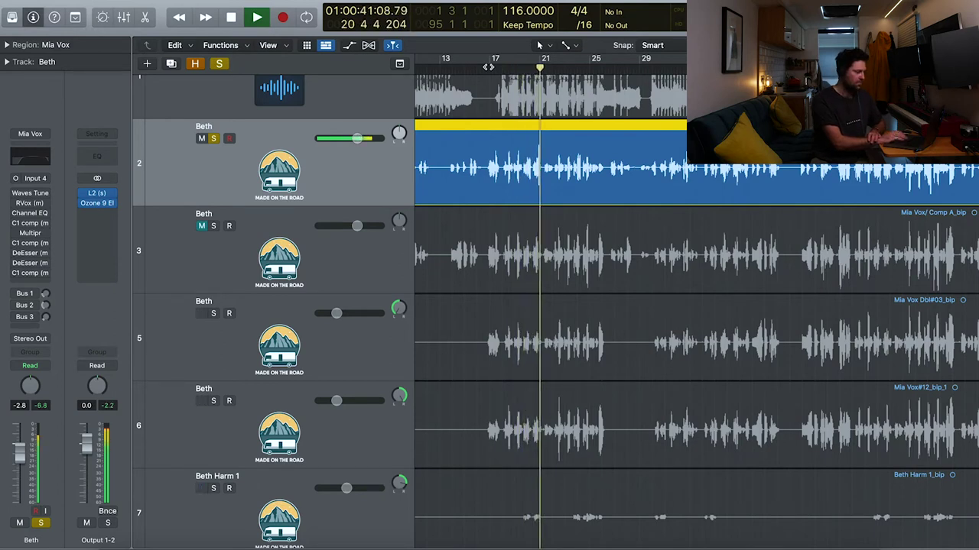
key(space)
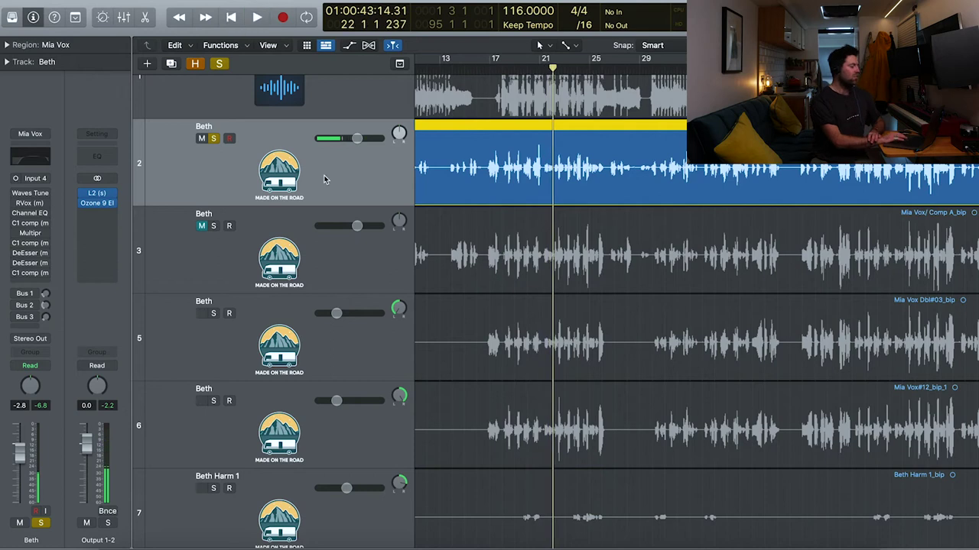
Enable the Waves Tune Real-Time plug-in on the lead vocal channel and open its editor
click(18, 194)
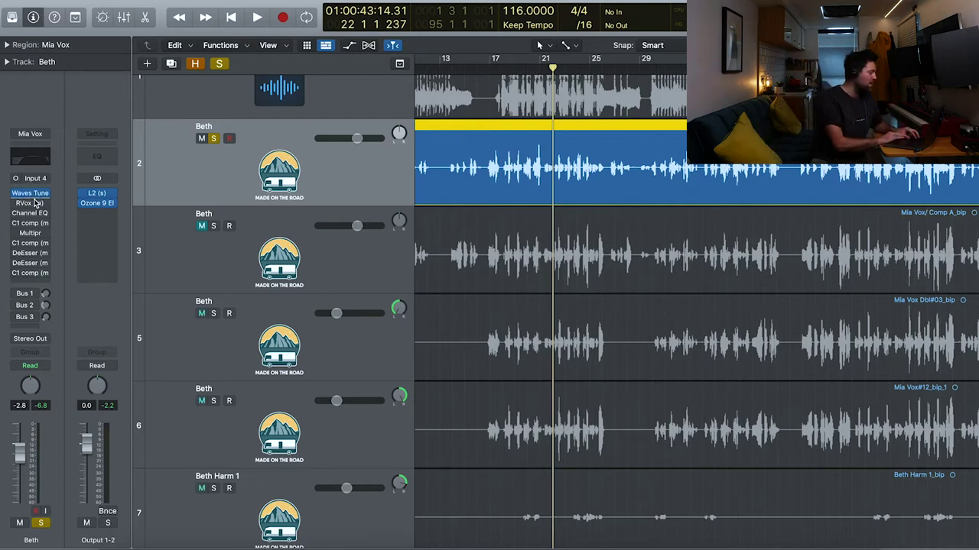
click(33, 197)
click(77, 165)
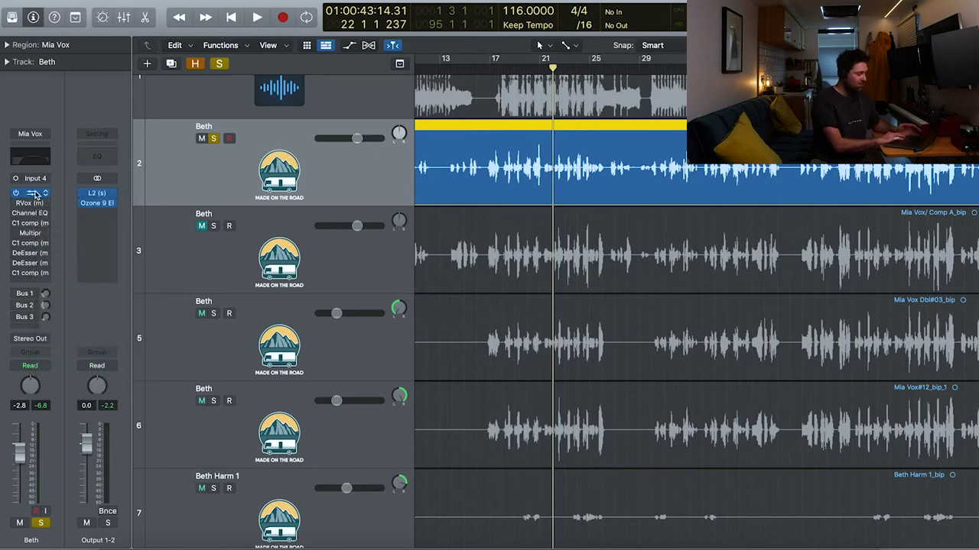
click(33, 196)
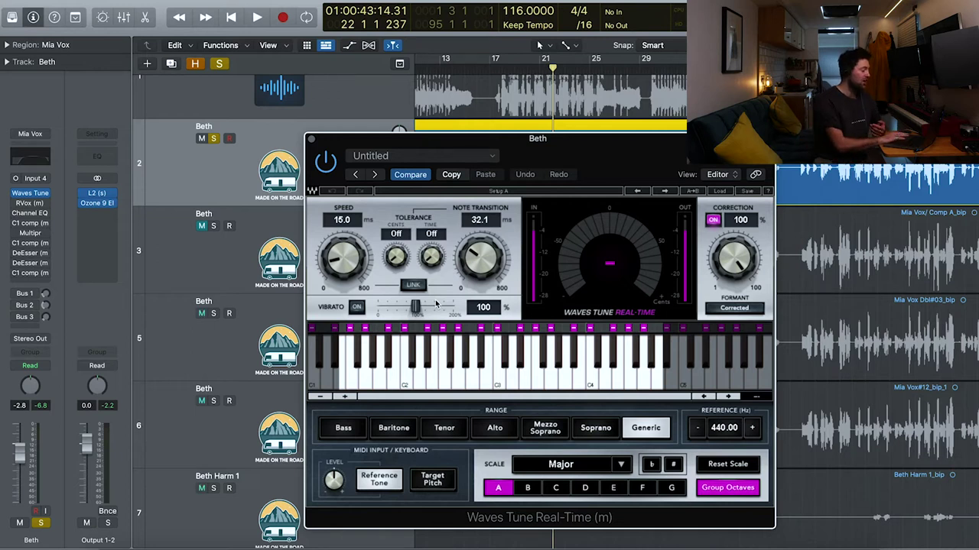
Insert the Waves WavesTune (m) plug-in on the lead vocal channel directly after Waves Tune Real-Time
click(310, 139)
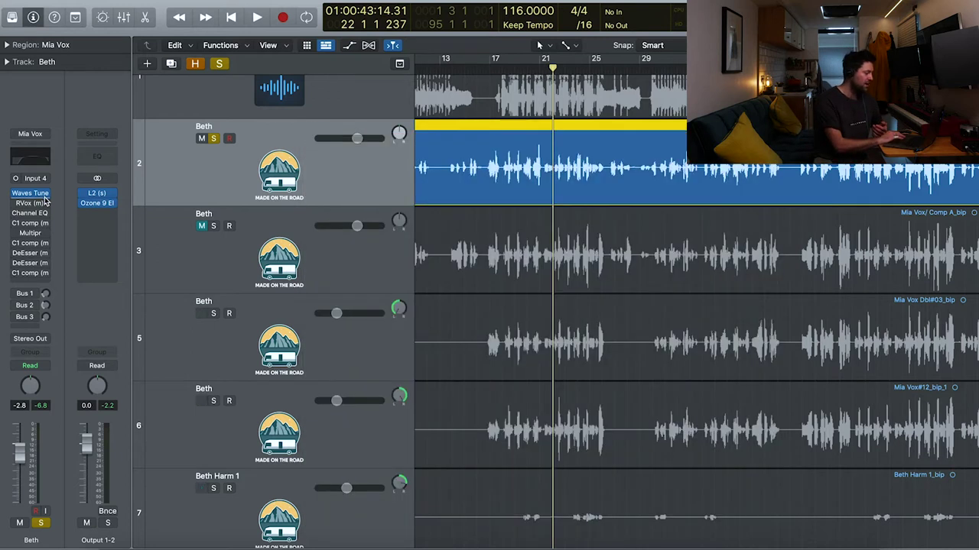
click(35, 193)
mouse_move(115, 386)
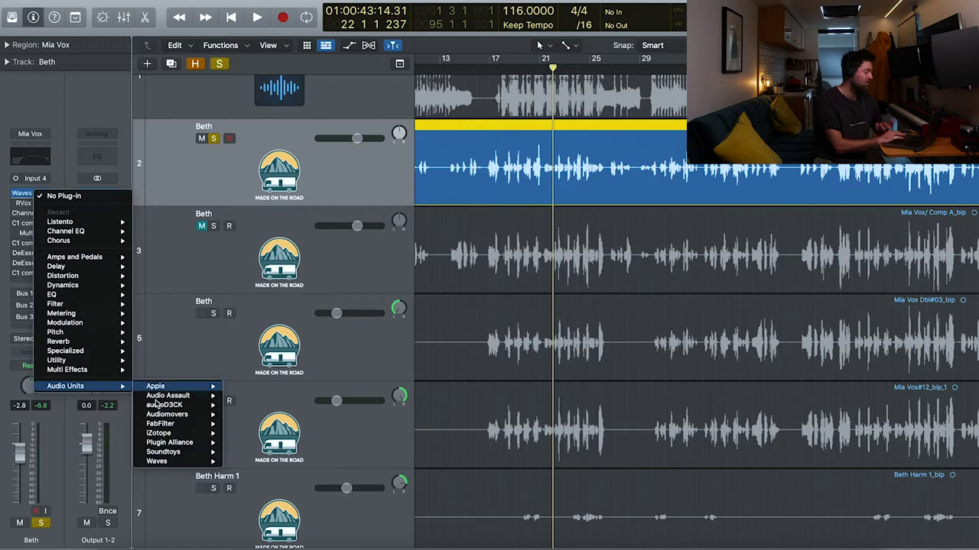
mouse_move(191, 461)
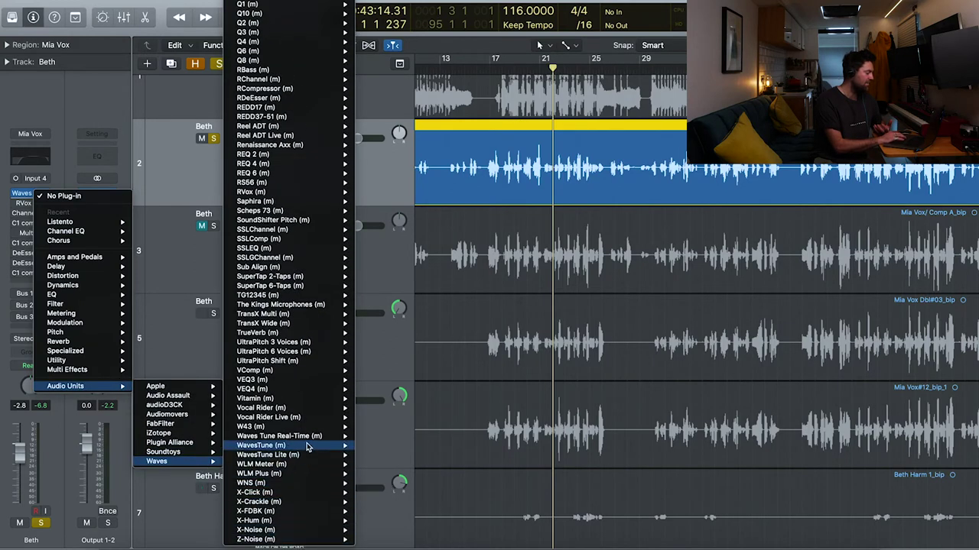
mouse_move(308, 448)
click(379, 446)
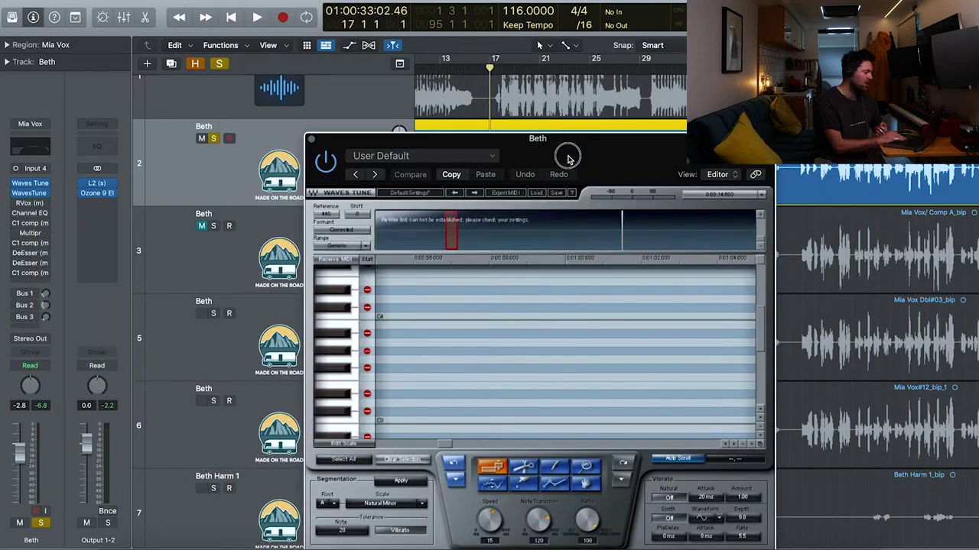
drag(567, 159, 567, 87)
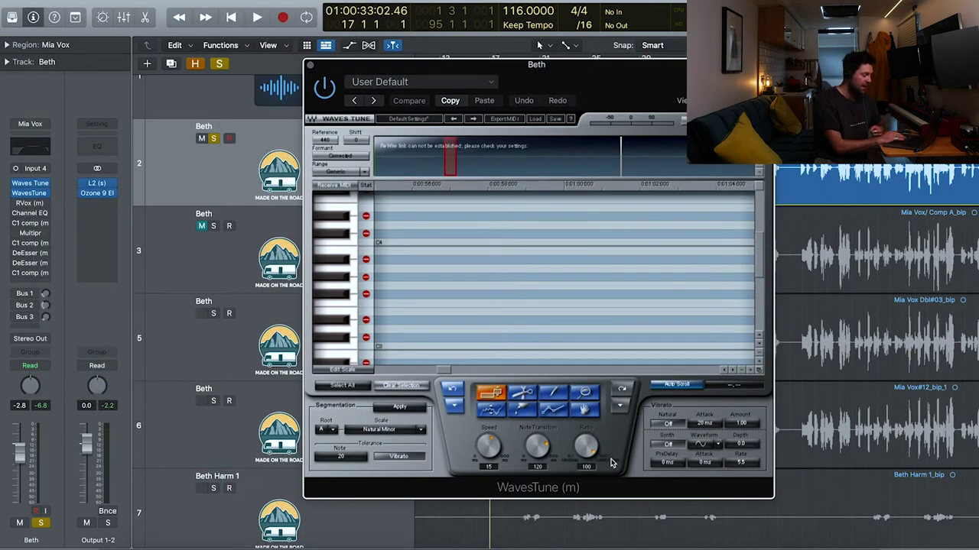
Set the WavesTune segmentation scale to Major and play the vocal from bar 17 to scan its pitch
click(421, 429)
click(439, 459)
key(space)
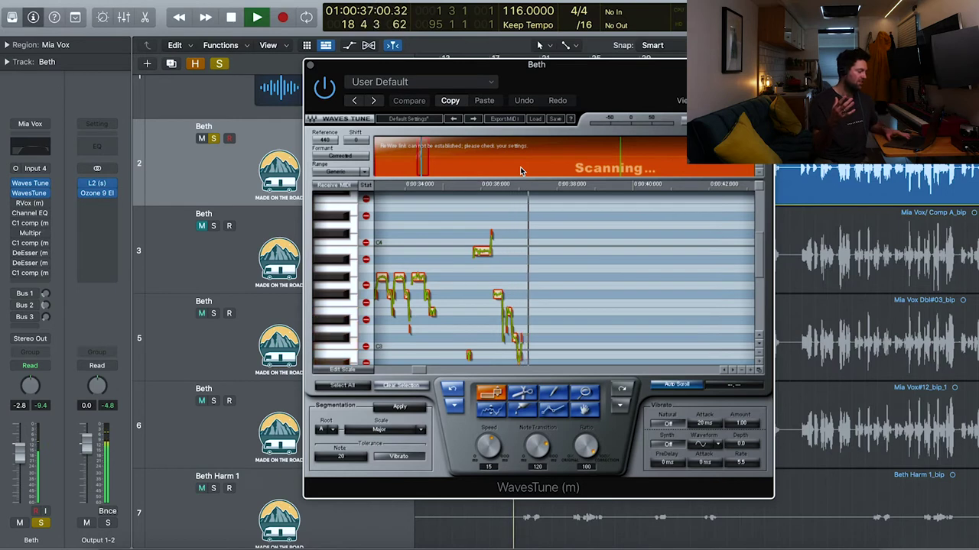
key(space)
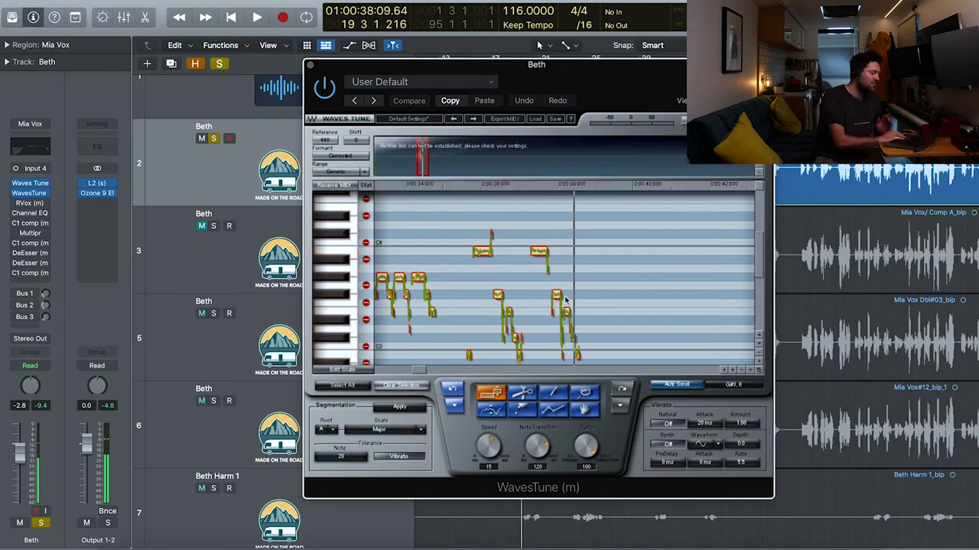
Select all the scanned vocal notes in WavesTune and set their Speed and Note Transition to 0
scroll(587, 303, left, 5)
scroll(586, 304, right, 3)
scroll(586, 304, down, 1)
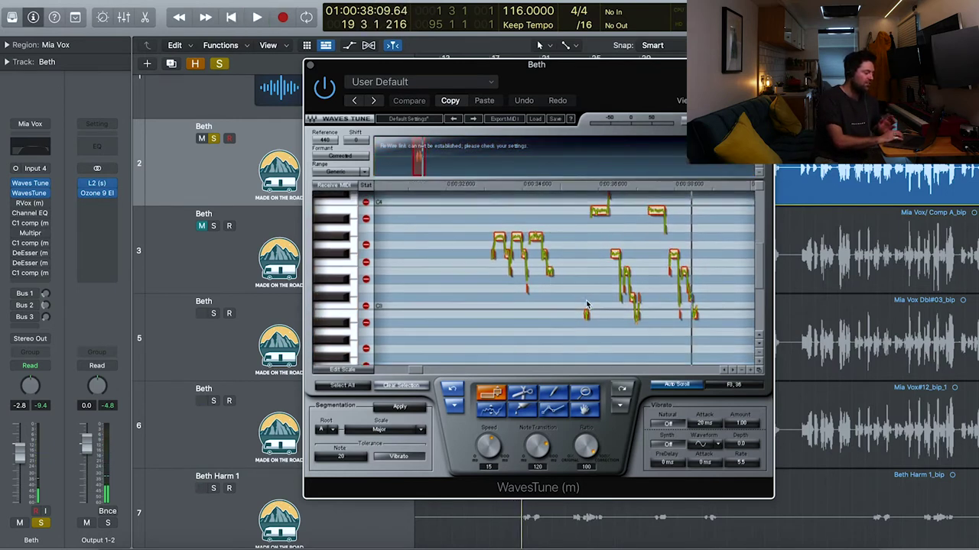
mouse_move(623, 219)
mouse_down()
mouse_move(618, 275)
mouse_move(621, 218)
mouse_up()
drag(692, 332, 436, 202)
drag(540, 444, 540, 458)
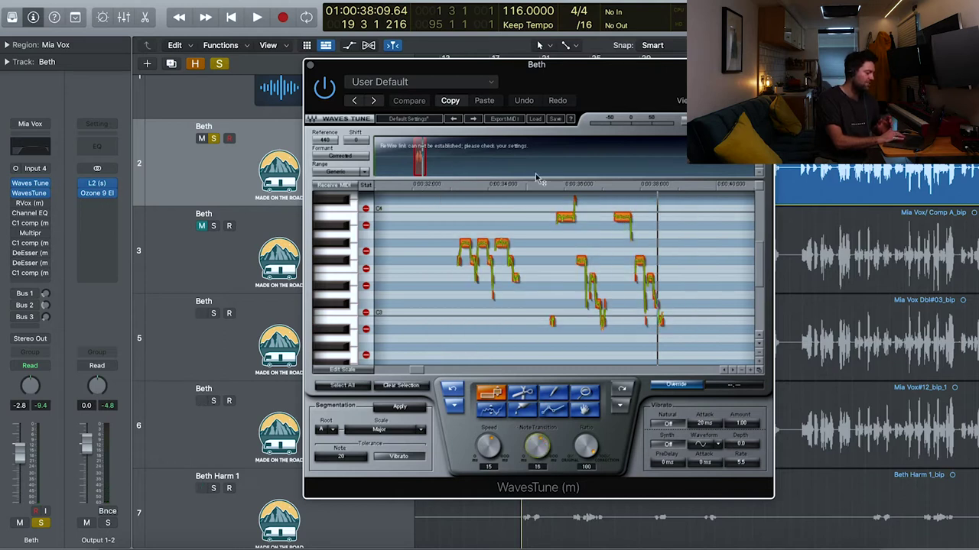
click(490, 441)
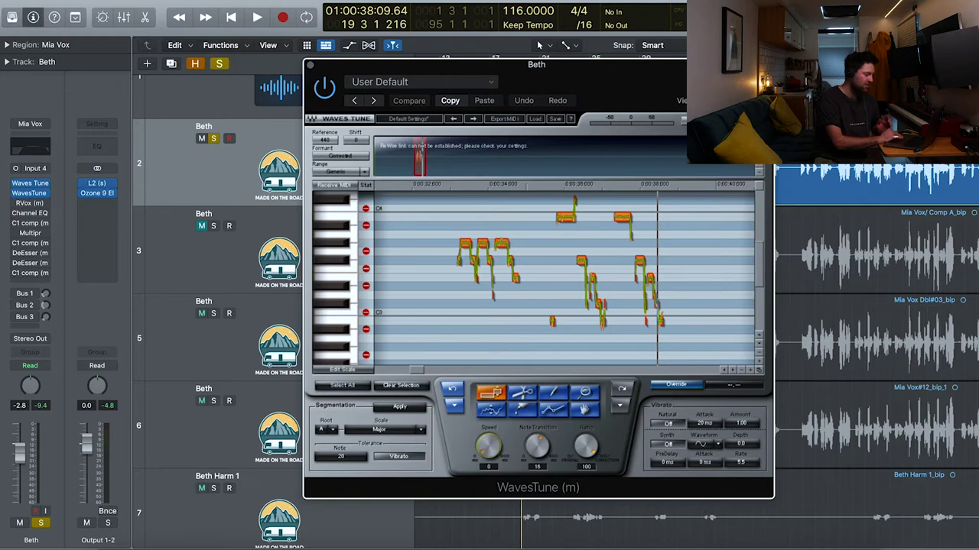
drag(537, 458, 537, 535)
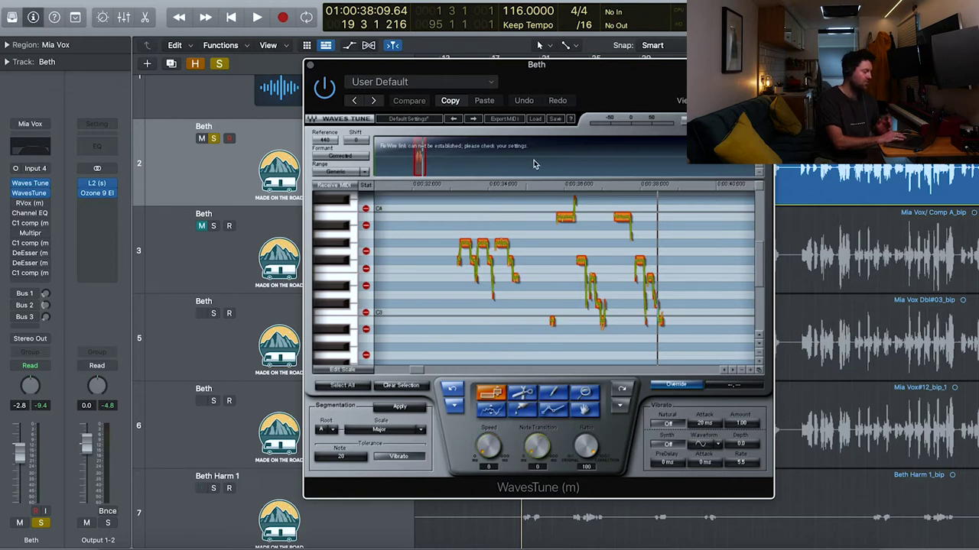
Play the vocal from bar 17 to hear the hard-tuned WavesTune notes
drag(566, 89, 570, 232)
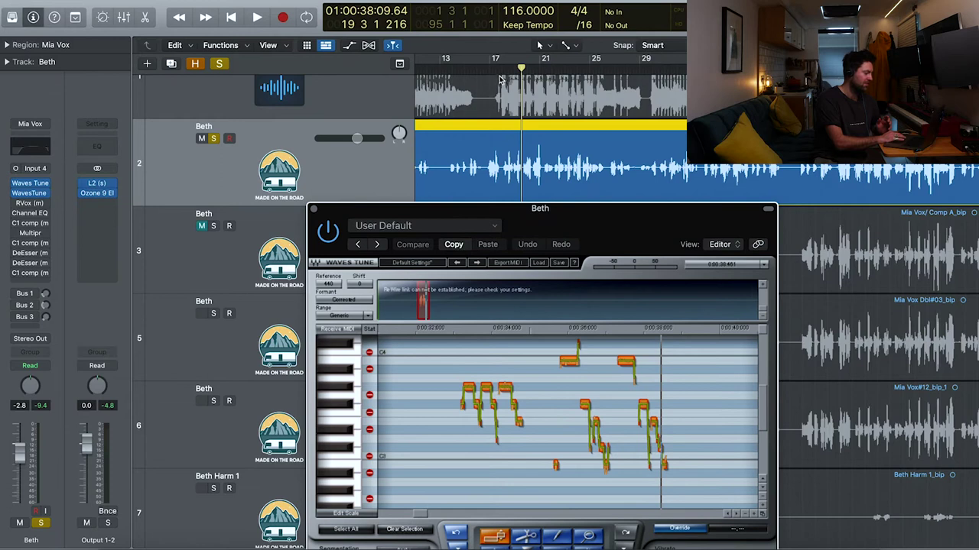
click(495, 67)
key(space)
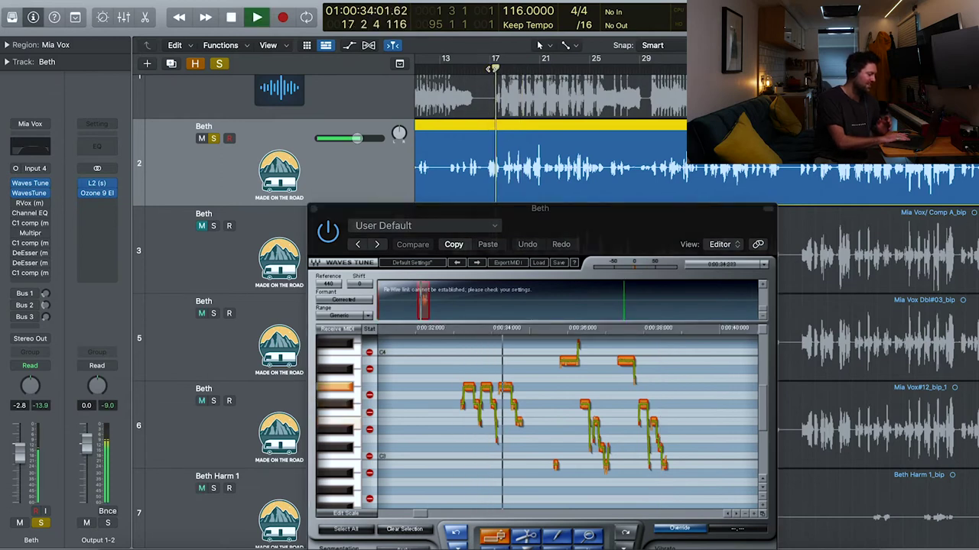
key(space)
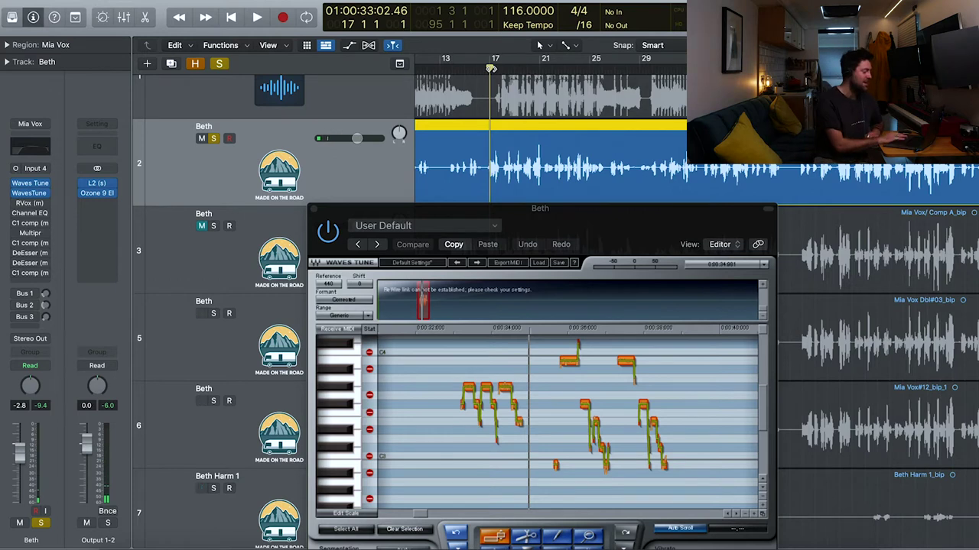
Clear the scanned notes, remove WavesTune from the lead vocal channel and return to the Waves Tune Real-Time editor
drag(531, 222, 546, 133)
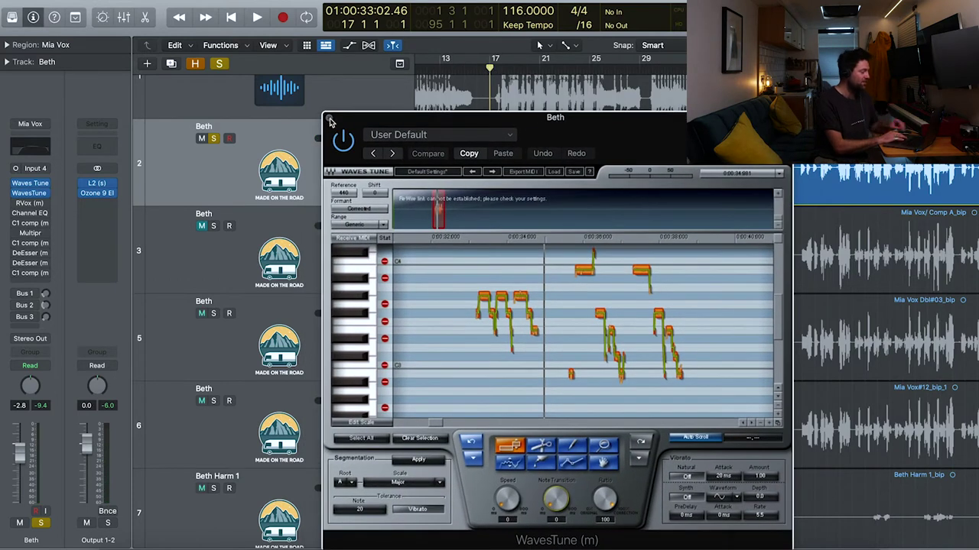
click(409, 442)
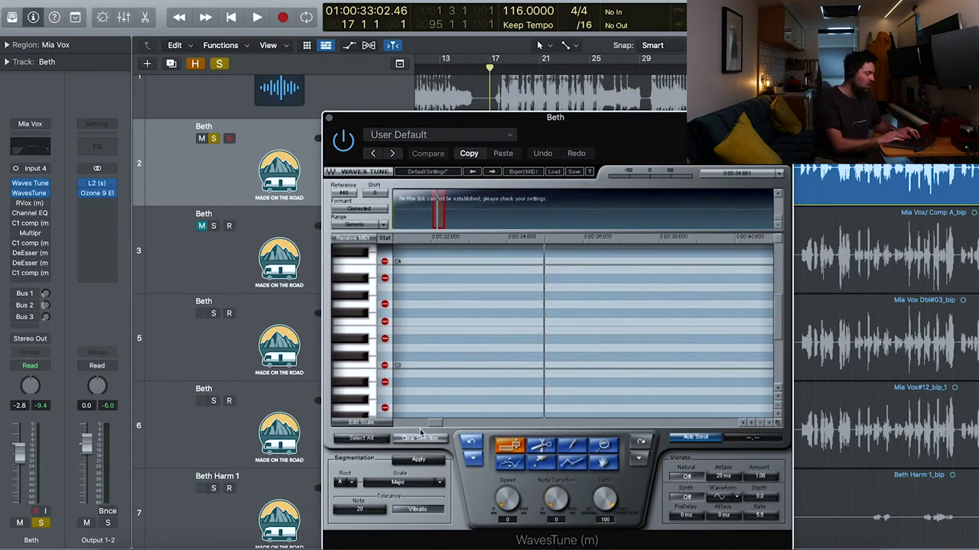
click(328, 117)
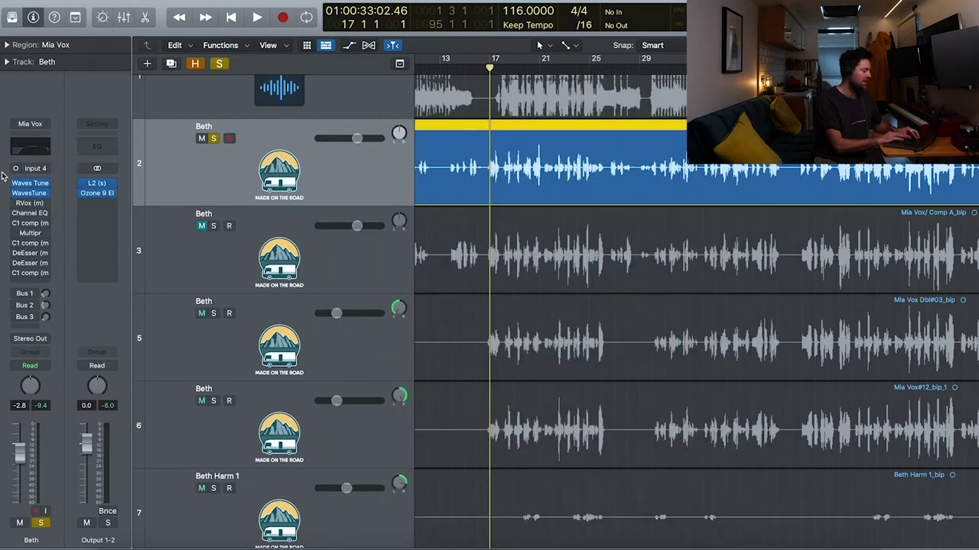
click(29, 186)
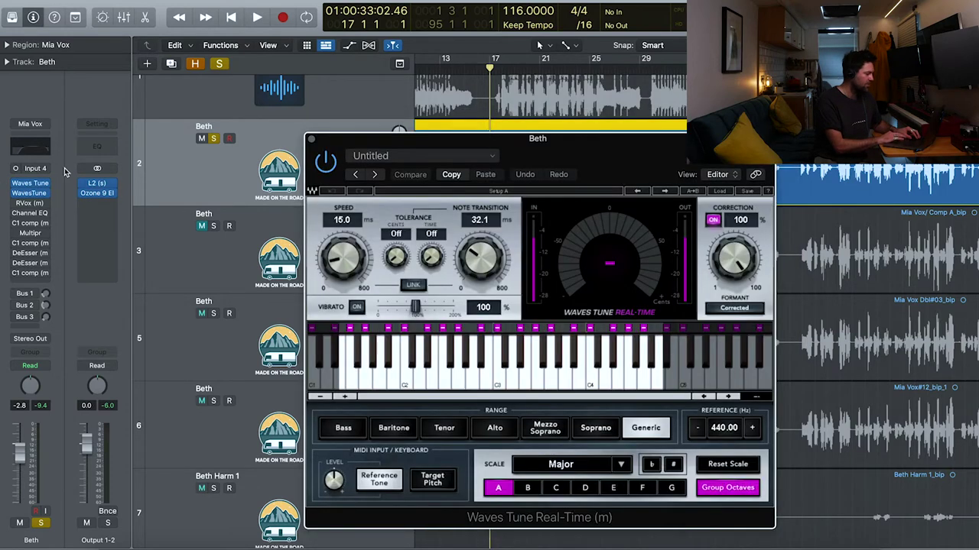
click(16, 195)
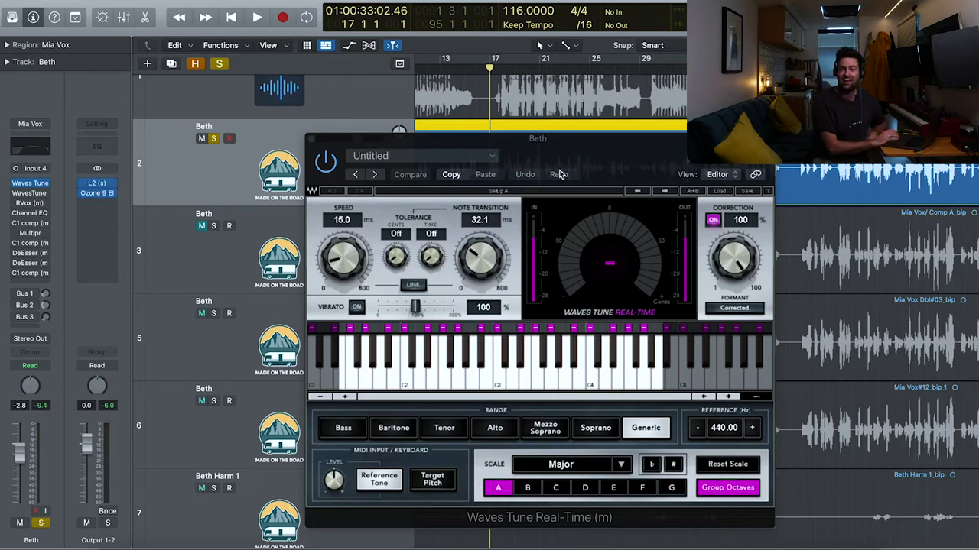
Set the Waves Tune Real-Time note transition to 90.3 ms and play the vocal from bar 17
click(559, 174)
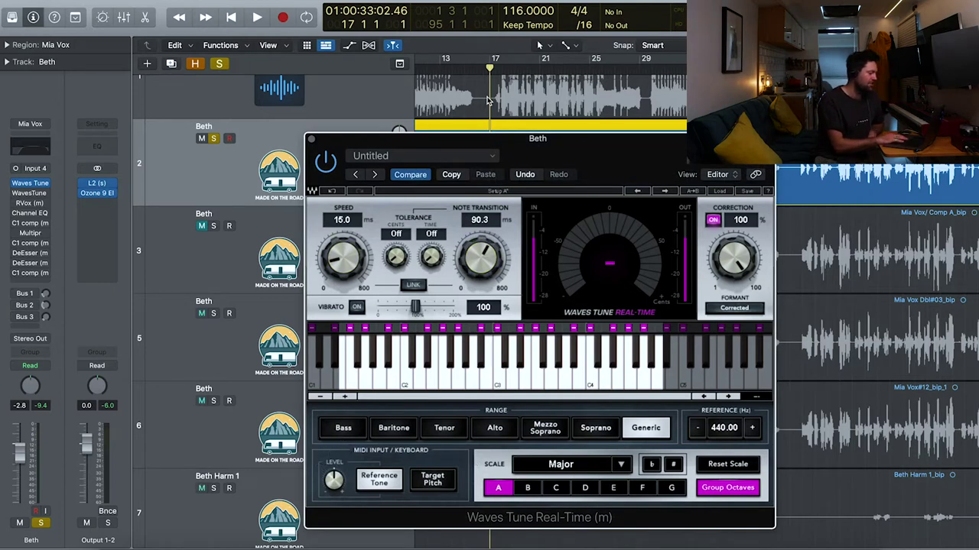
click(488, 69)
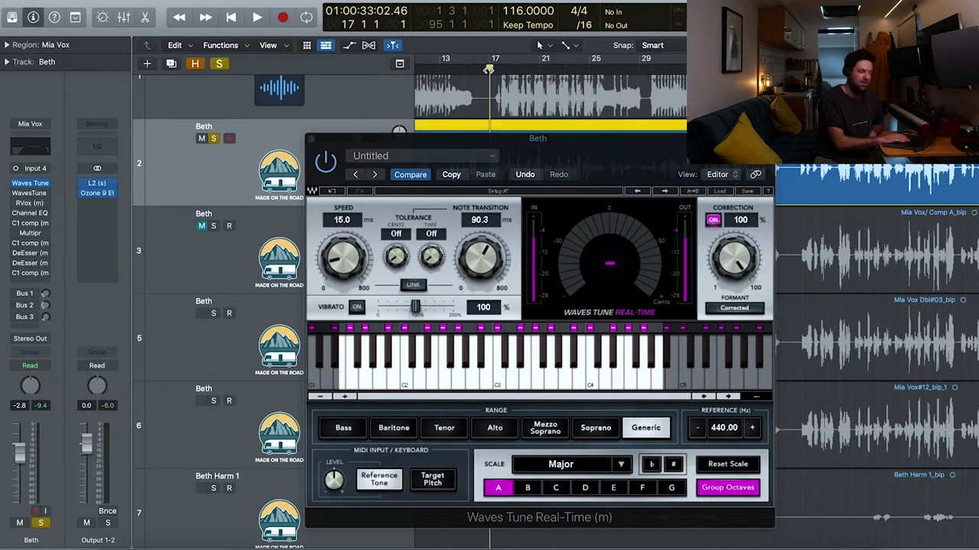
key(space)
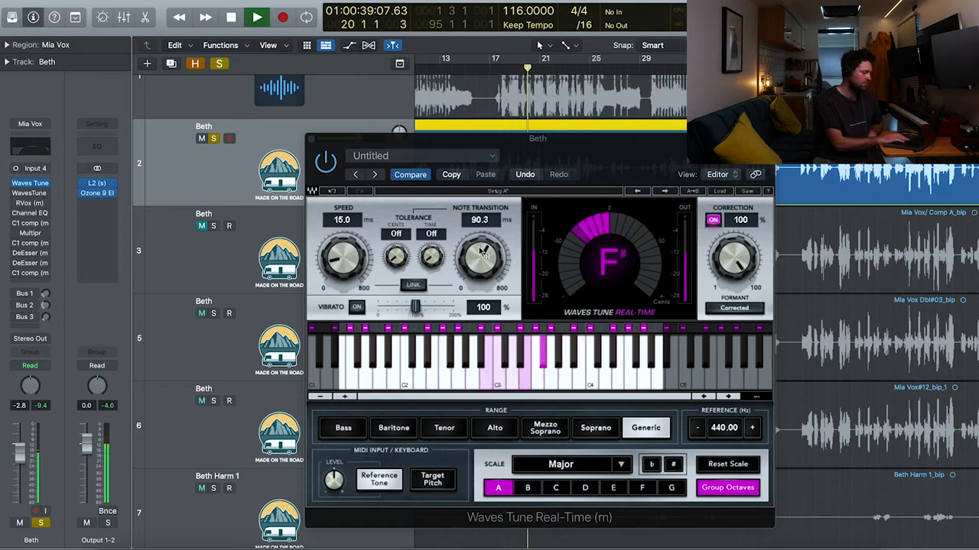
key(space)
Set the note transition to 31.7 ms and play the vocal again from bar 17
click(498, 68)
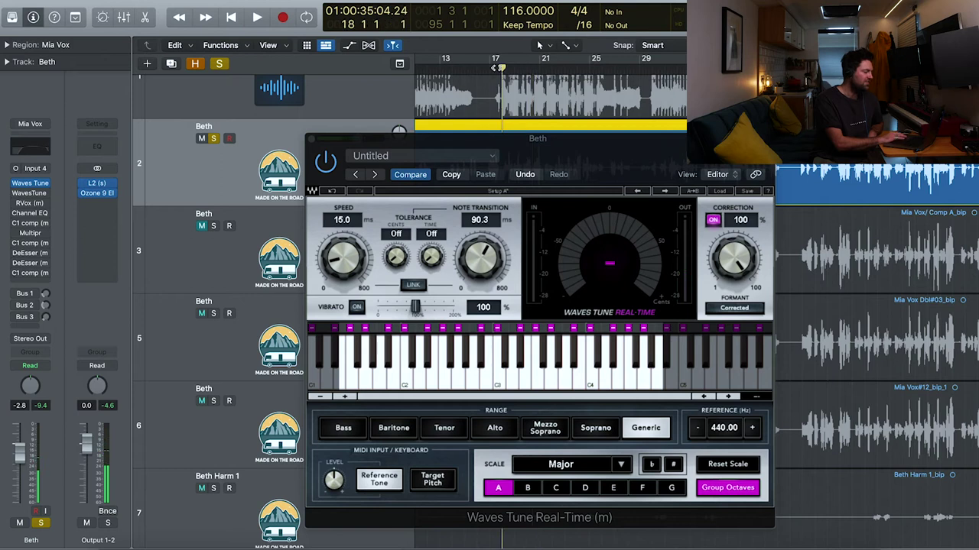
drag(482, 274, 482, 312)
click(489, 69)
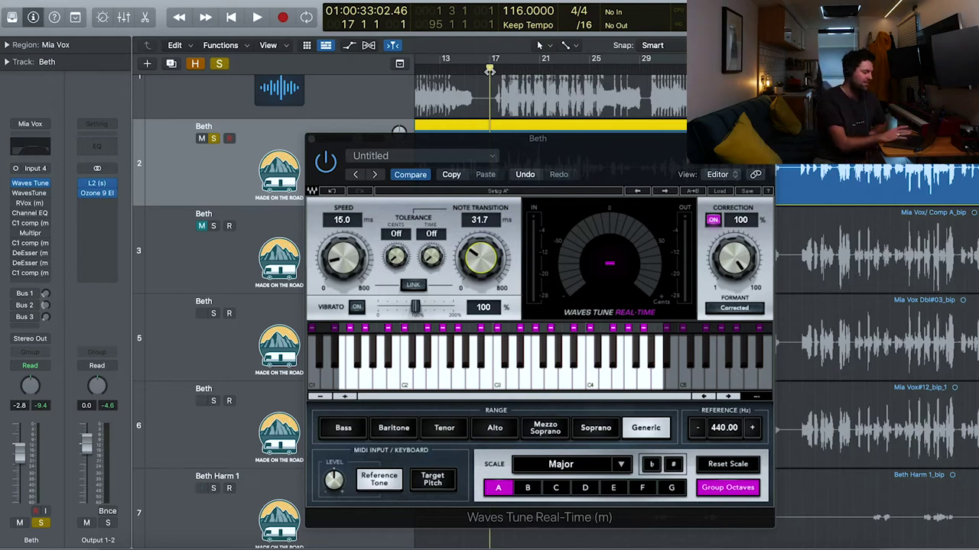
key(space)
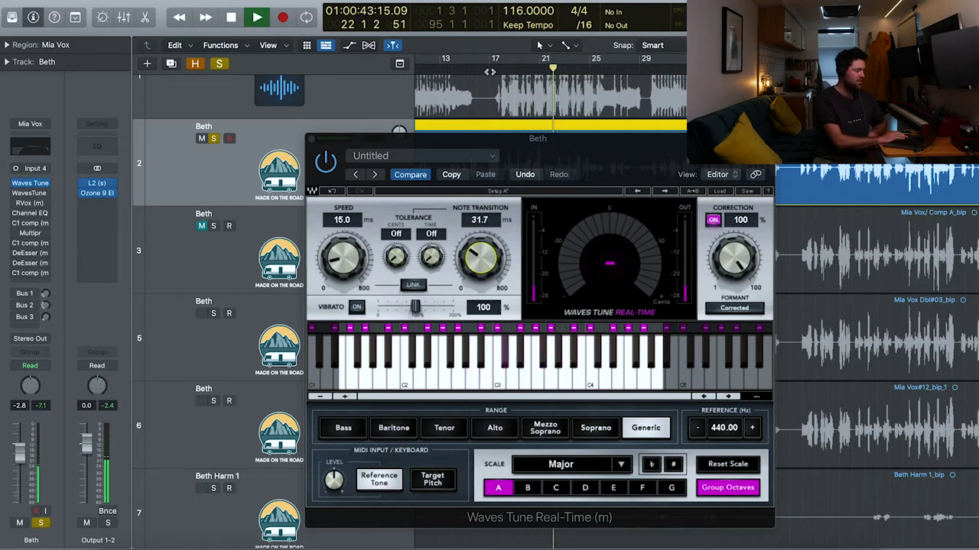
key(space)
Play the soloed lead vocal repeatedly from bar 19 to hear the pitch correction on the phrase's note changes
click(511, 72)
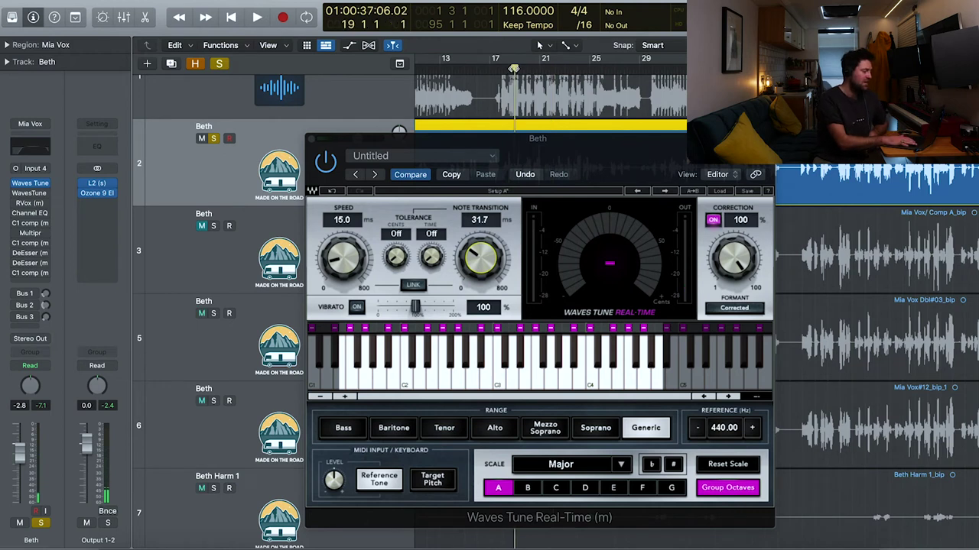
key(super+Right)
key(super+Right)
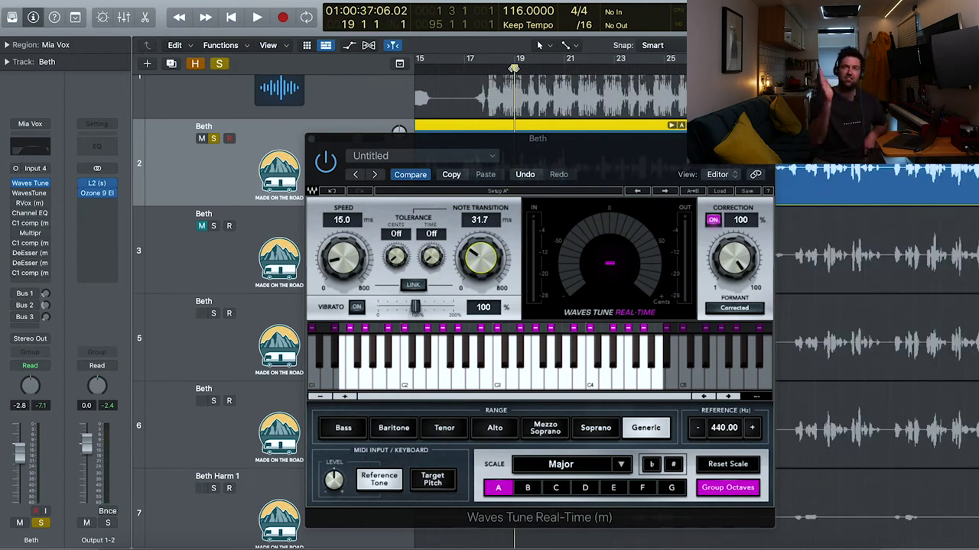
key(space)
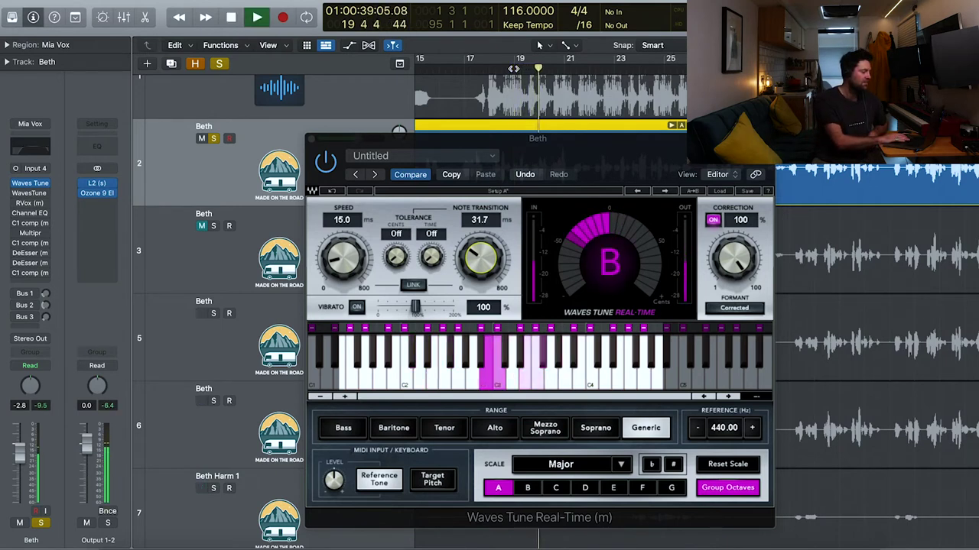
key(space)
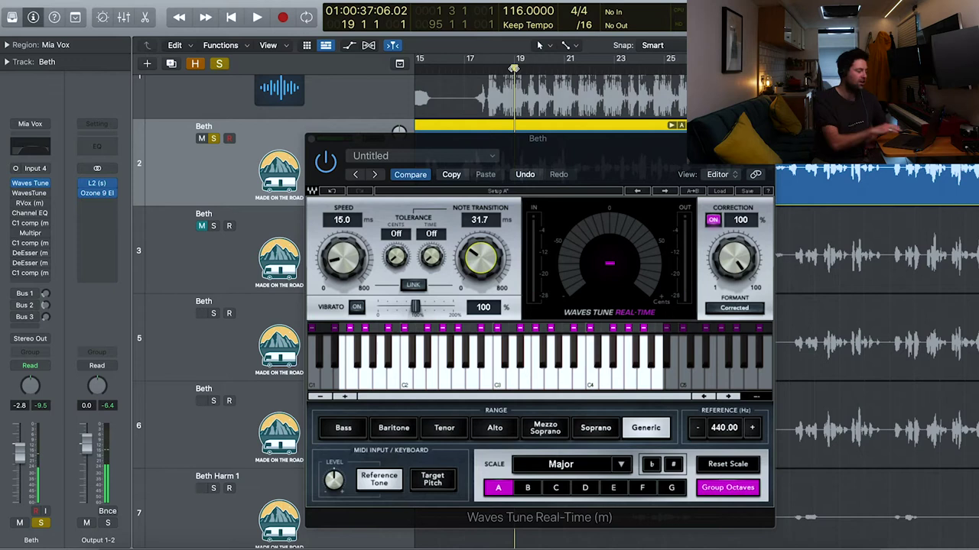
key(space)
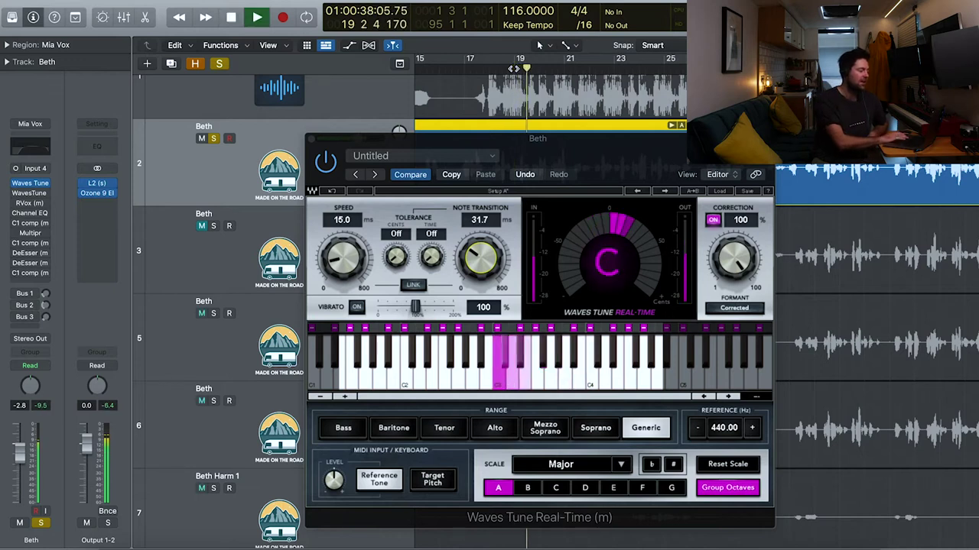
key(space)
Set the note transition to 0.1 ms and play the vocal from bar 18
drag(484, 240, 484, 232)
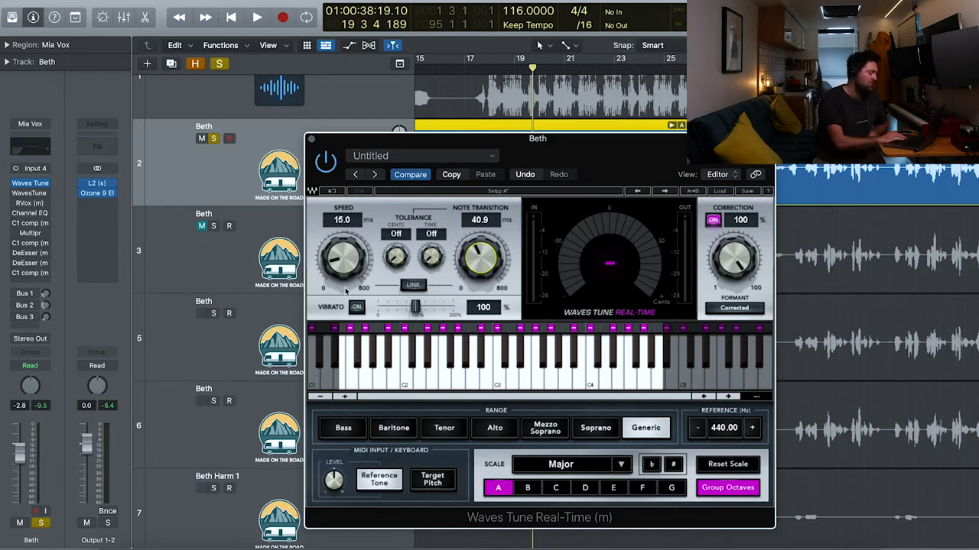
drag(485, 255, 506, 298)
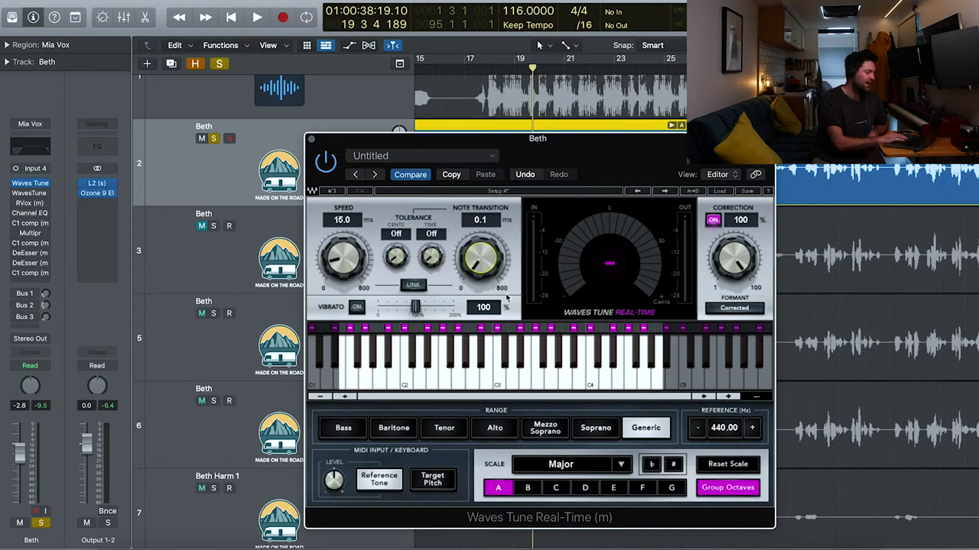
click(488, 70)
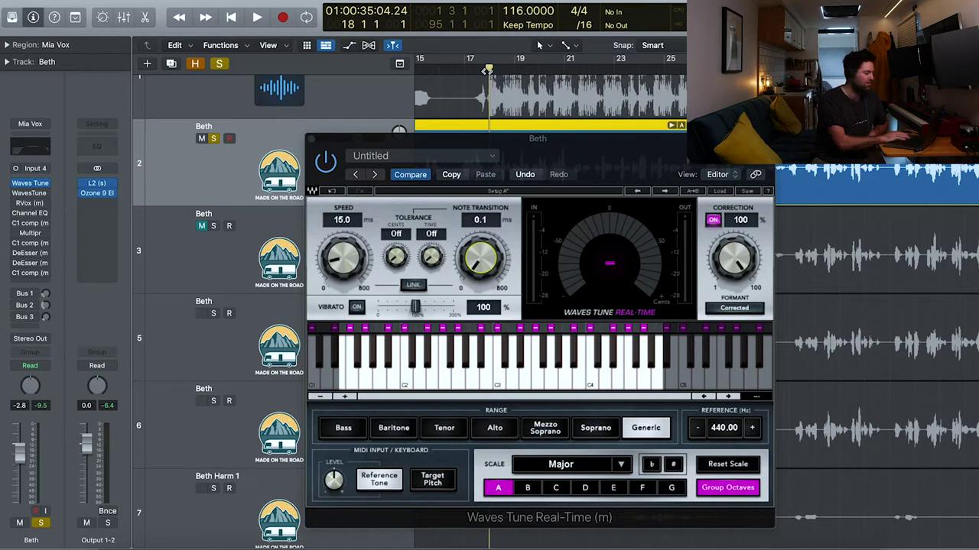
key(space)
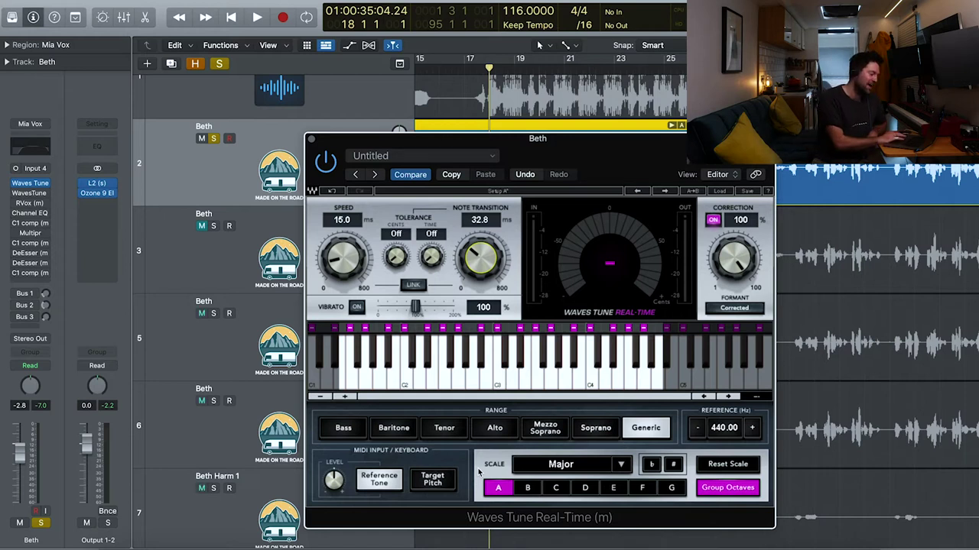
drag(475, 254, 473, 469)
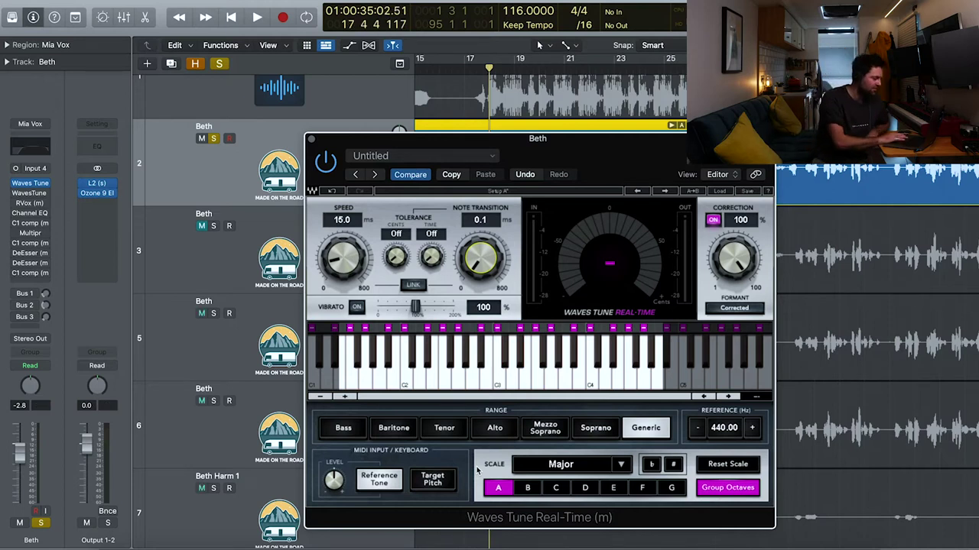
key(space)
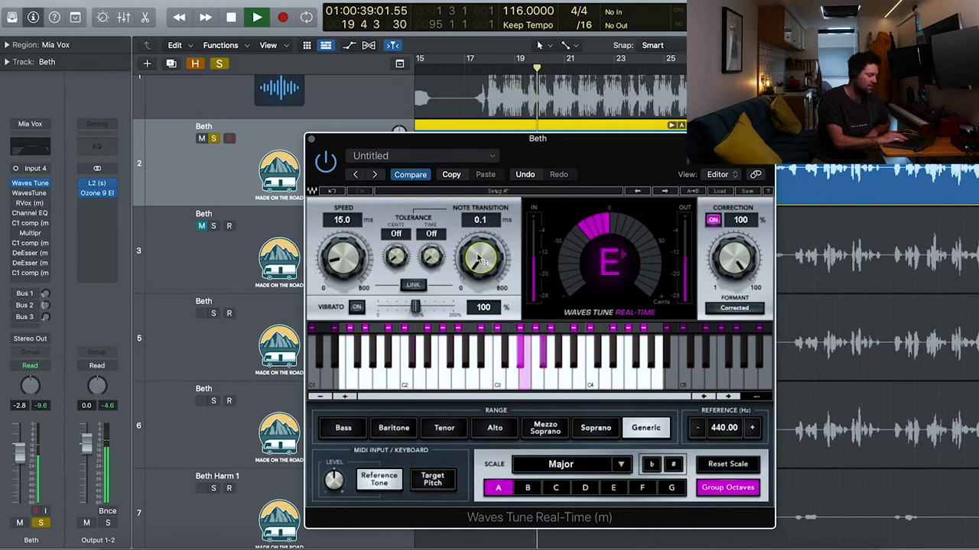
key(space)
Set the note transition to 33.4 ms and the speed to 0.1 ms, and play the vocal from bar 18
drag(481, 260, 480, 230)
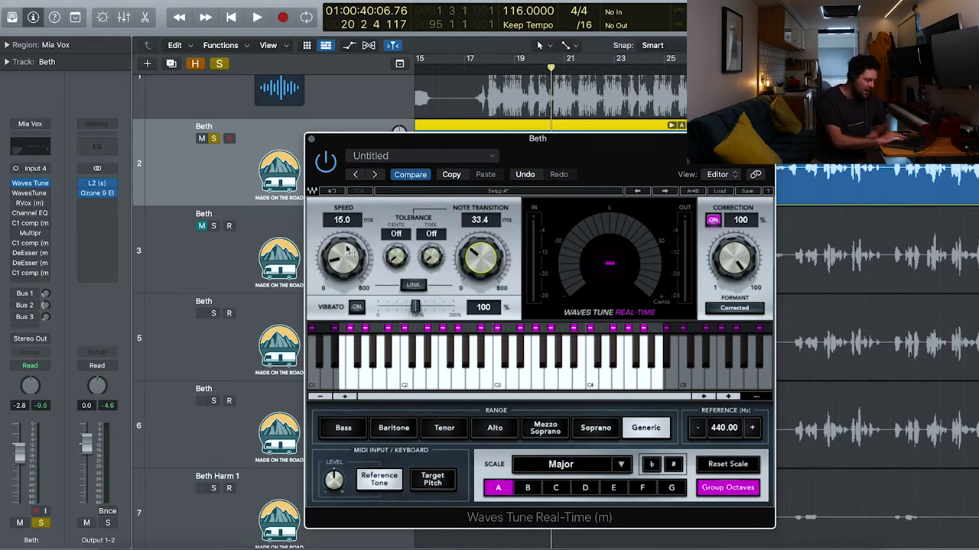
drag(348, 251, 342, 474)
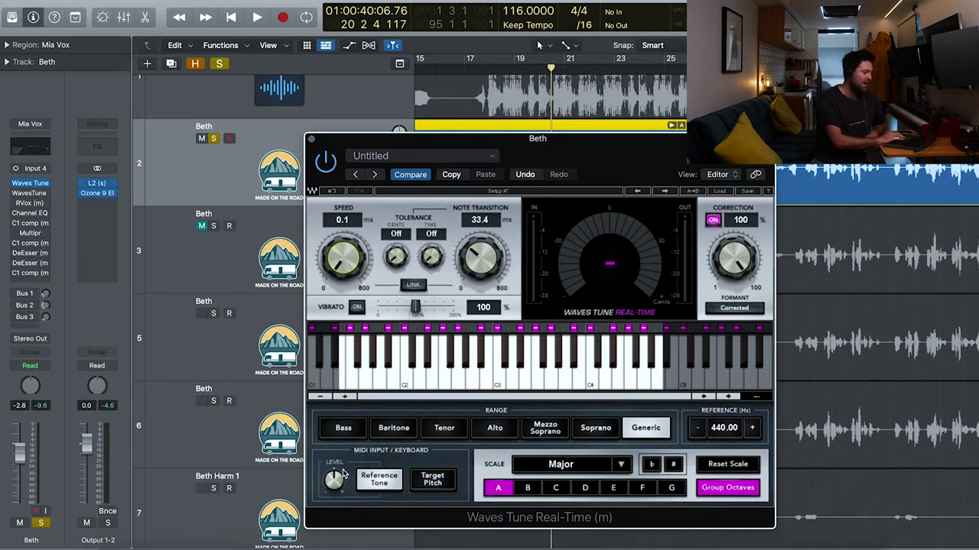
click(493, 70)
key(space)
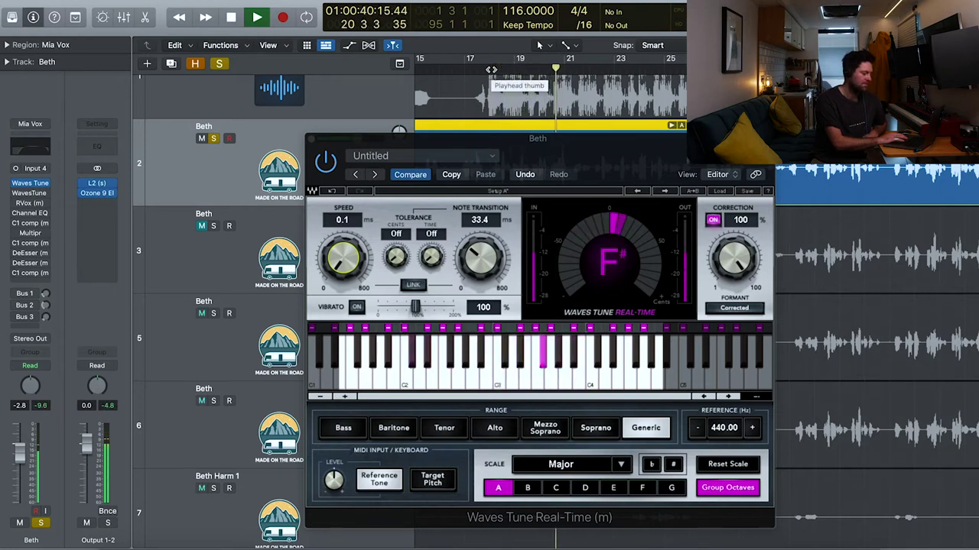
key(space)
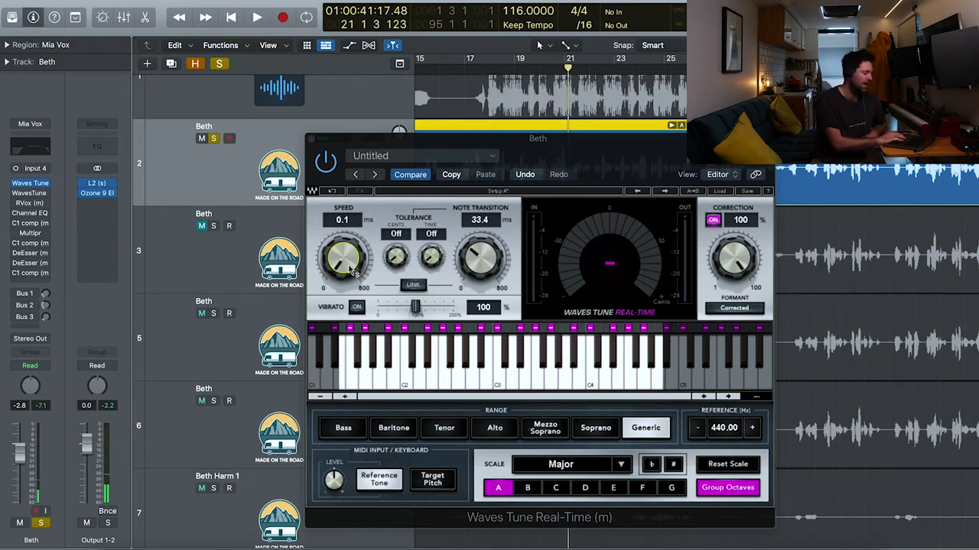
Set the note transition to 0.1 ms as well and play the hard-tuned vocal from bar 18
drag(480, 258, 480, 285)
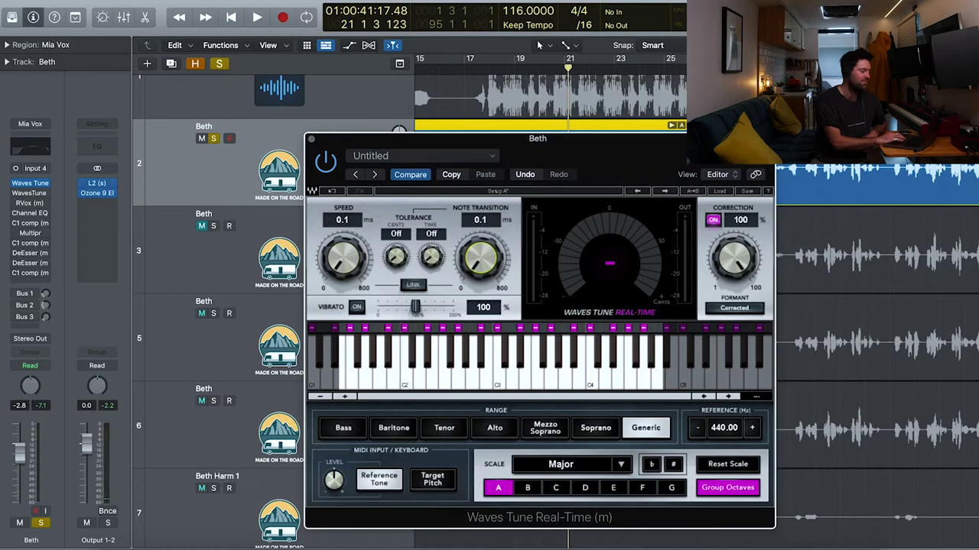
click(490, 72)
key(space)
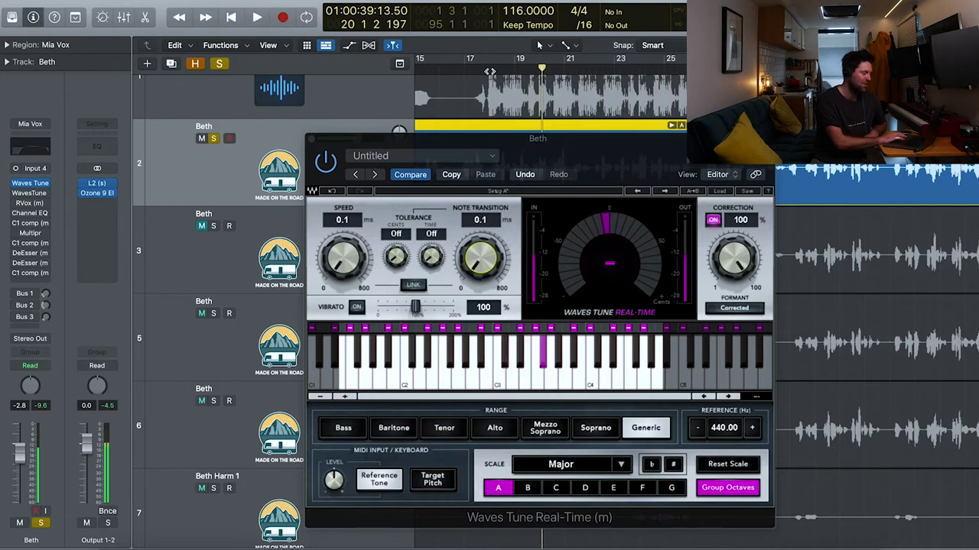
key(space)
Set the speed to 9.6 ms and the note transition to 37.6 ms
drag(344, 259, 343, 231)
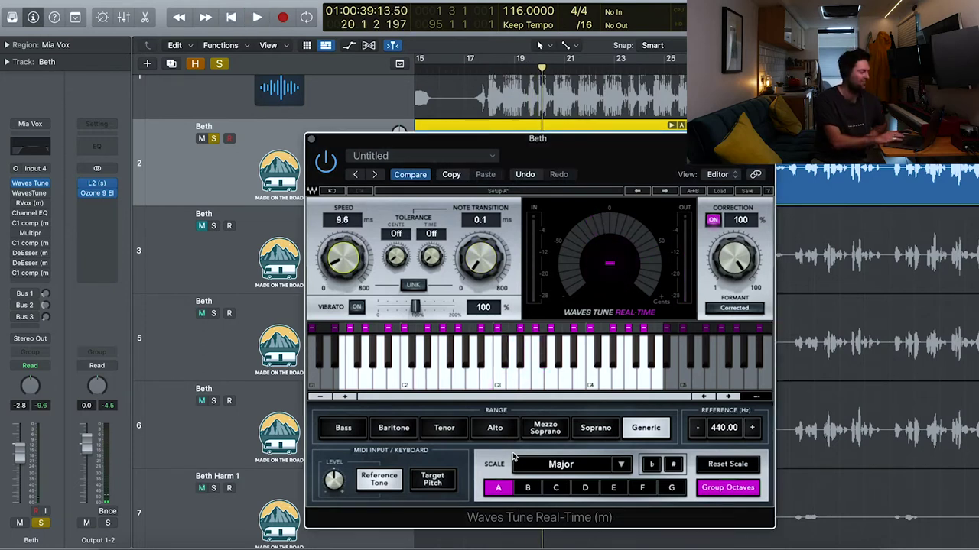
drag(480, 260, 481, 227)
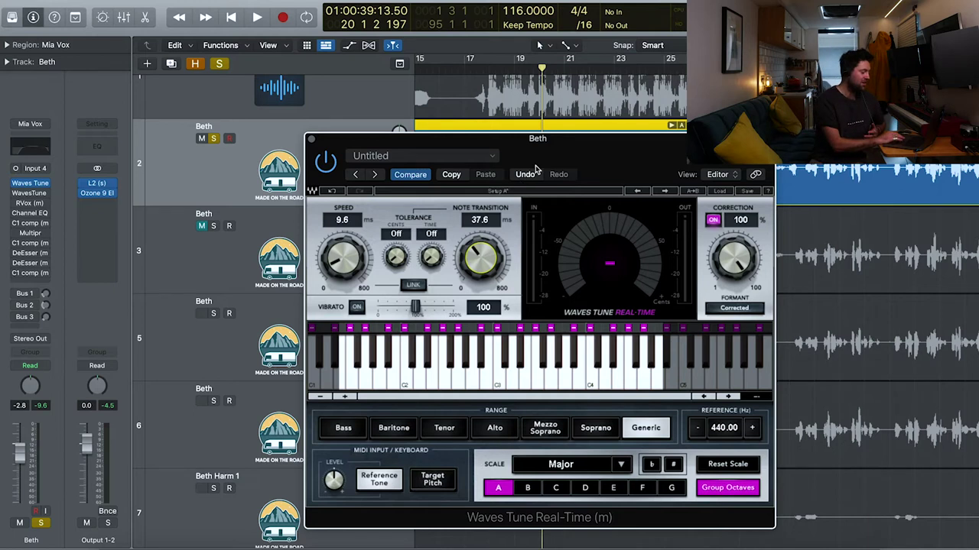
Cycle the scale's root note through B, C, D and E, and return it to A
click(525, 492)
click(556, 491)
click(586, 492)
click(612, 492)
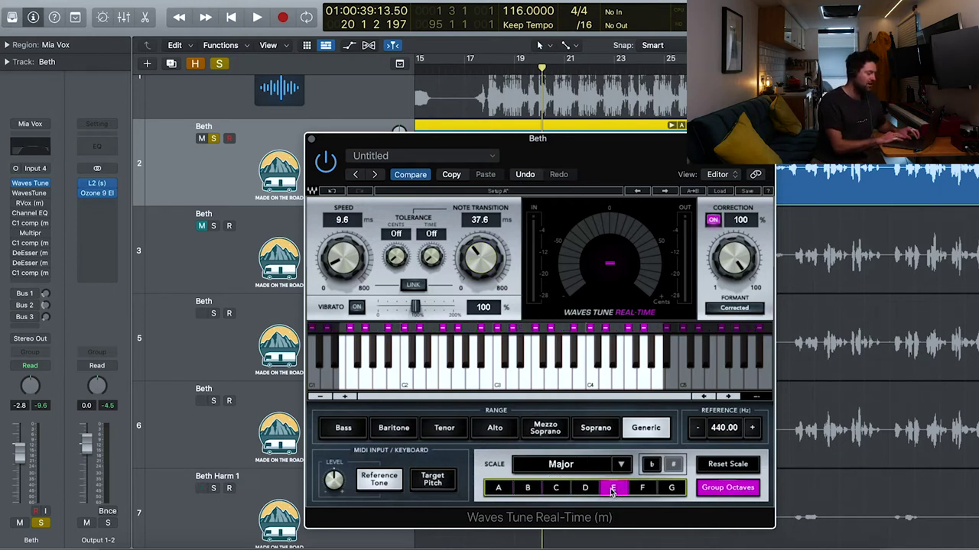
click(508, 490)
Audition the Natural Minor scale from bar 18 with a 34.2 ms note transition, and return the scale to Major
click(621, 464)
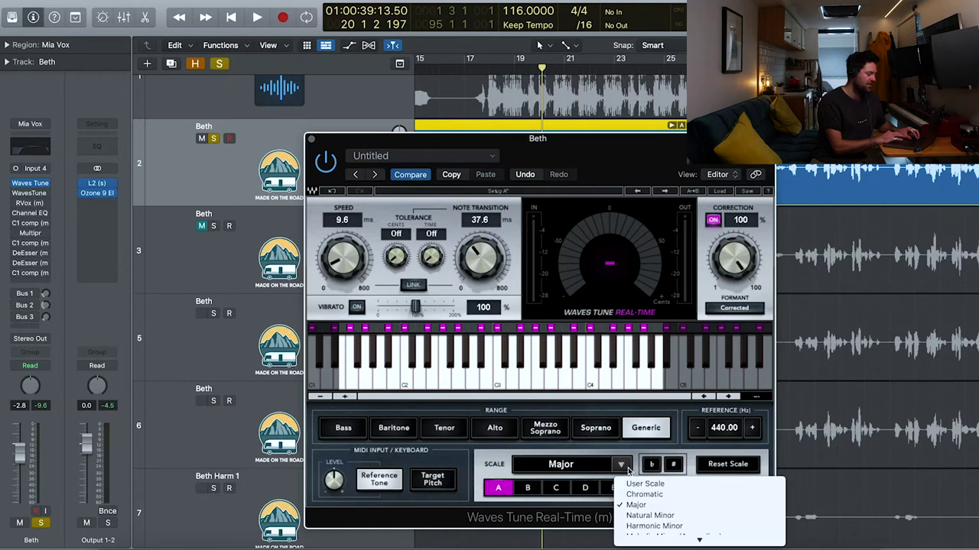
click(658, 506)
click(490, 67)
drag(481, 257, 473, 472)
key(space)
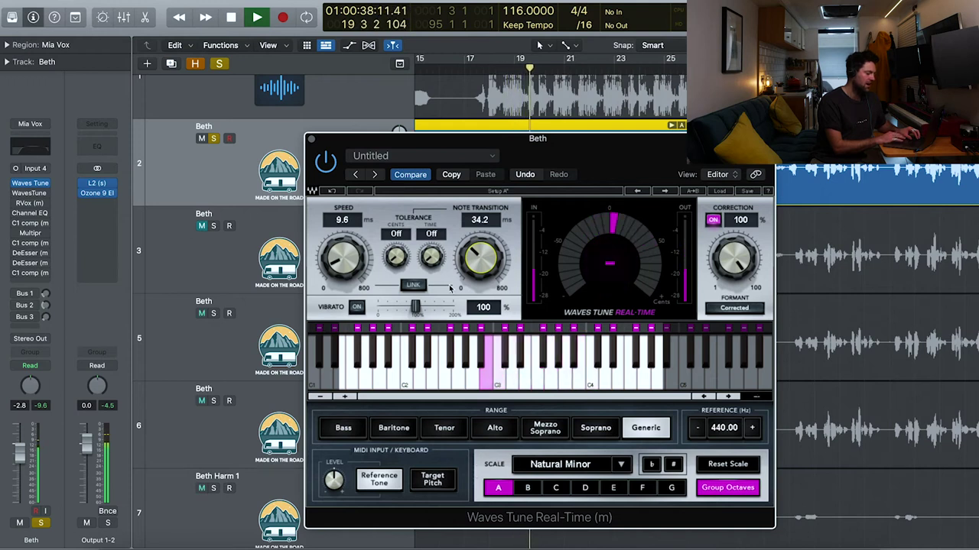
key(space)
click(616, 468)
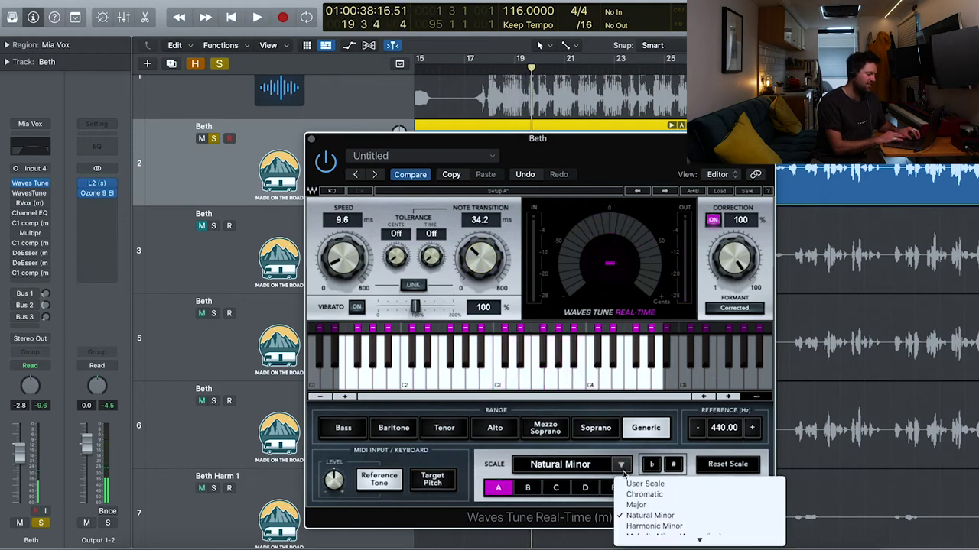
click(634, 505)
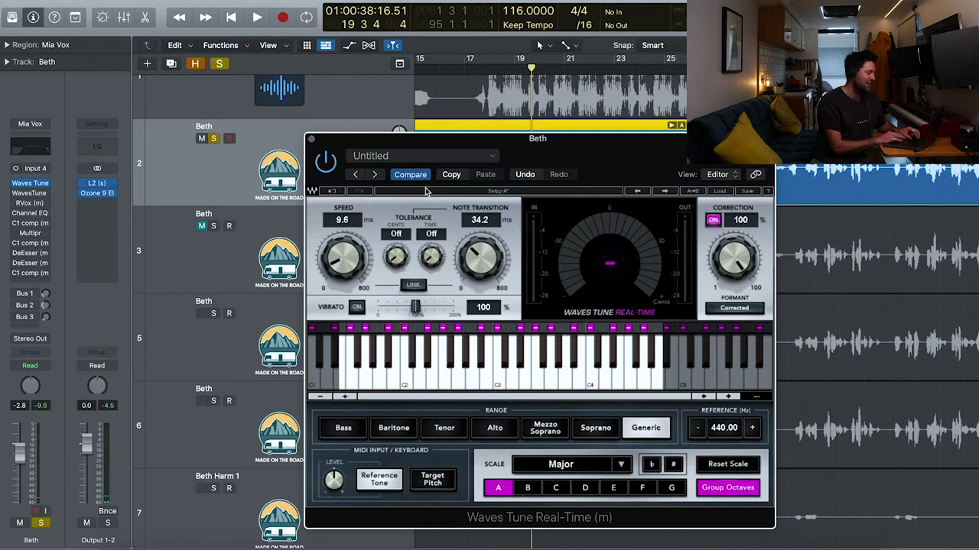
Set the speed to 14.7 ms and adjust the note transition to 43.0 ms while playing the vocal from bar 18
drag(352, 260, 351, 254)
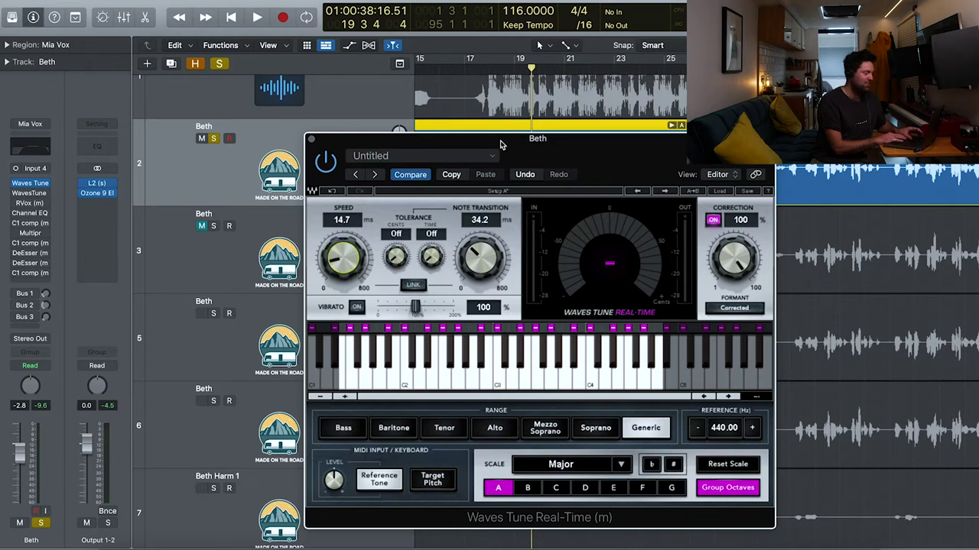
double_click(484, 70)
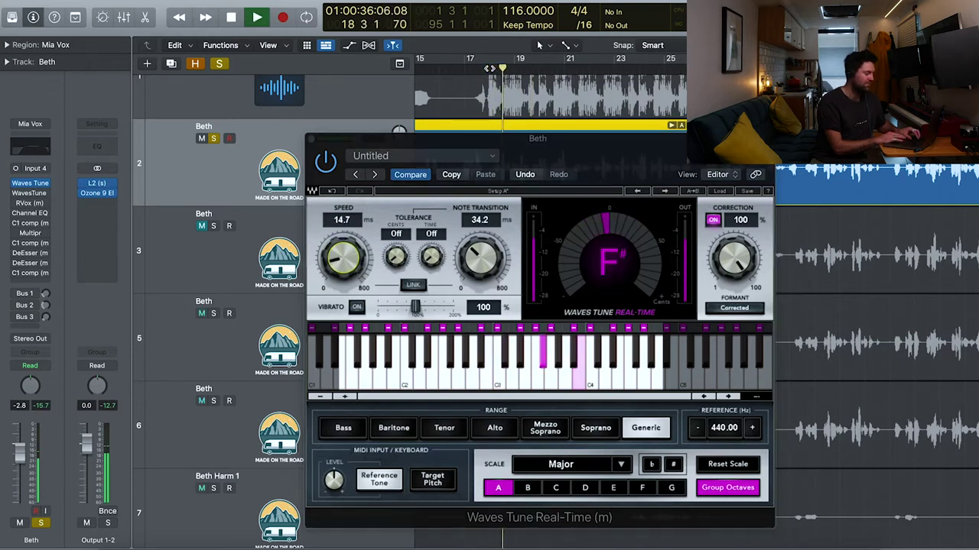
drag(480, 260, 480, 253)
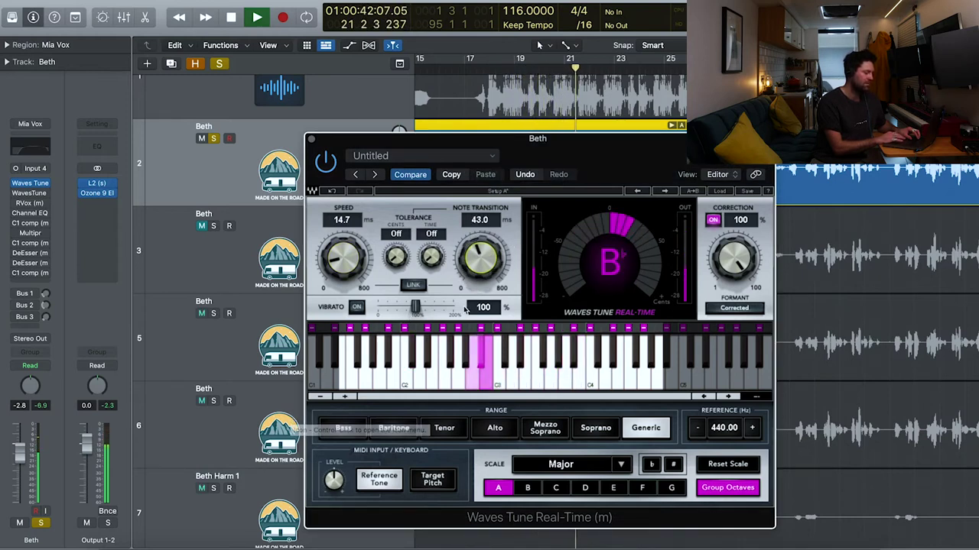
key(space)
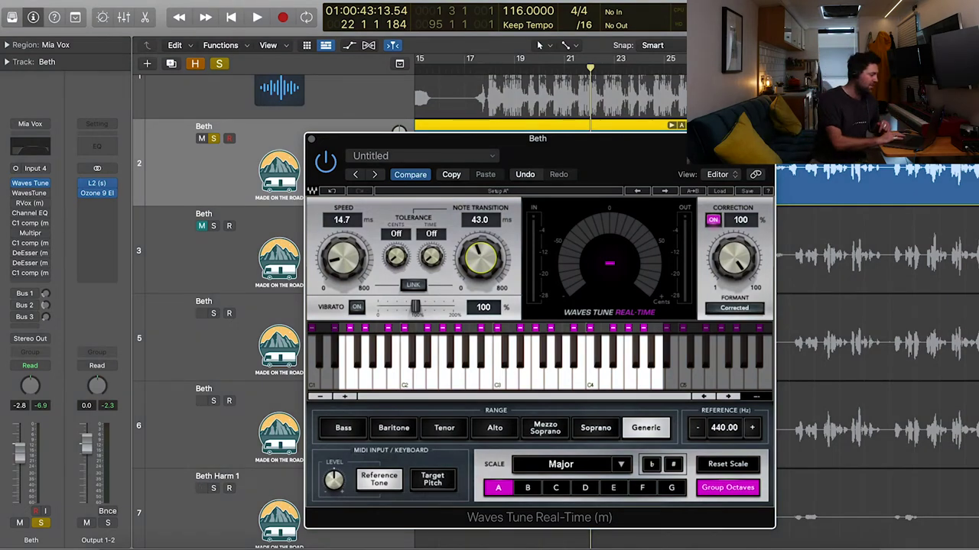
Unsolo the lead vocal, reactivate its inserts from RVox down and its sends, and play the mix from bar 18 with a 17.5 ms note transition
click(217, 139)
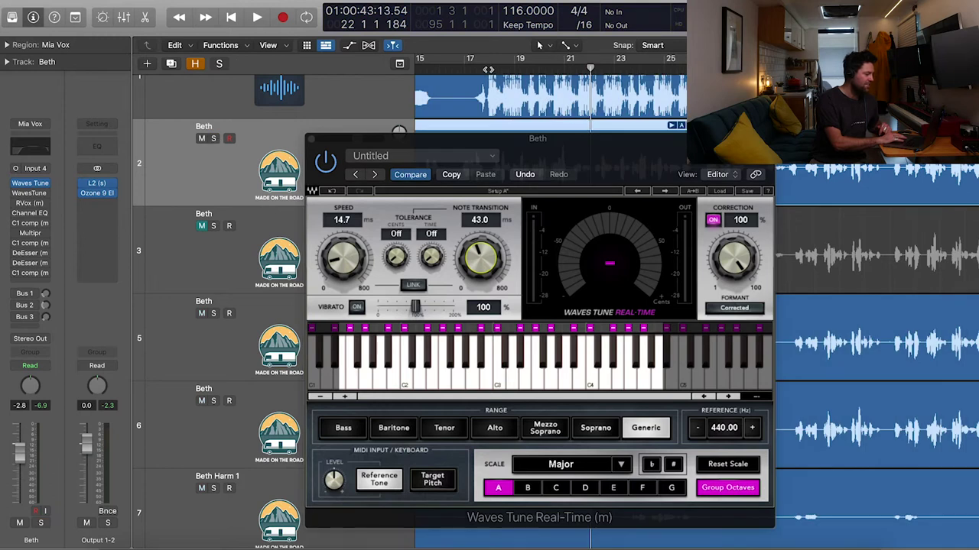
key(space)
drag(506, 281, 506, 302)
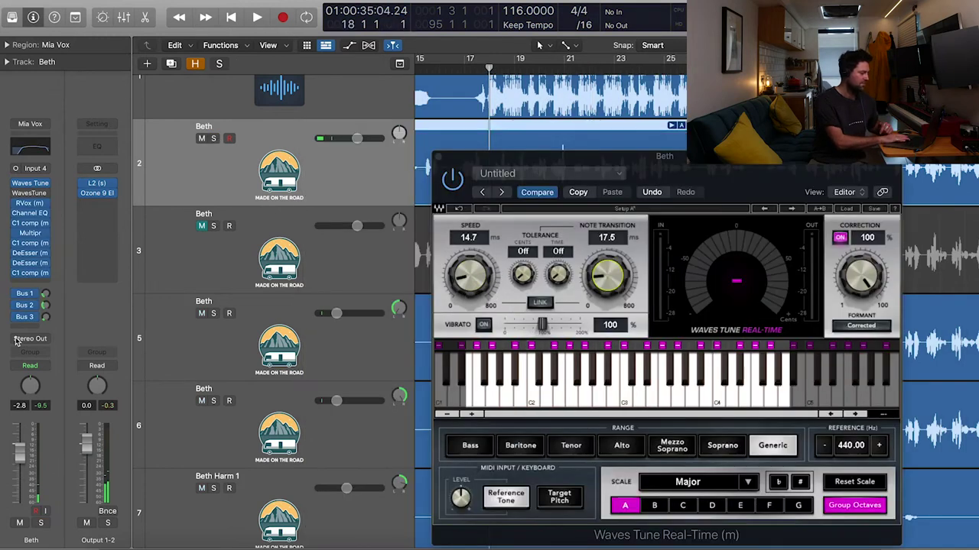
key(space)
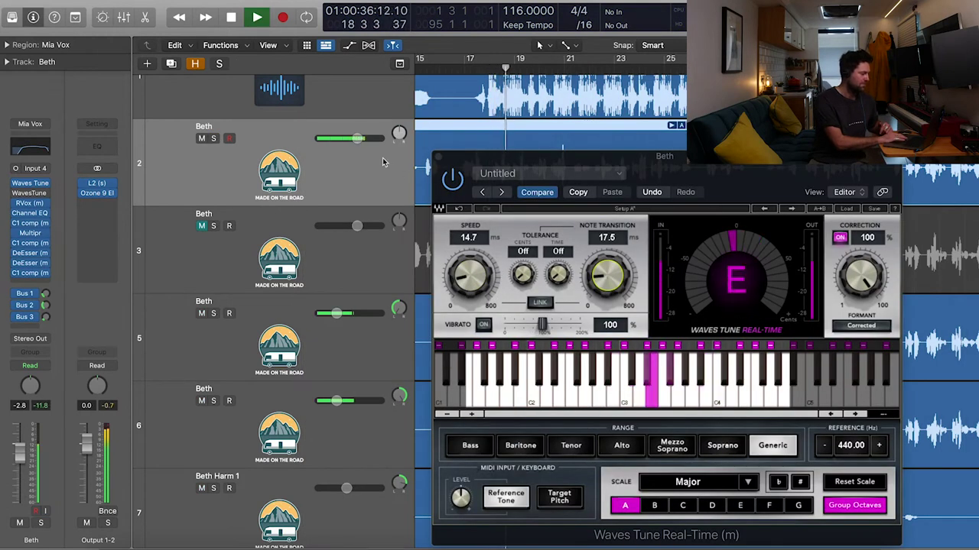
Raise the lead vocal track's volume to 0.0 dB during playback and stop the song
mouse_move(358, 138)
mouse_down()
mouse_move(375, 139)
mouse_move(364, 138)
mouse_up()
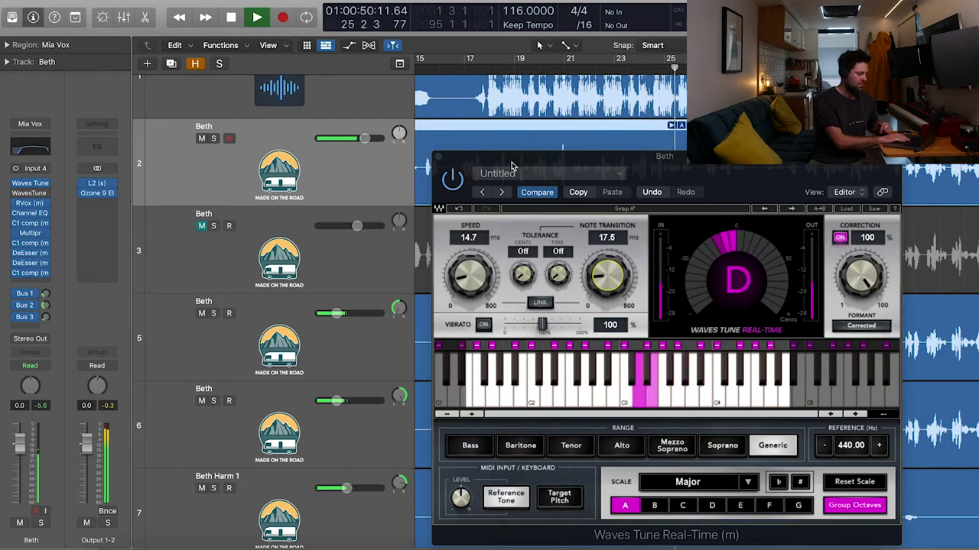
key(space)
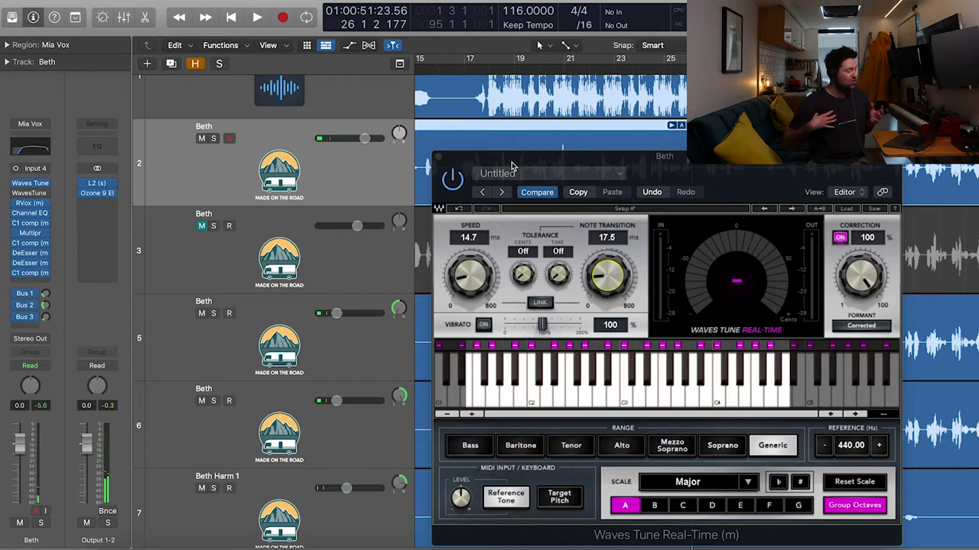
Solo the lead vocal and audition it briefly from bar 18
click(486, 68)
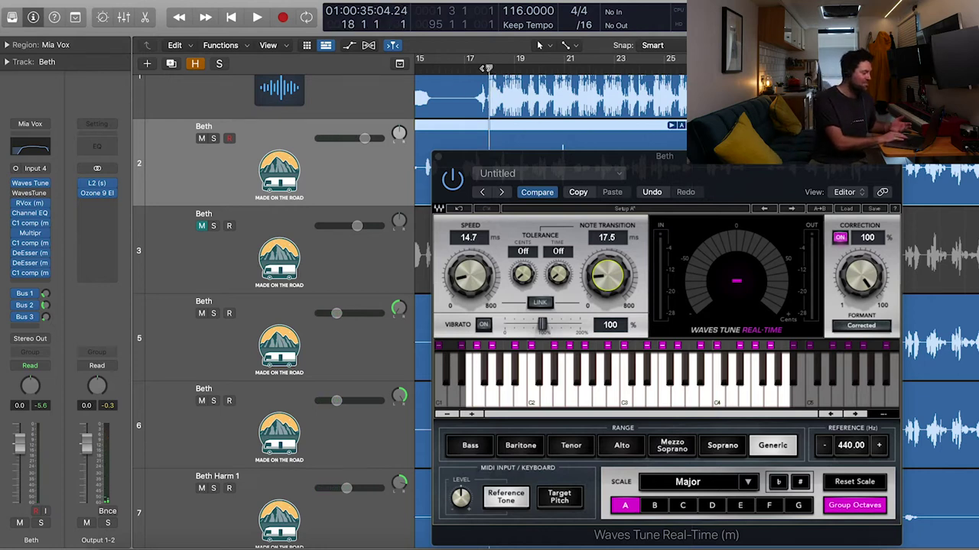
click(214, 139)
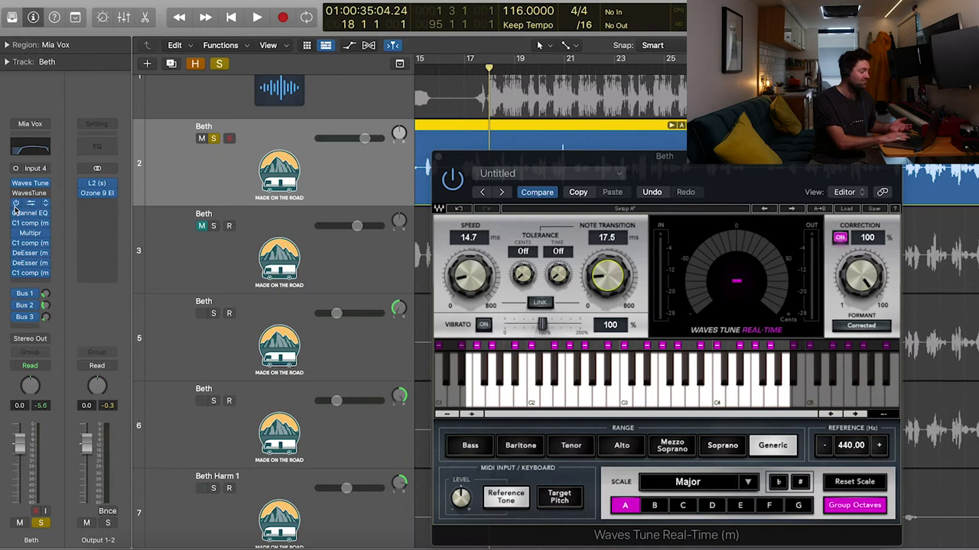
key(space)
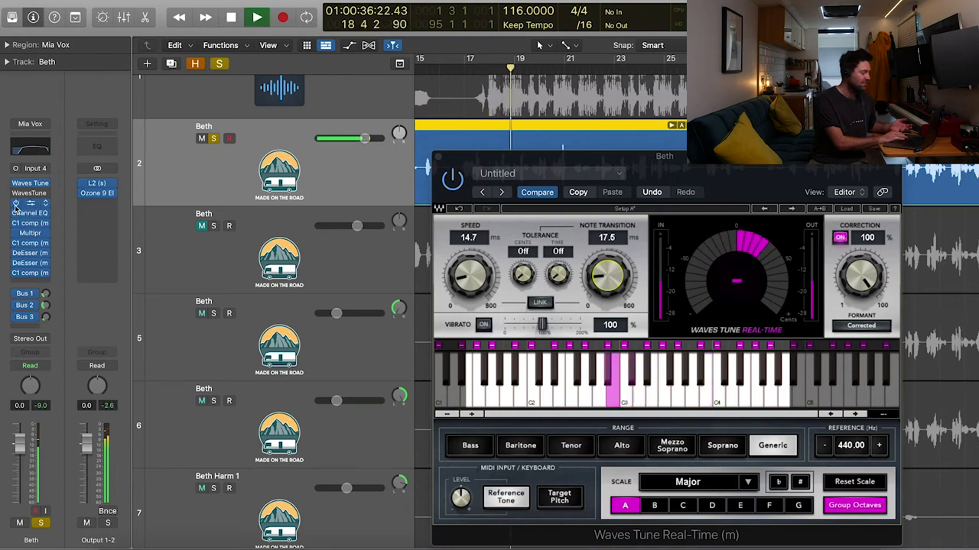
key(space)
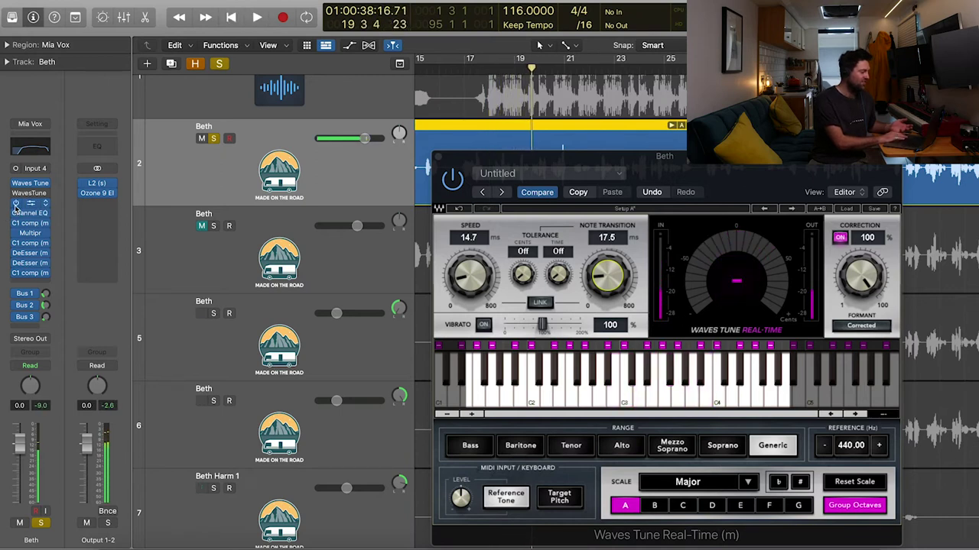
Bypass the lead vocal's inserts from RVox down and set the Waves Tune Real-Time note transition to 34.8 ms
drag(16, 235, 17, 284)
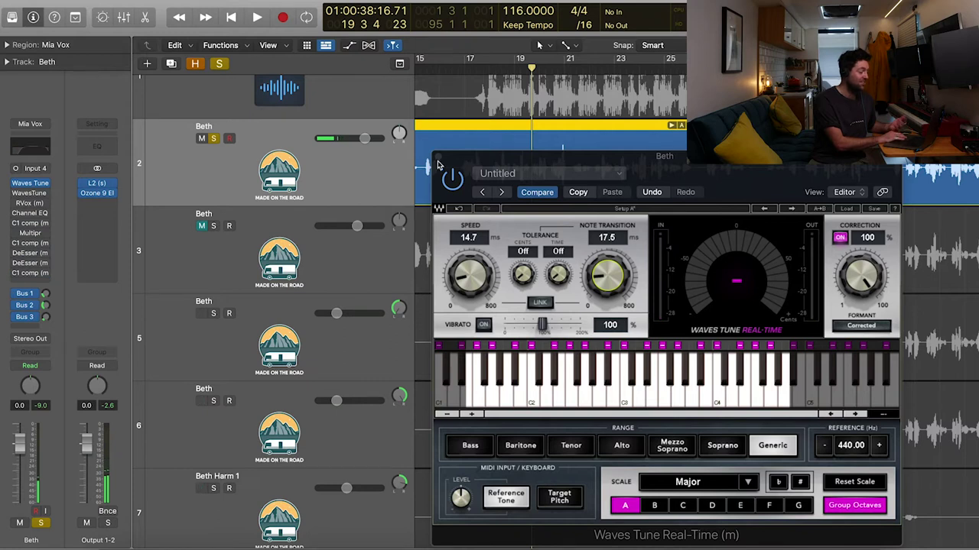
drag(617, 271, 618, 246)
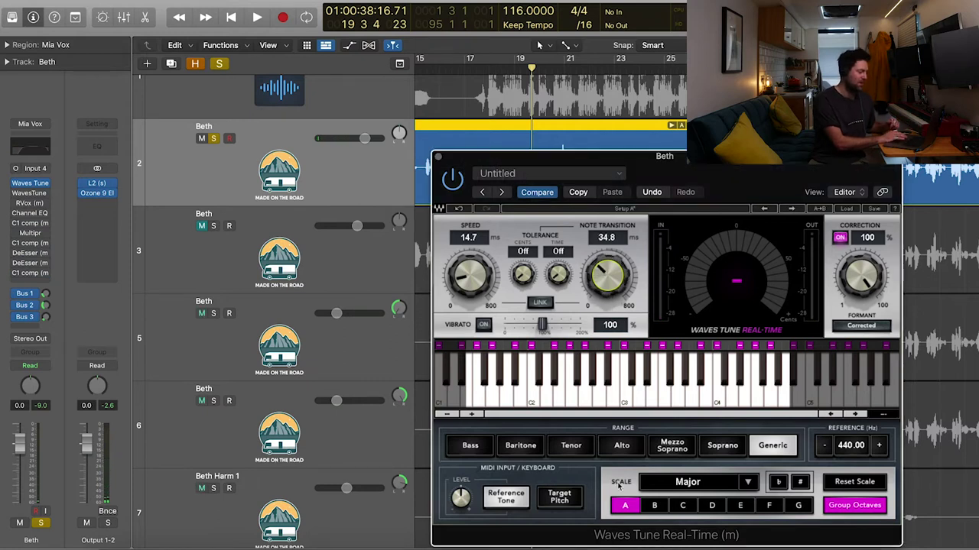
click(439, 159)
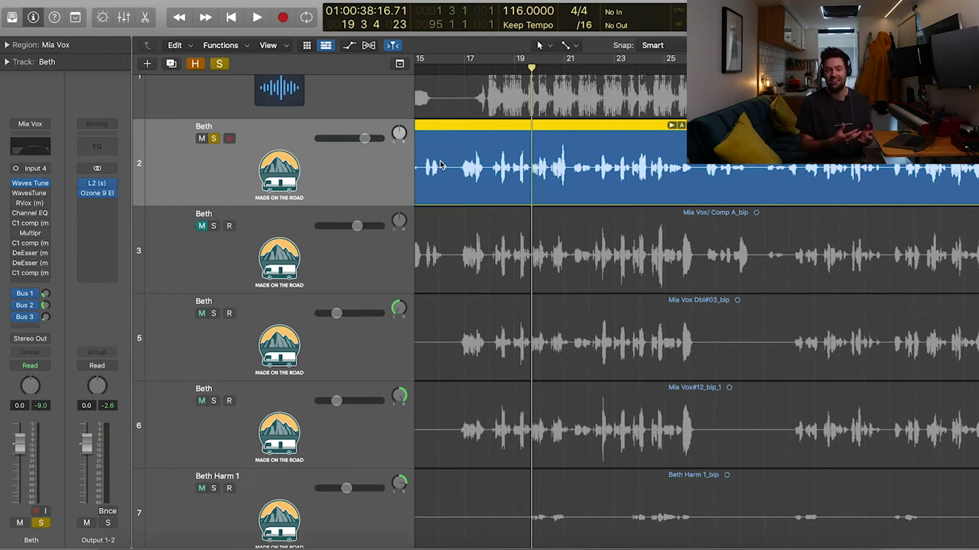
Bypass Waves Tune Real-Time on the vocal channel, activate the WavesTune insert and open its window
click(29, 192)
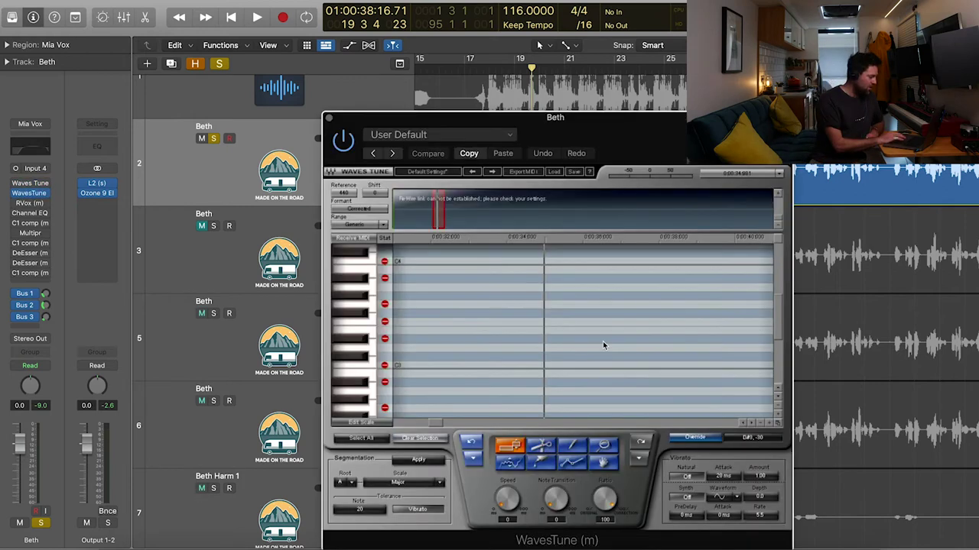
drag(553, 119, 550, 70)
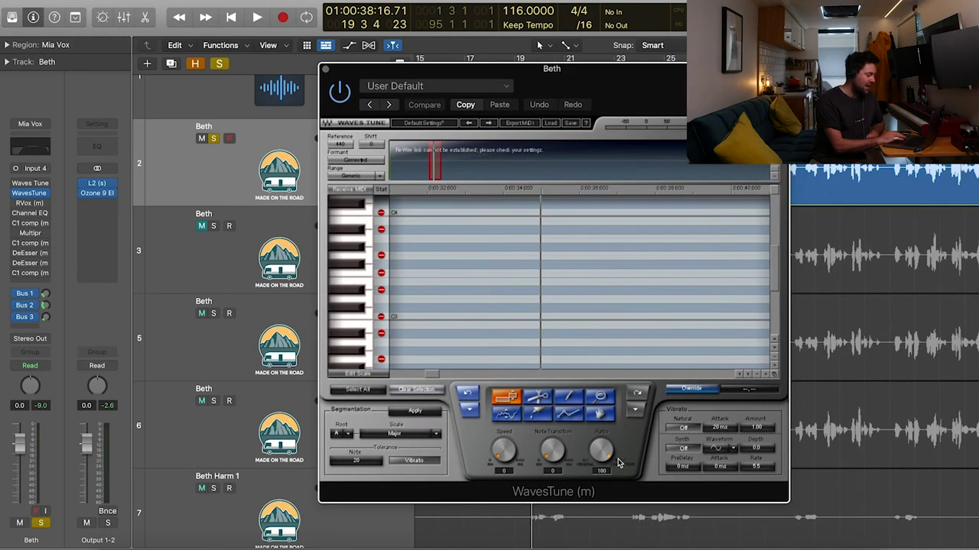
drag(416, 79, 417, 156)
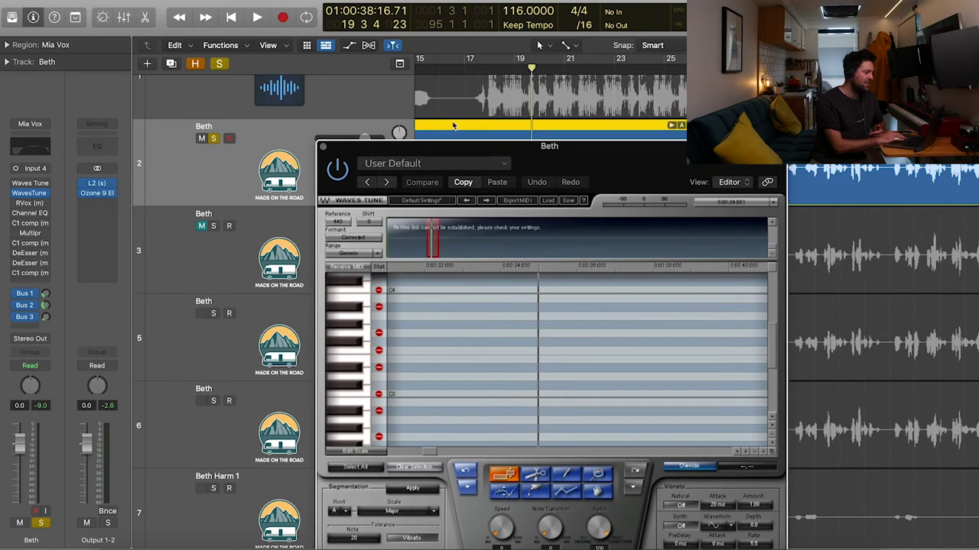
Play the soloed vocal from just before bar 18 so that WavesTune scans the phrase, and stop playback
click(490, 71)
drag(576, 177, 564, 134)
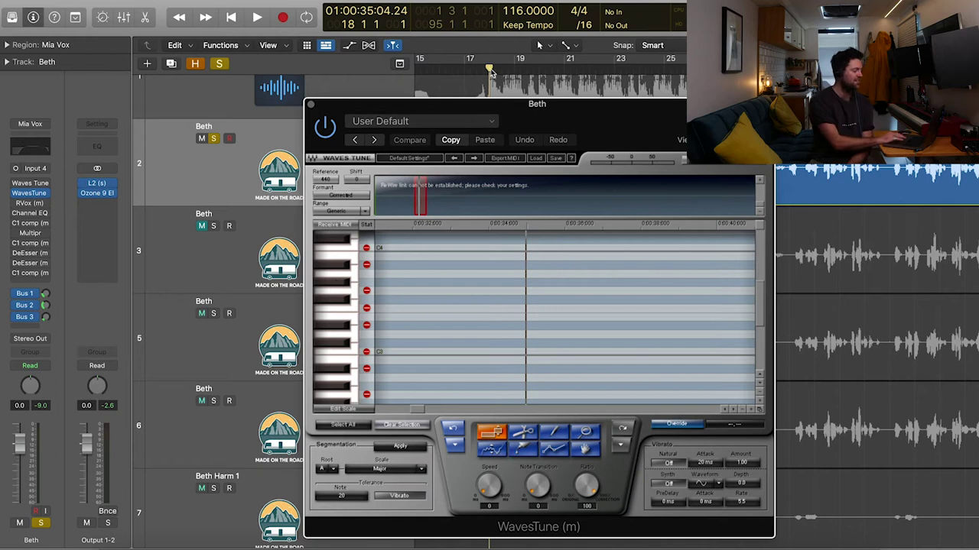
click(481, 69)
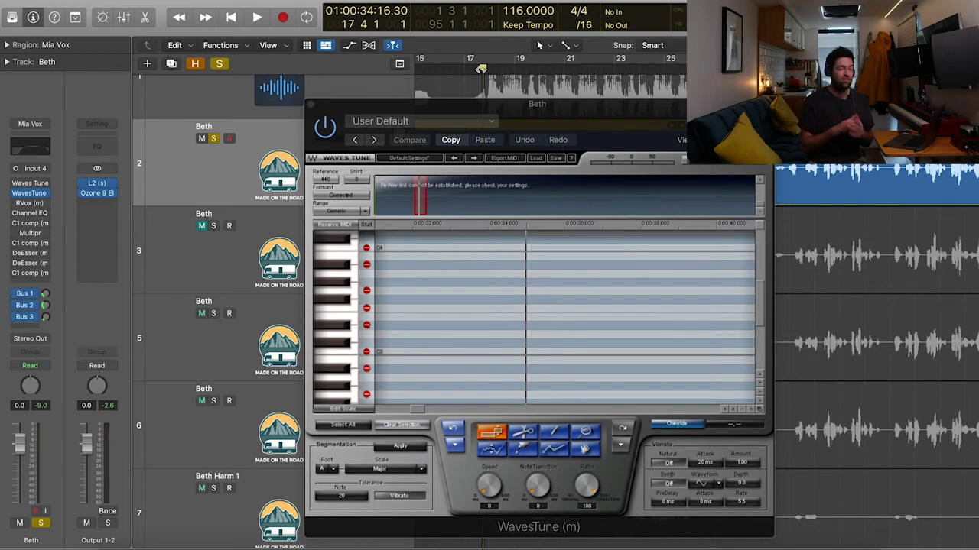
key(space)
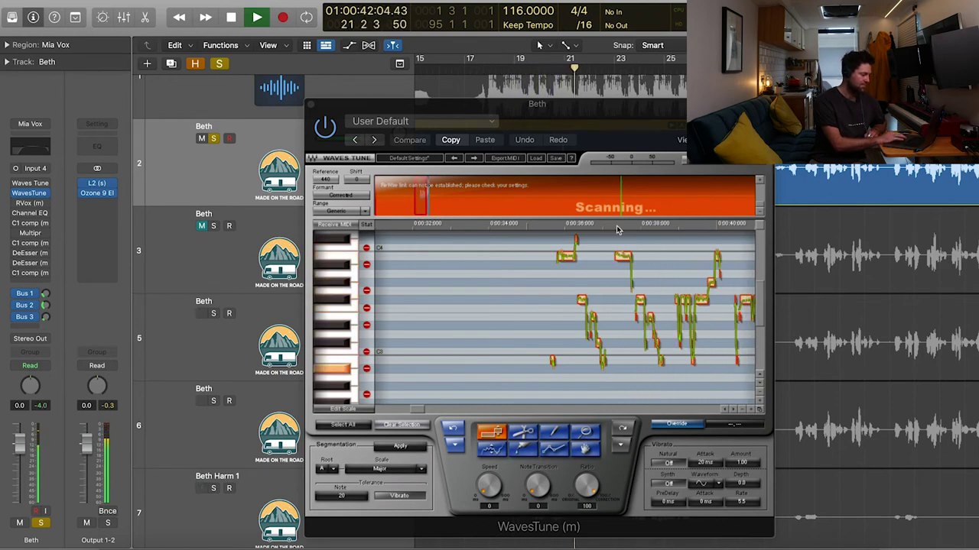
click(734, 411)
click(734, 411)
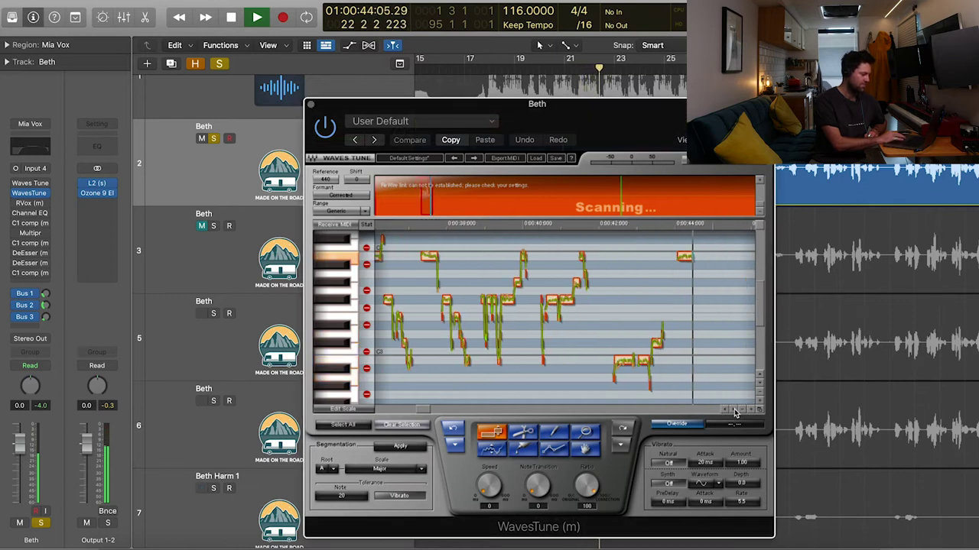
key(space)
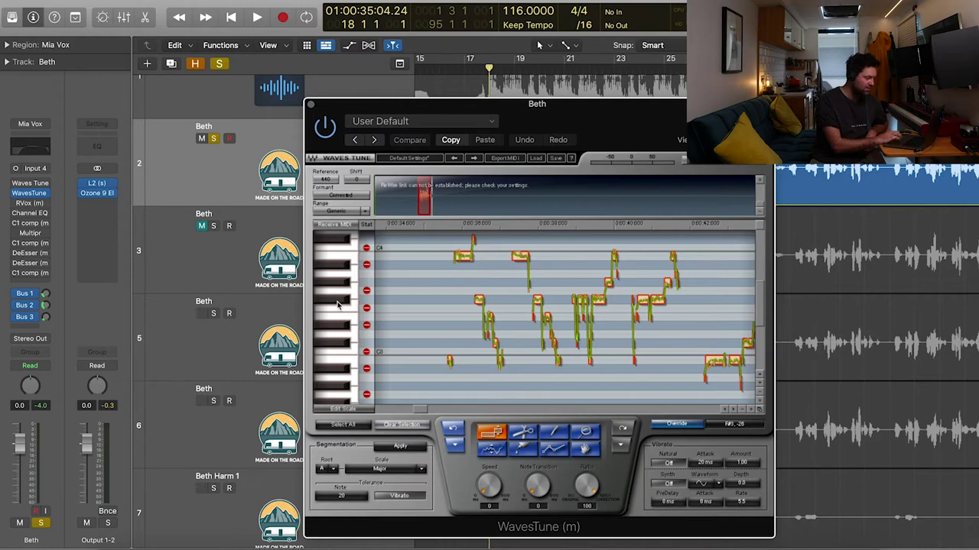
Examine the first detected notes and their pitch curves around C4 up close in the WavesTune graph
click(752, 413)
click(752, 414)
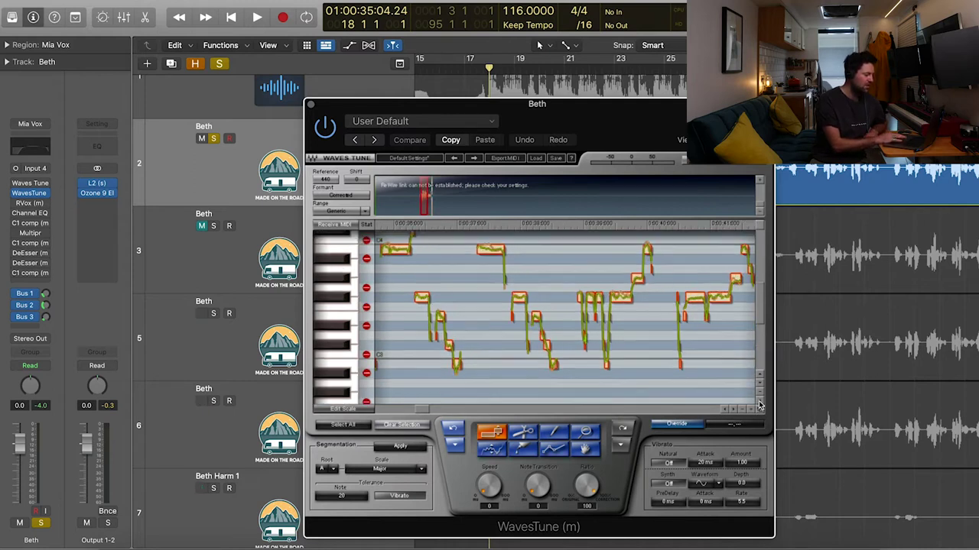
click(753, 414)
click(753, 414)
click(752, 413)
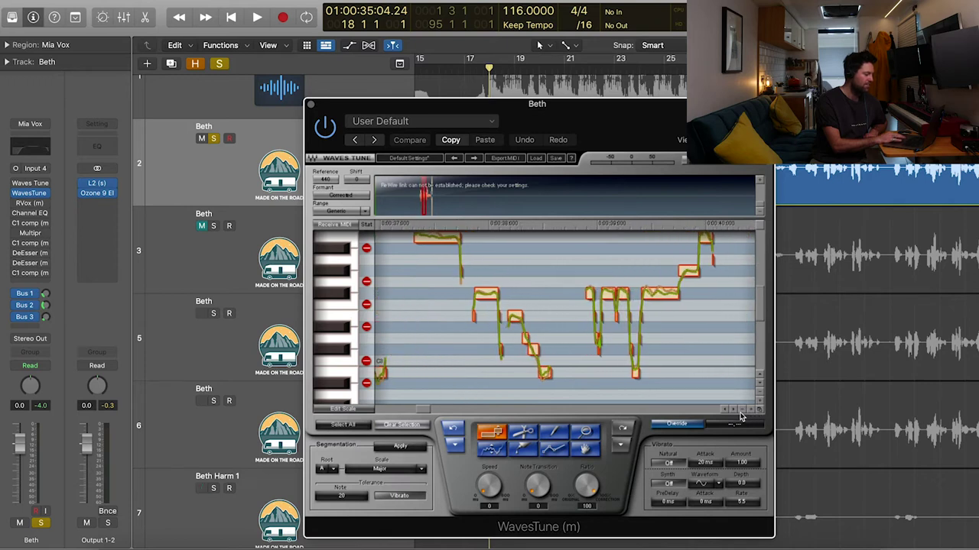
click(727, 413)
click(725, 412)
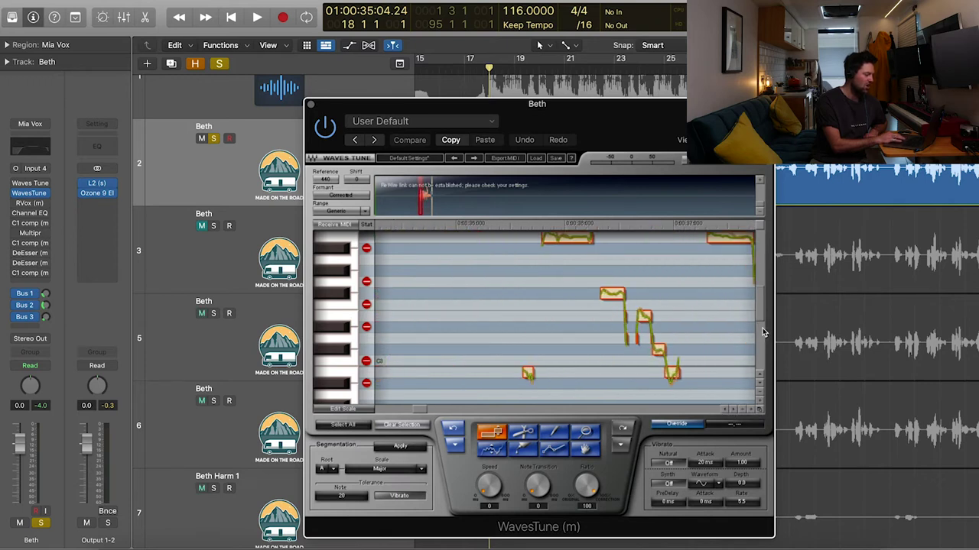
drag(760, 312, 761, 301)
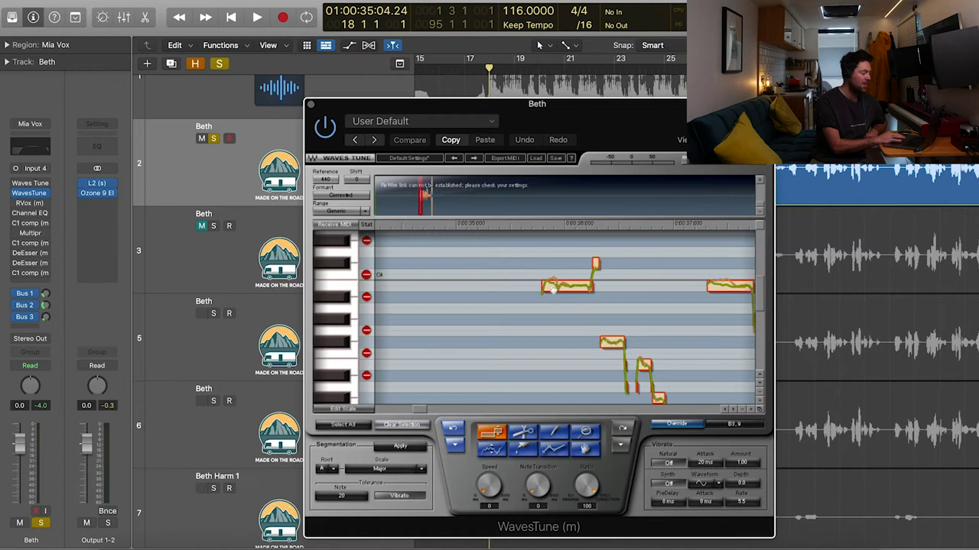
Select all detected notes, try a note transition of 800, and set both note transition and speed to 2
key(super+a)
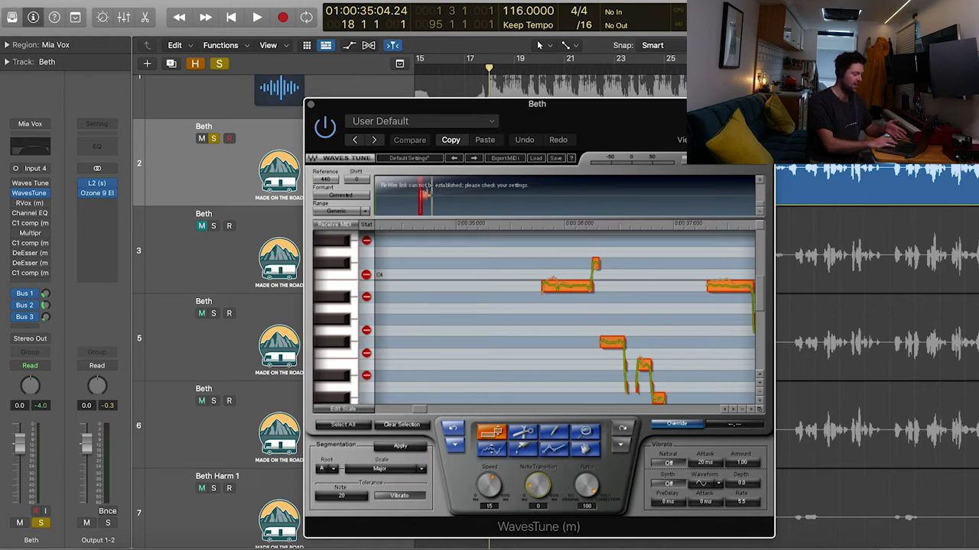
drag(537, 485, 538, 458)
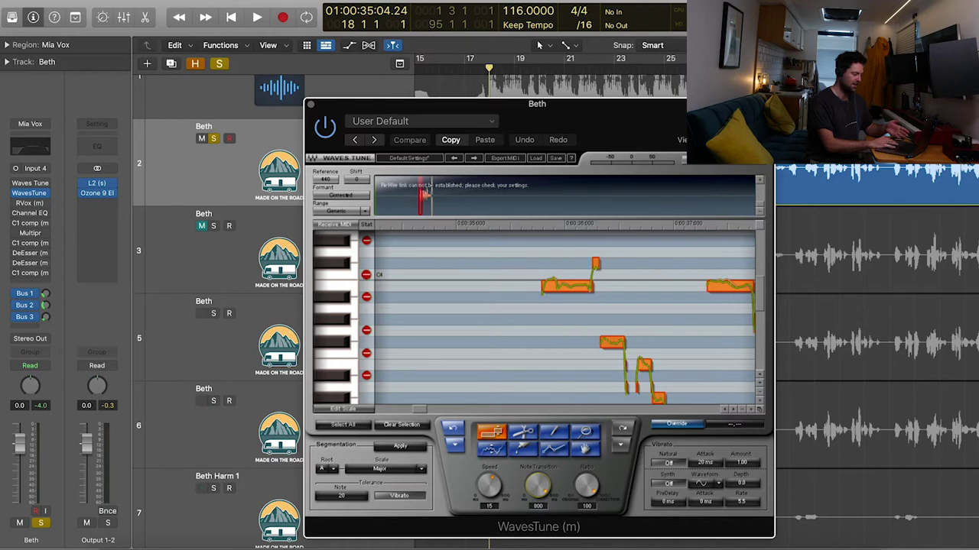
drag(537, 485, 538, 536)
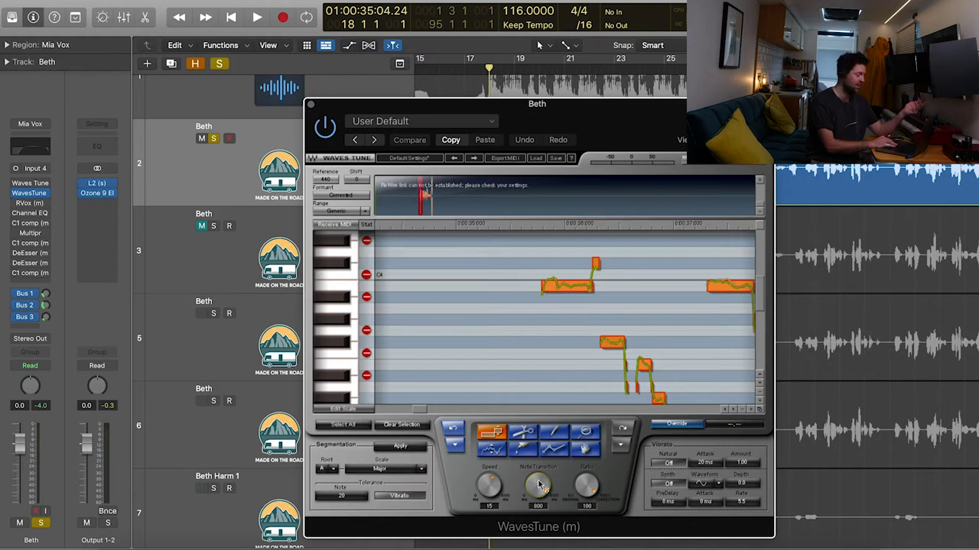
drag(539, 485, 539, 513)
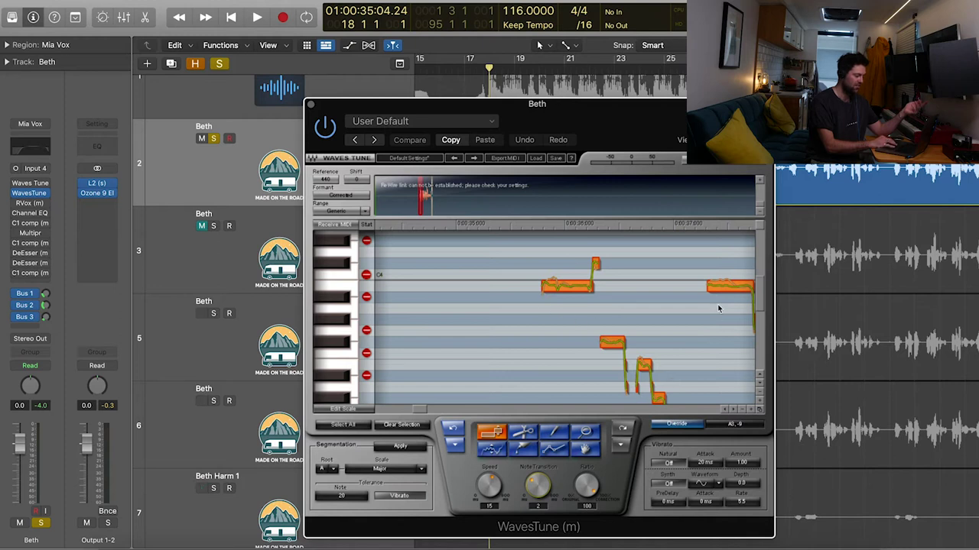
drag(489, 486, 489, 508)
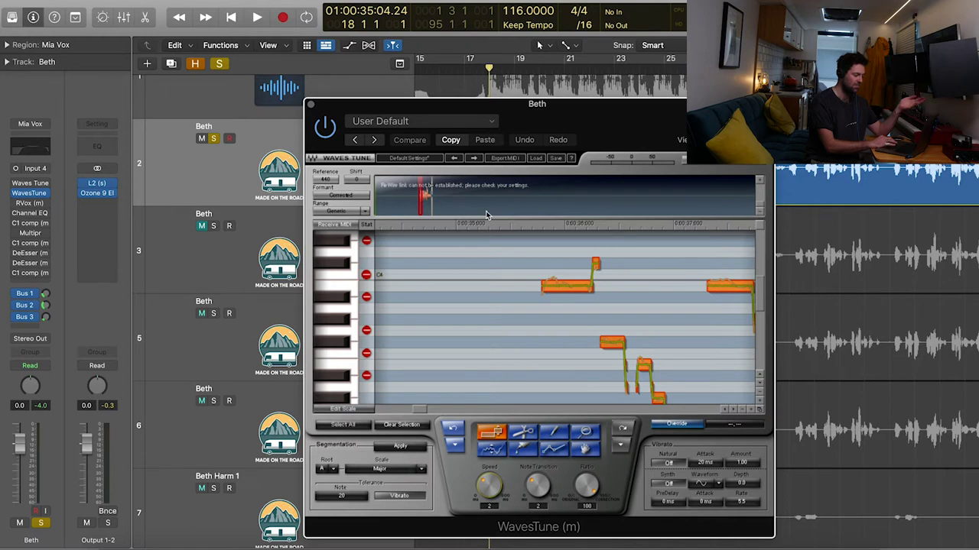
Play the hard-tuned vocal from bar 18 with WavesTune's Auto Scroll view mode turned on
drag(759, 309, 761, 320)
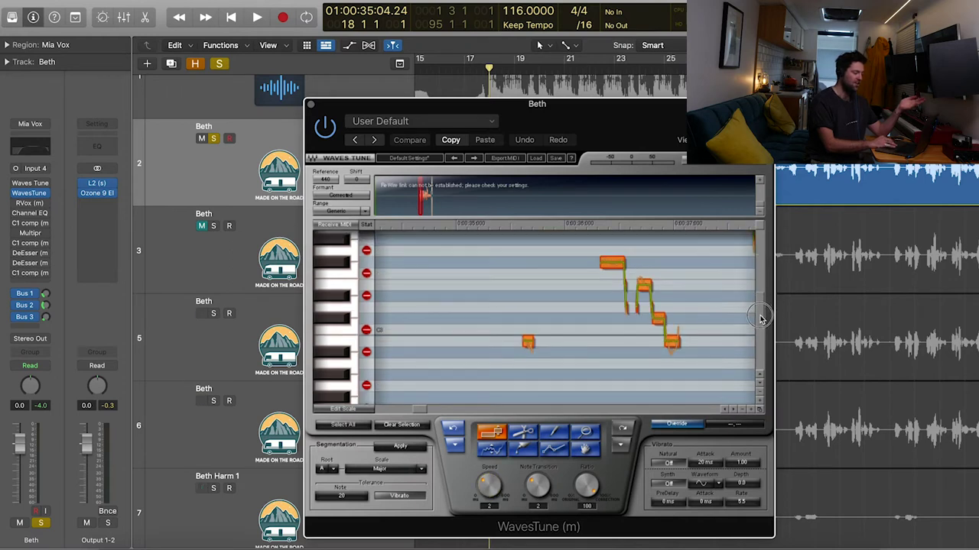
scroll(761, 319, up, 5)
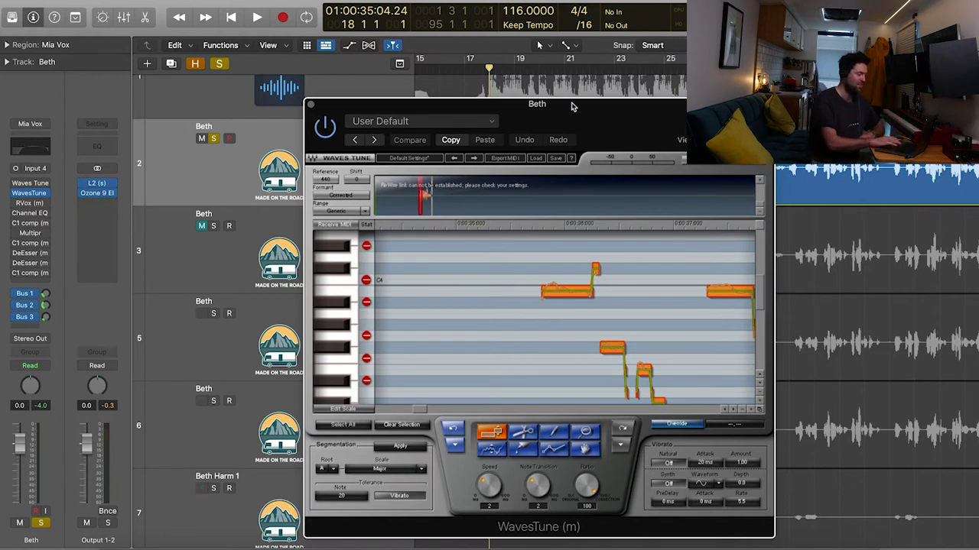
key(space)
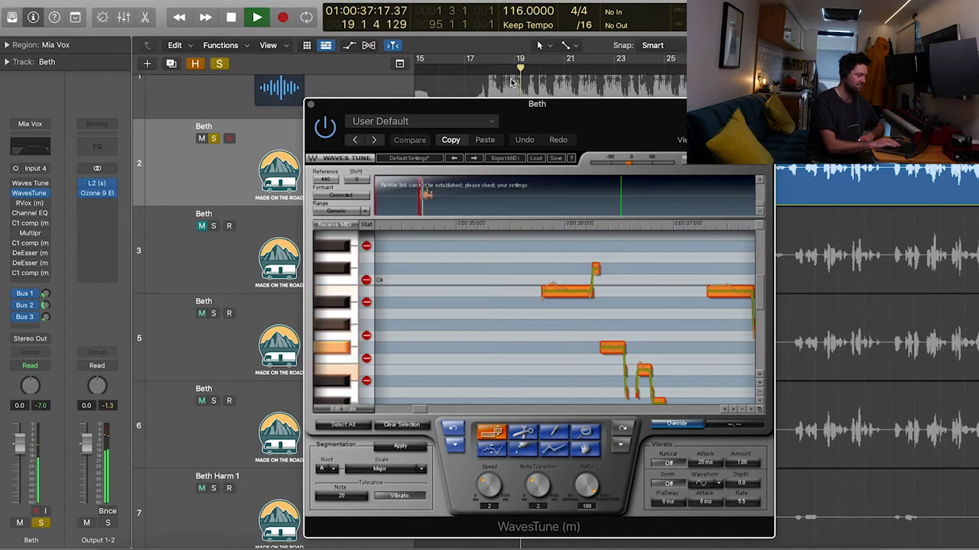
click(663, 423)
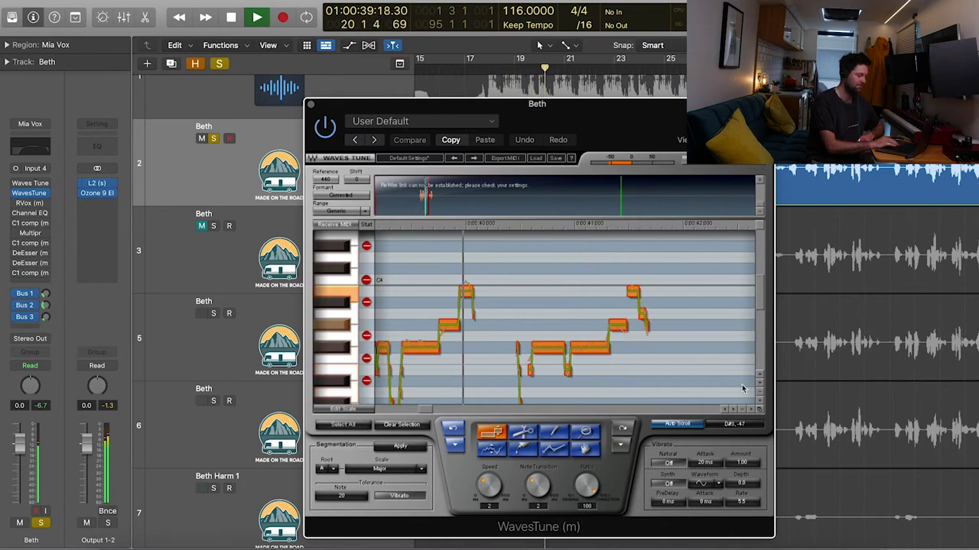
drag(759, 303, 760, 312)
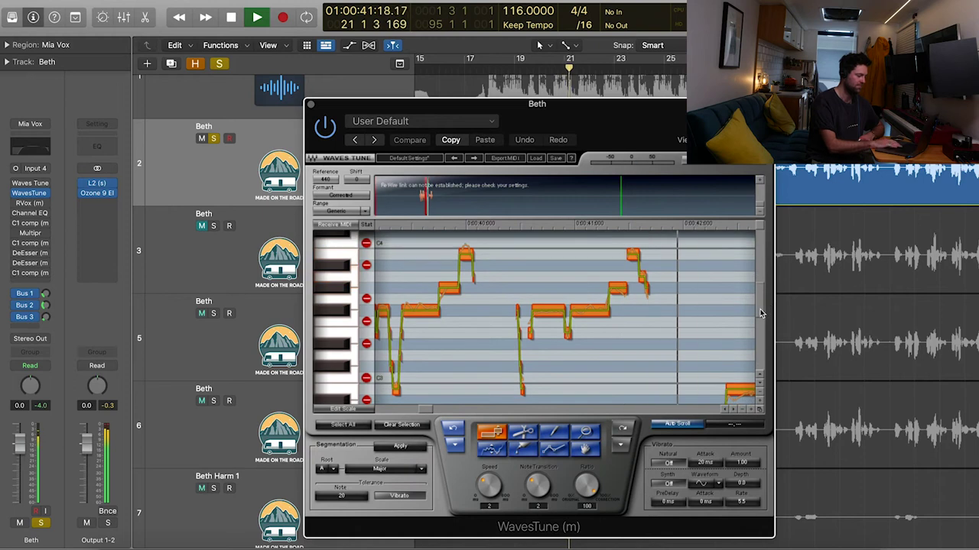
key(space)
Return to bar 18 and set the selected notes' speed to 23 and note transition to 34
click(485, 70)
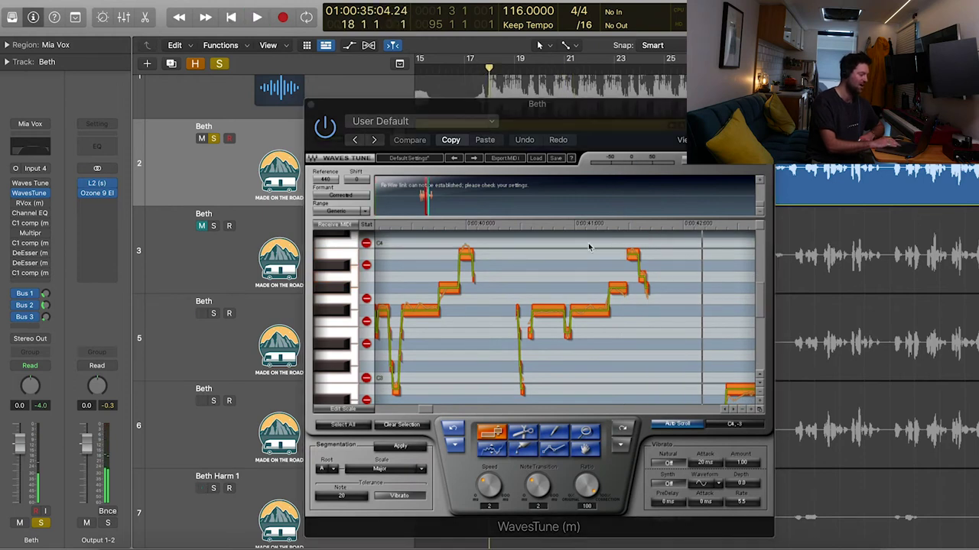
key(space)
drag(759, 299, 760, 287)
click(498, 488)
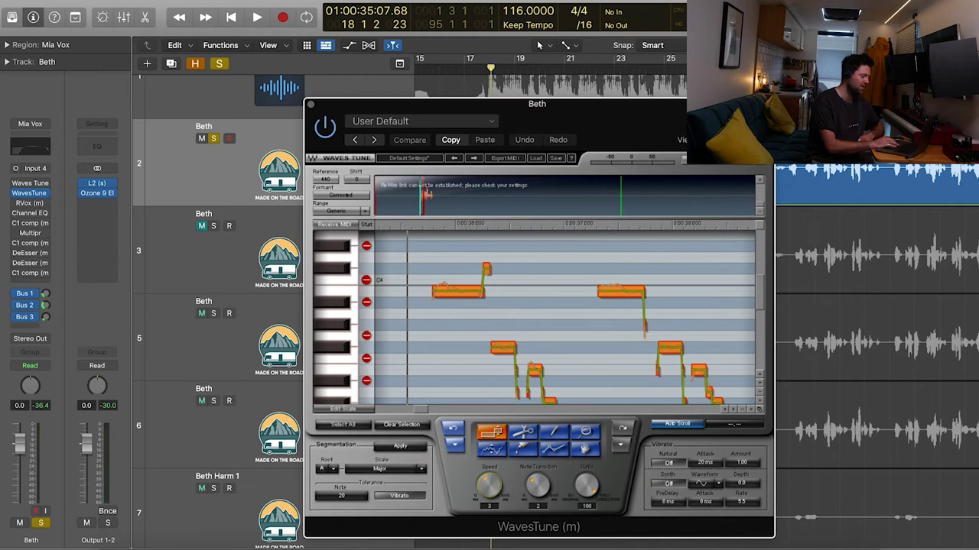
drag(538, 486, 539, 209)
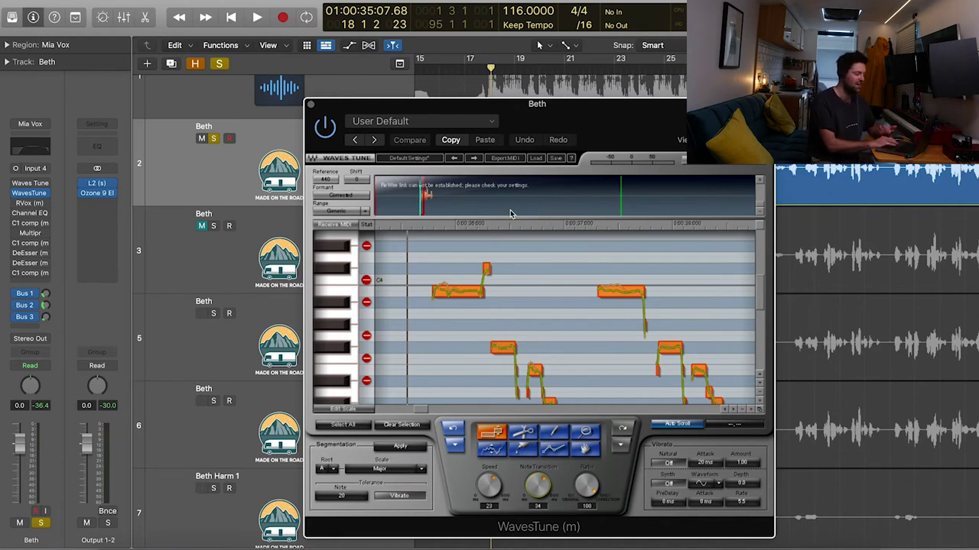
Recall the WavesTune default setting and play the soloed vocal from bar 18
click(402, 121)
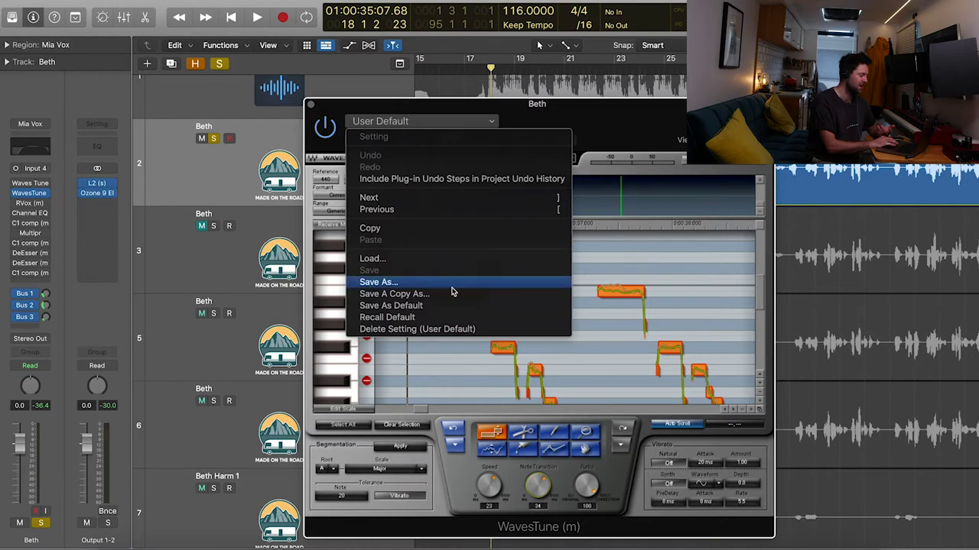
click(448, 318)
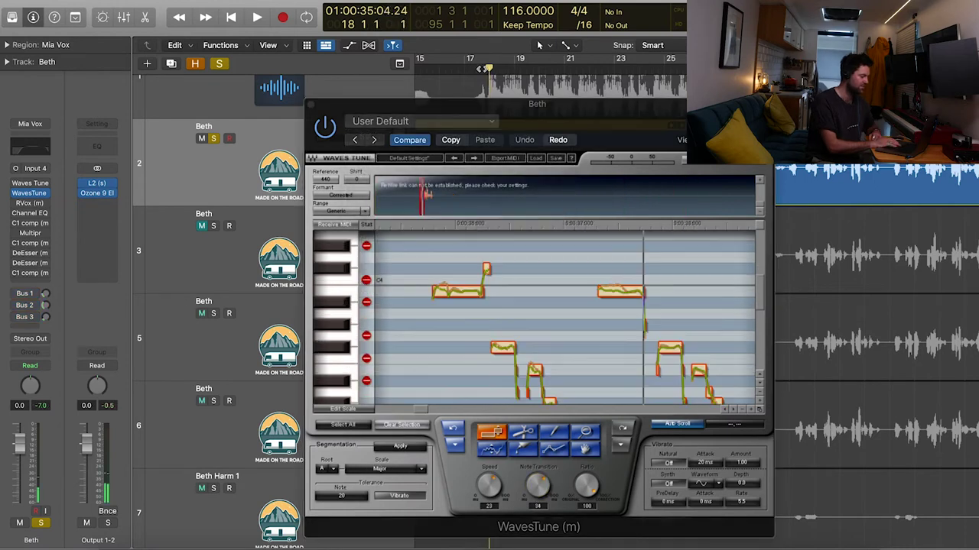
key(space)
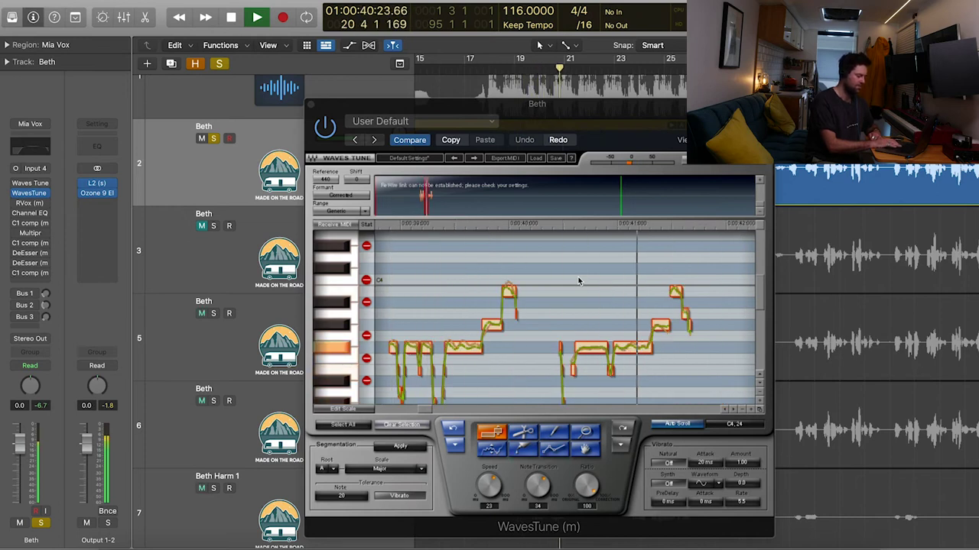
Stop playback and set the first long note after bar 18 to speed 8 and note transition 20
key(space)
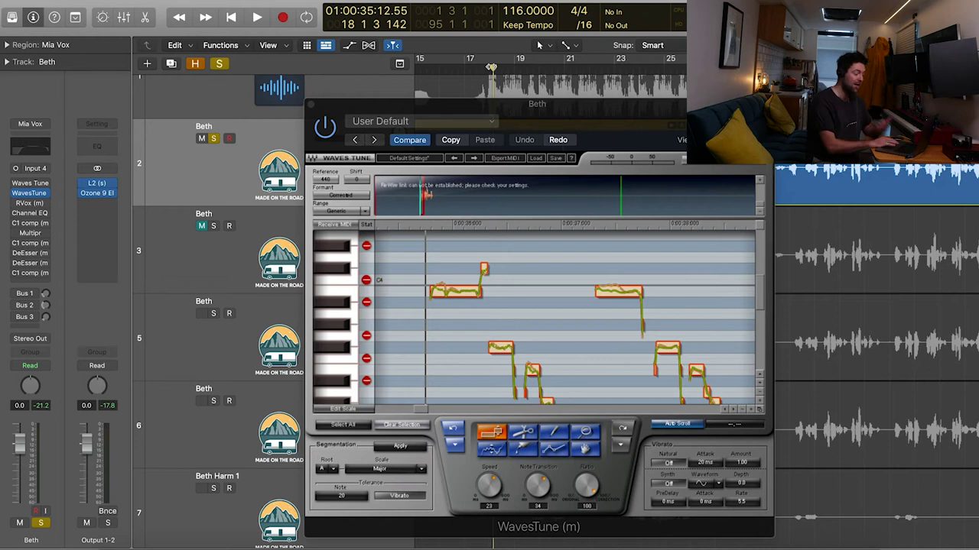
click(459, 294)
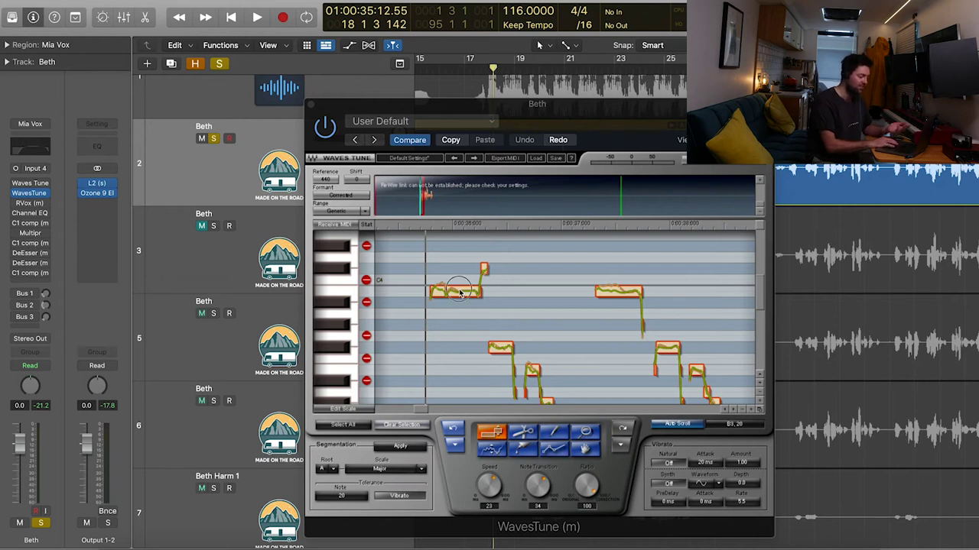
drag(538, 486, 537, 497)
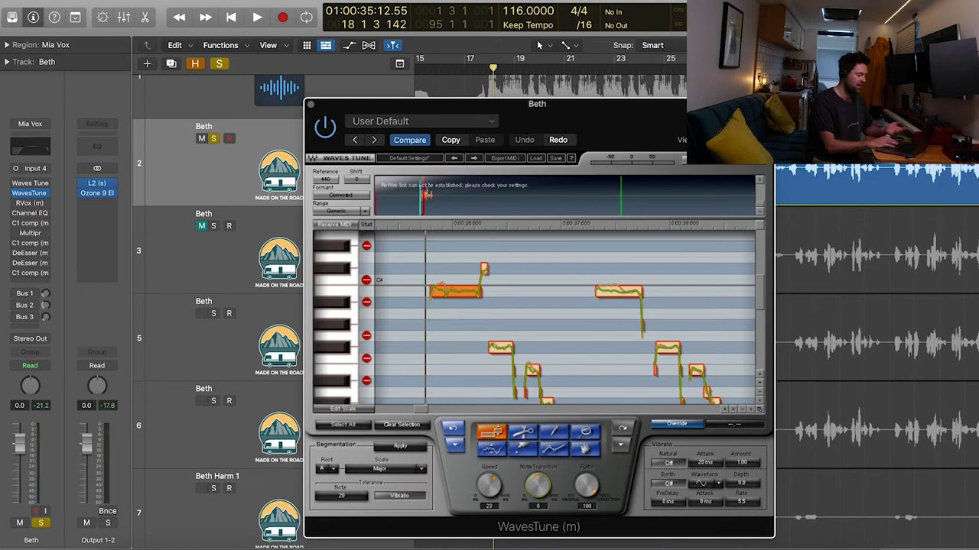
drag(490, 484, 490, 484)
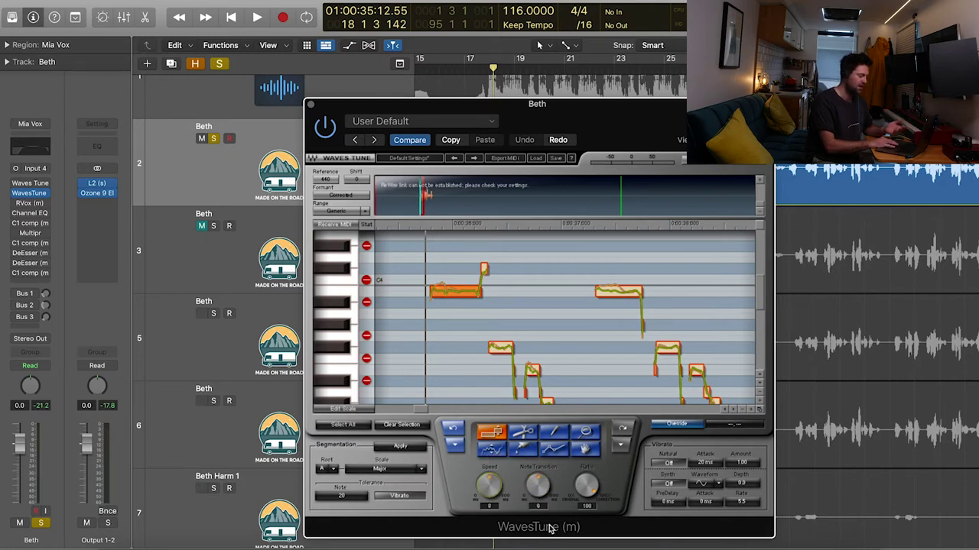
click(537, 486)
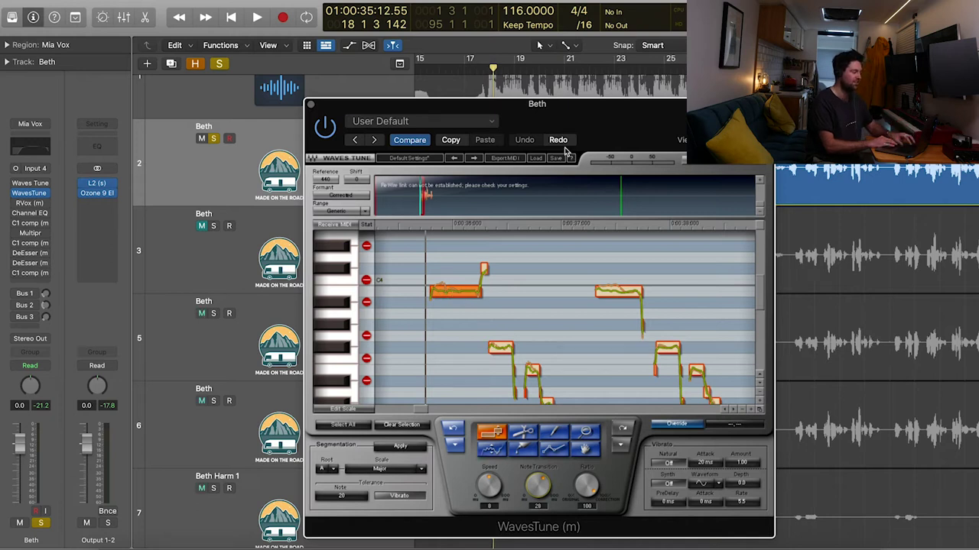
Play the opening vocal phrase from bar 18 twice to audition the edited long note
click(491, 69)
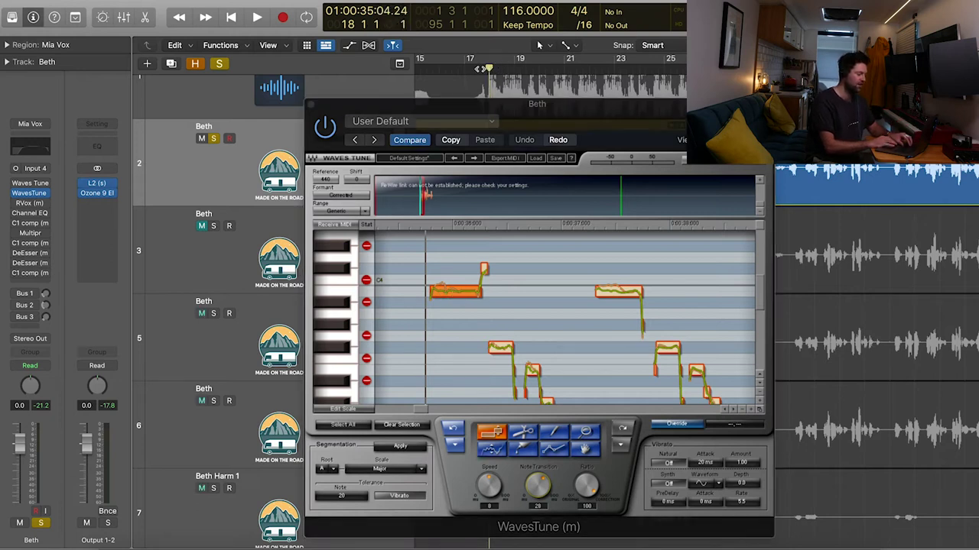
key(space)
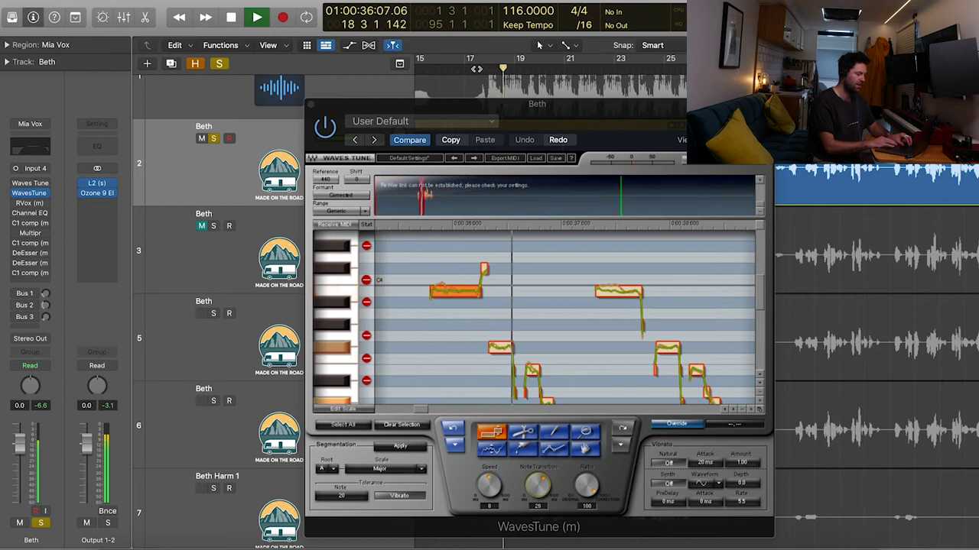
key(space)
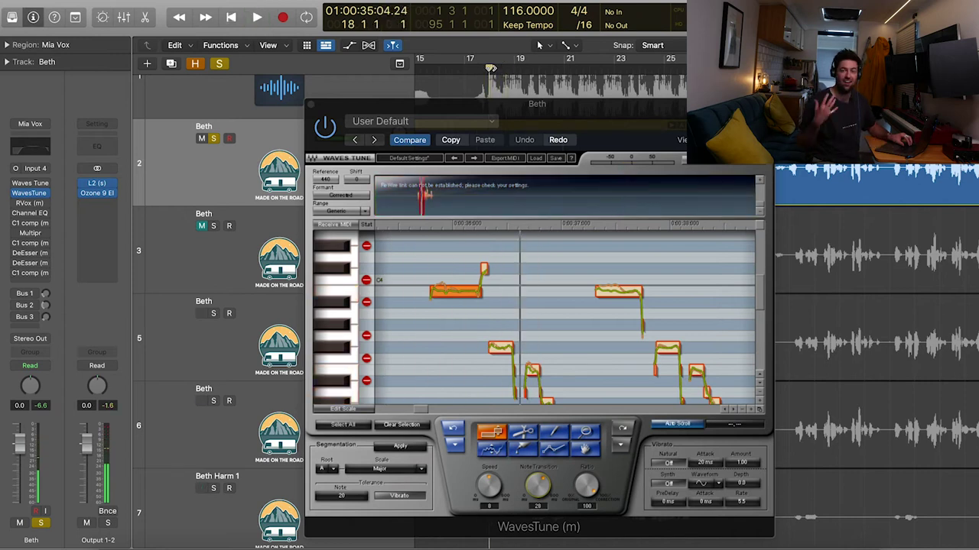
key(space)
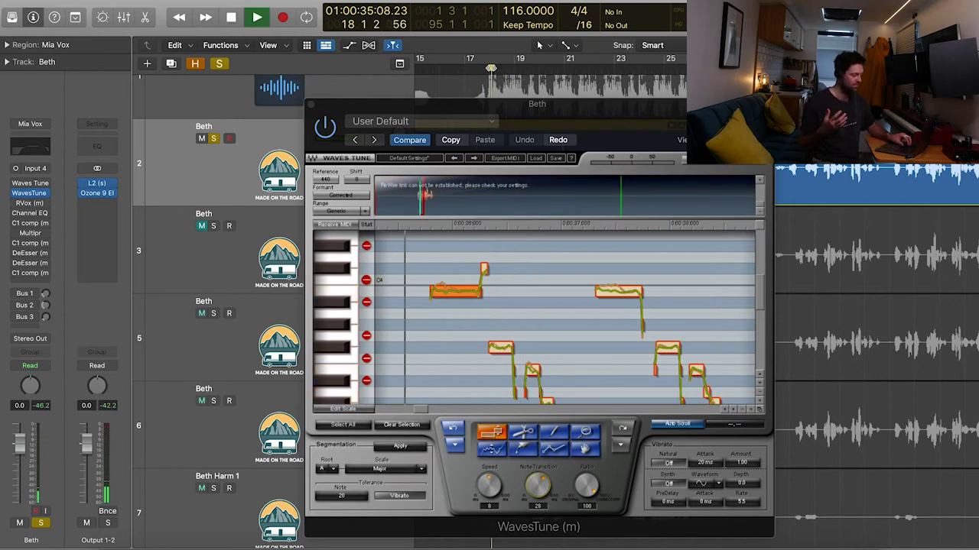
key(space)
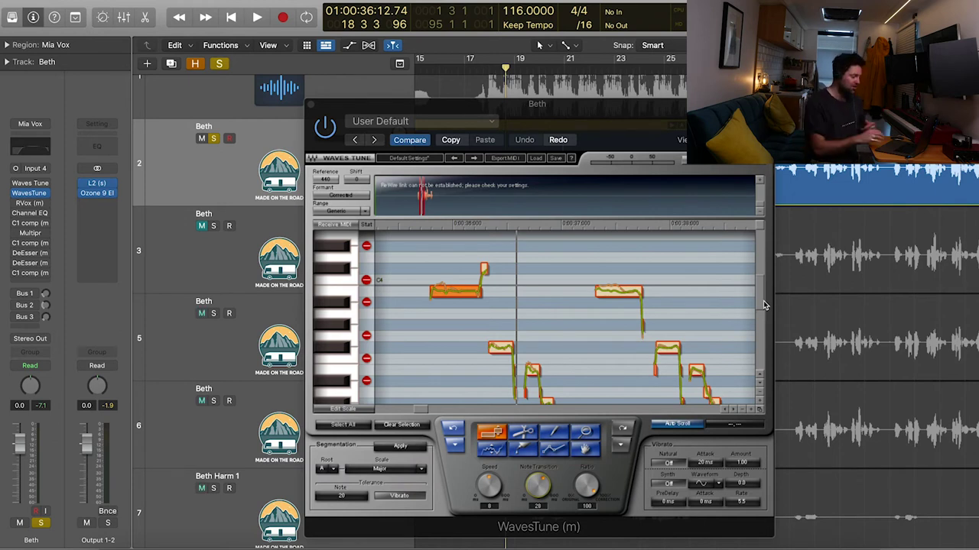
Set the three descending notes just before the 37-second mark to note transition 3 and speed 7, and audition them
drag(763, 296, 764, 308)
click(587, 325)
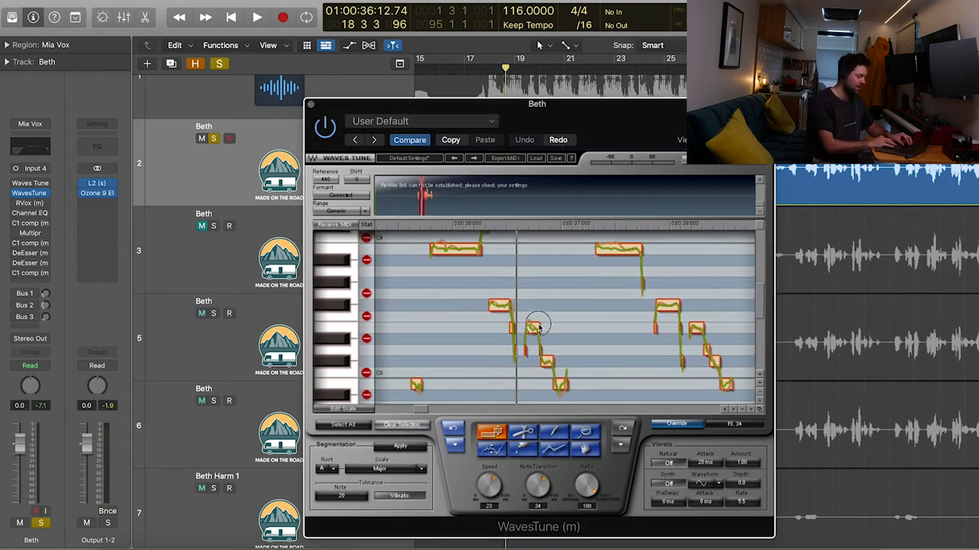
drag(526, 309, 572, 399)
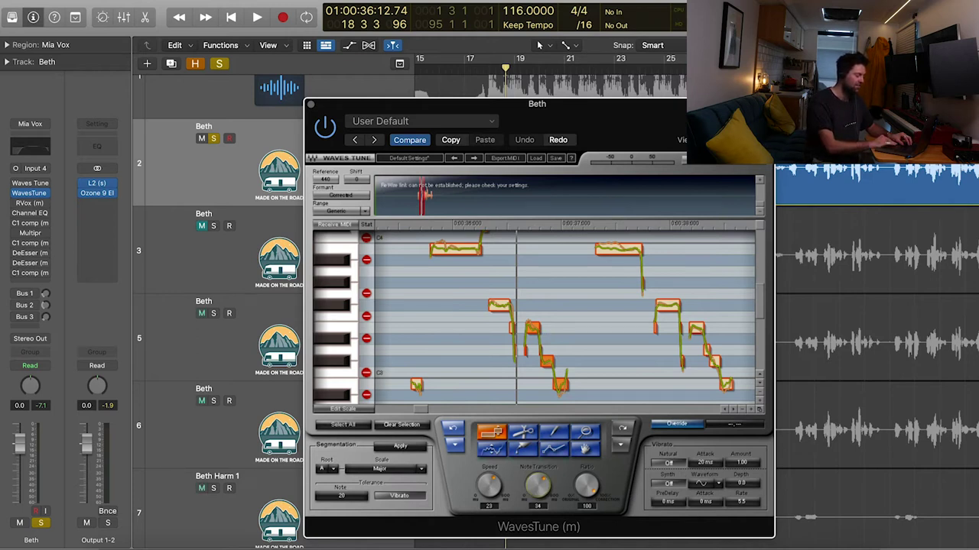
drag(538, 487, 514, 548)
drag(490, 487, 490, 548)
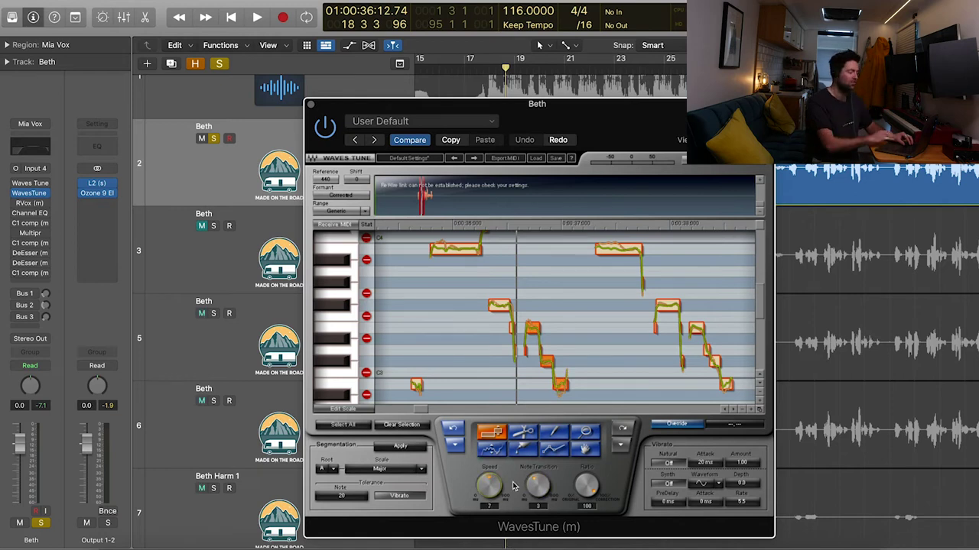
key(space)
key(space)
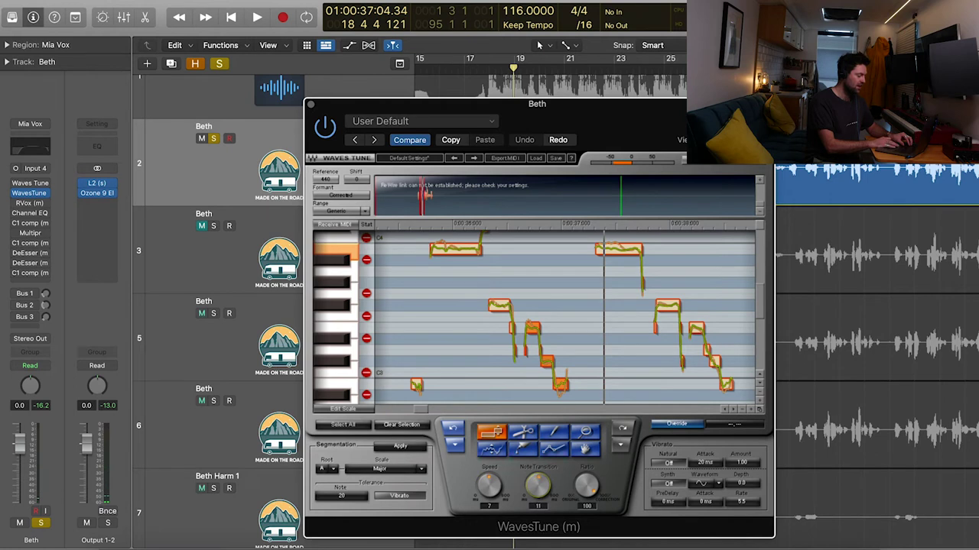
Raise the three selected notes' speed to 15 and note transition to 18, and replay the phrase from bar 18
drag(537, 485, 530, 203)
drag(490, 484, 489, 367)
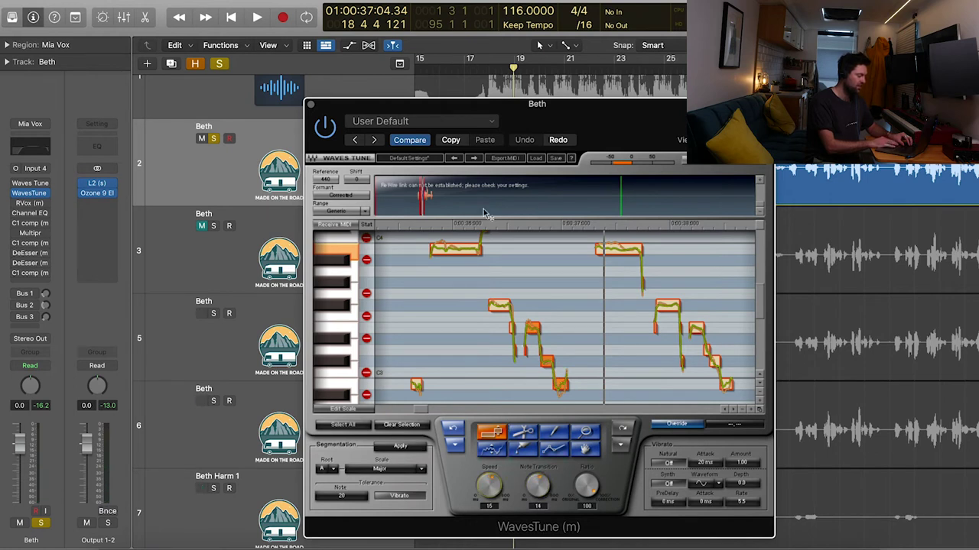
drag(537, 486, 537, 459)
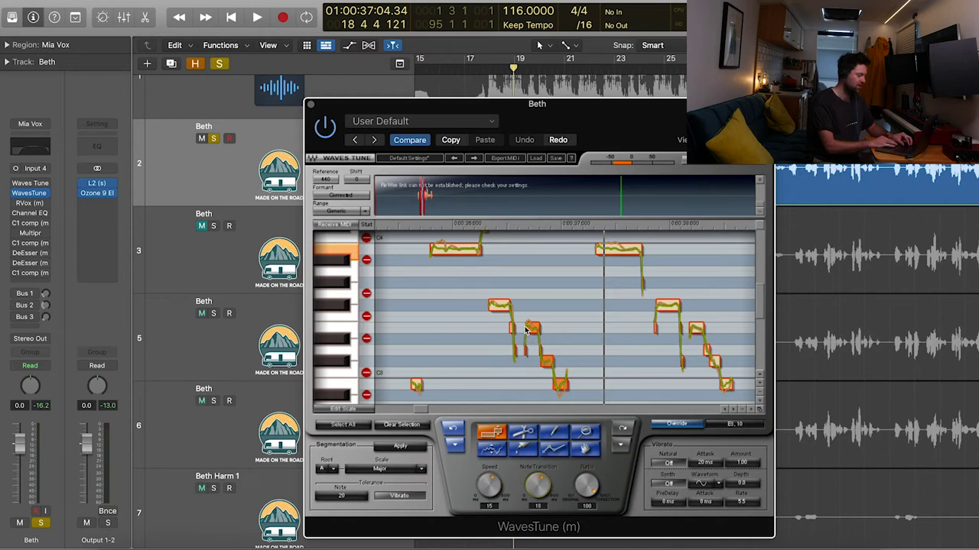
double_click(483, 71)
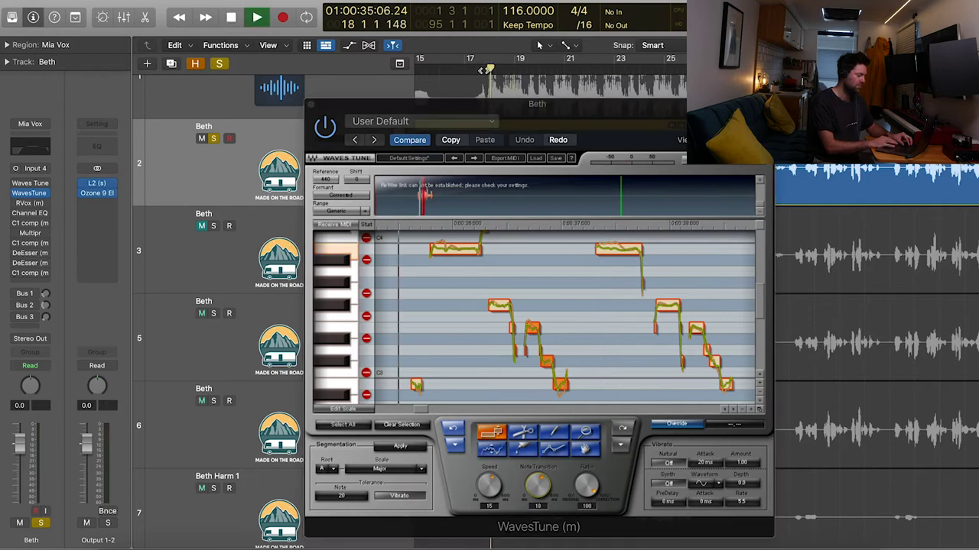
key(space)
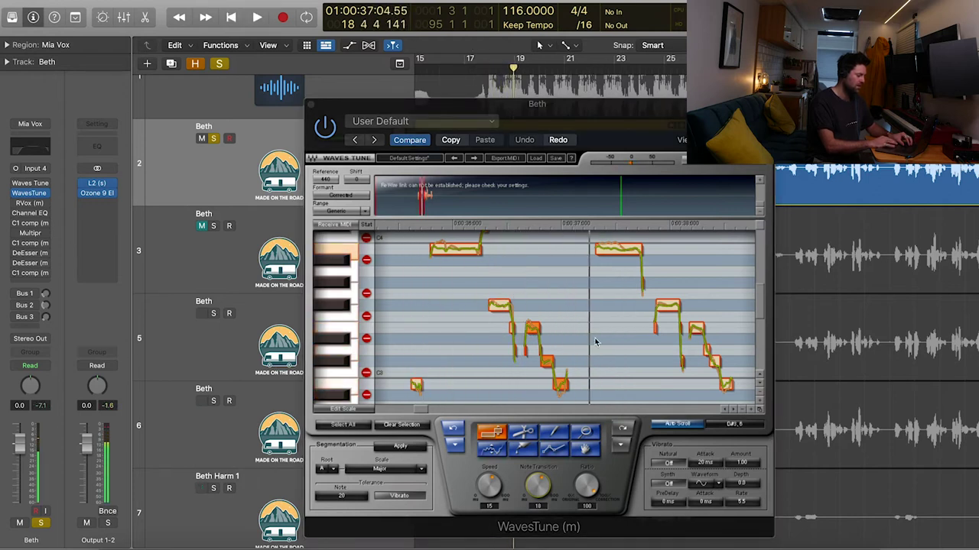
Set only the lowest of the three descending notes to note transition 8 and speed 7, and replay from bar 18
click(593, 376)
click(564, 388)
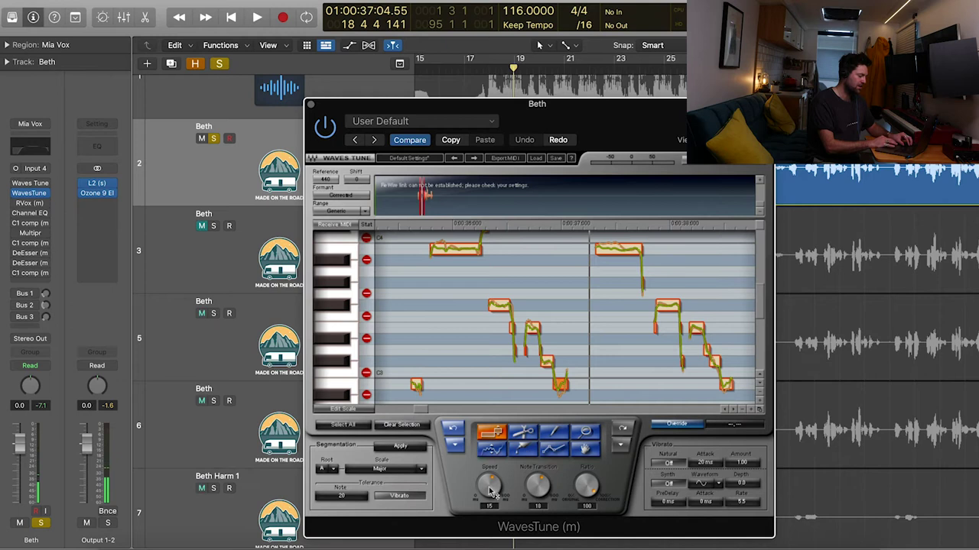
drag(536, 488, 487, 485)
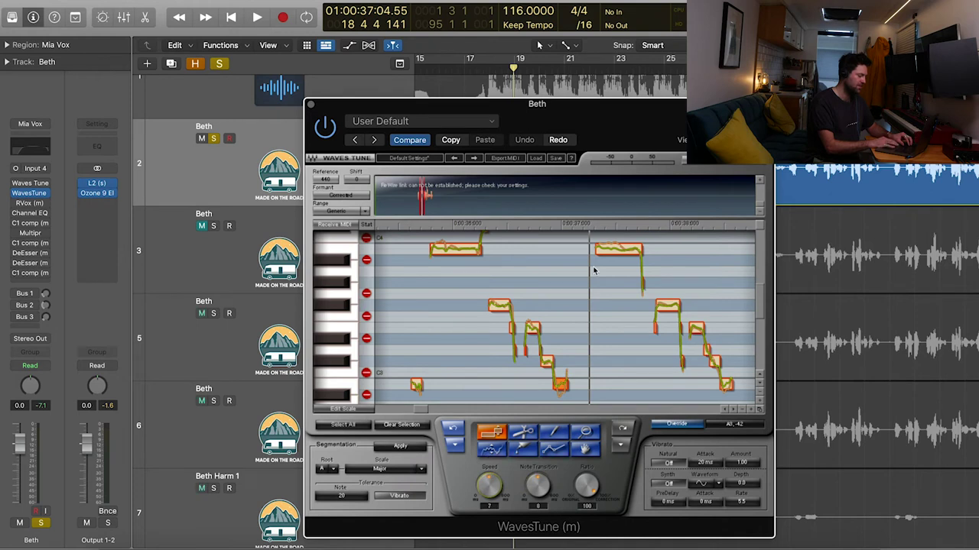
click(488, 71)
key(space)
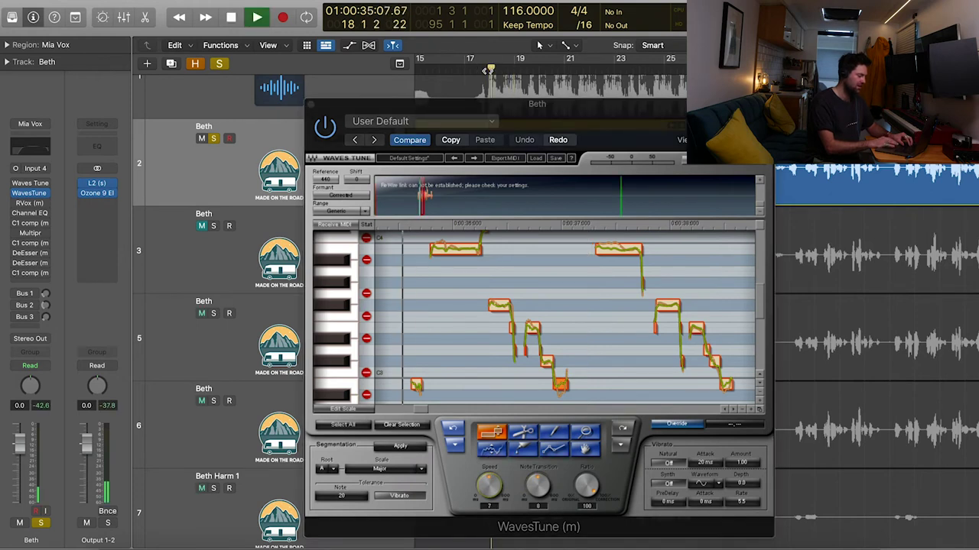
key(space)
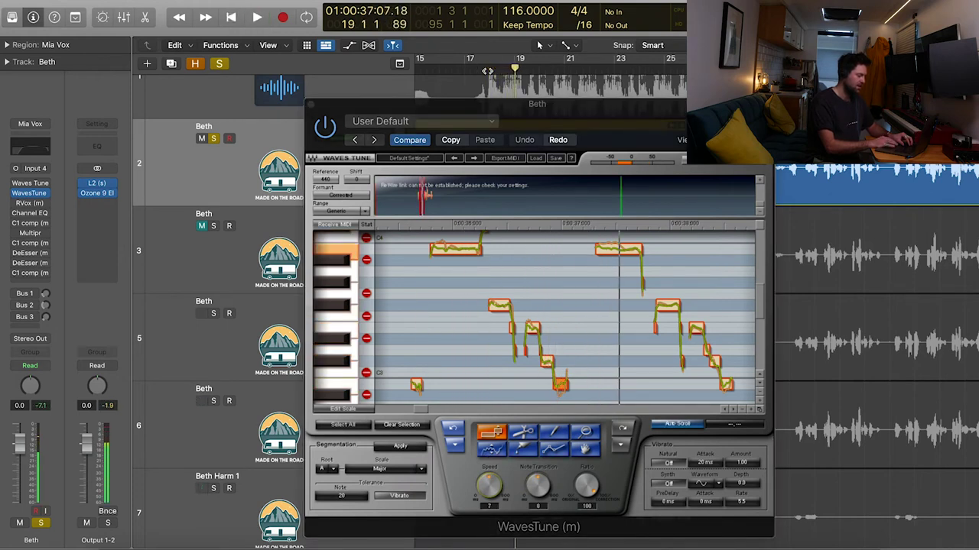
Set the middle descending note's speed to 375 and replay the phrase from bar 18
click(464, 484)
drag(487, 486, 487, 206)
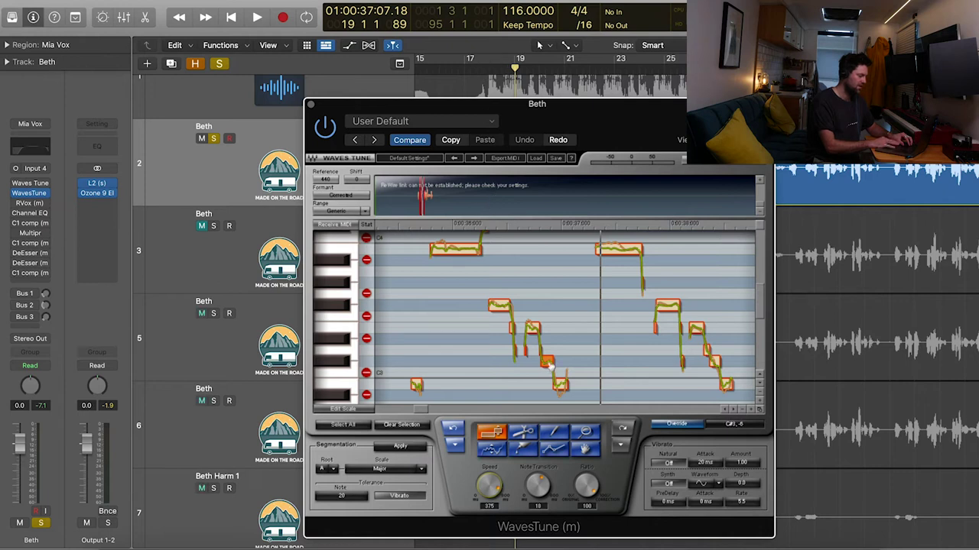
click(489, 71)
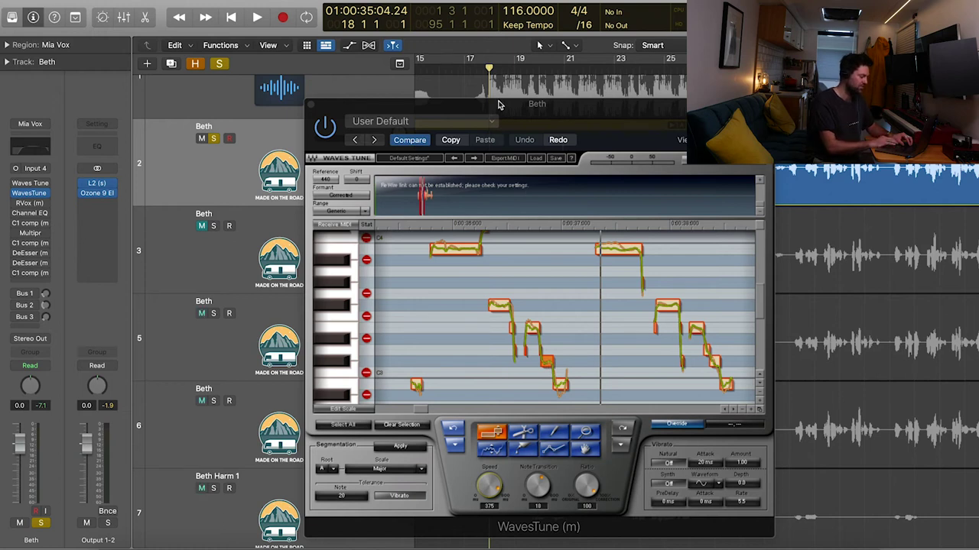
key(space)
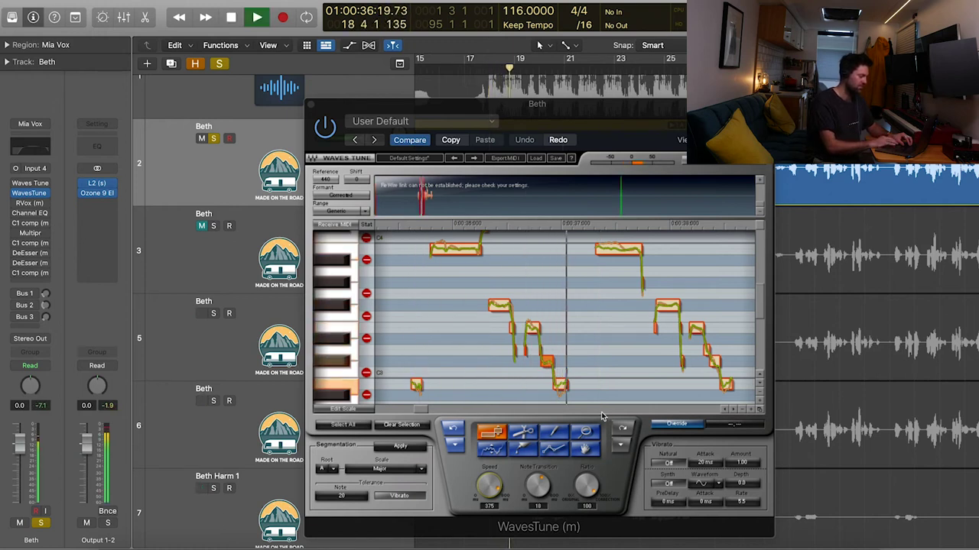
key(space)
Set the lowest descending note's speed to 61 and audition the phrase
click(566, 390)
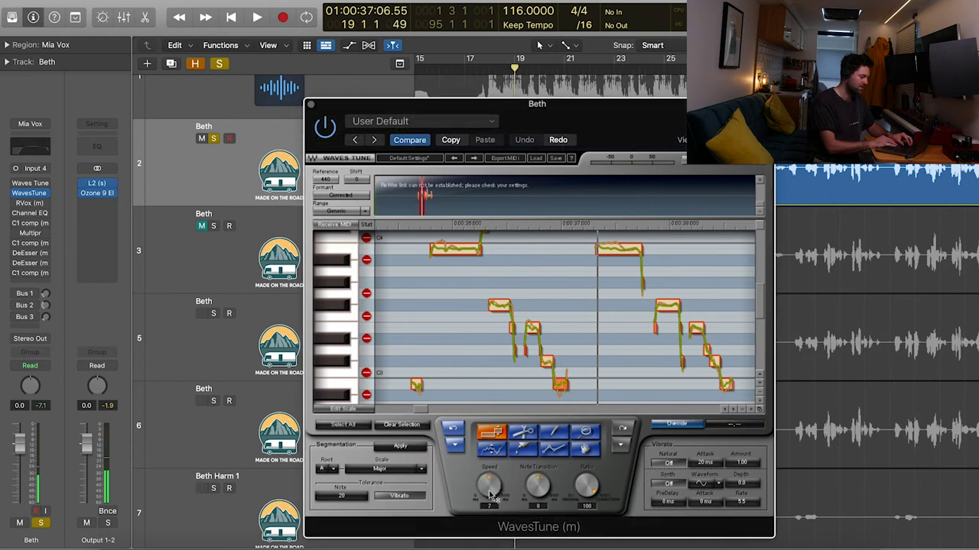
drag(489, 486, 489, 481)
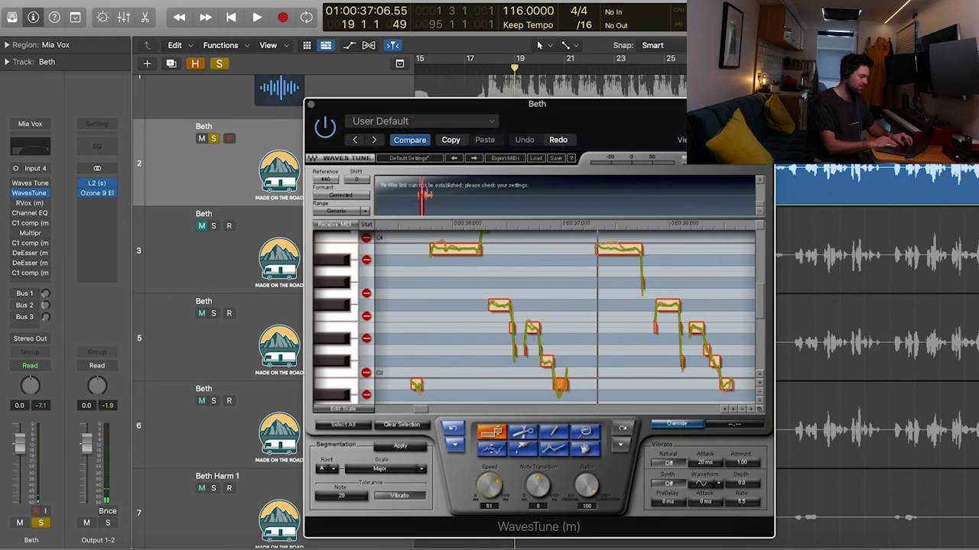
key(space)
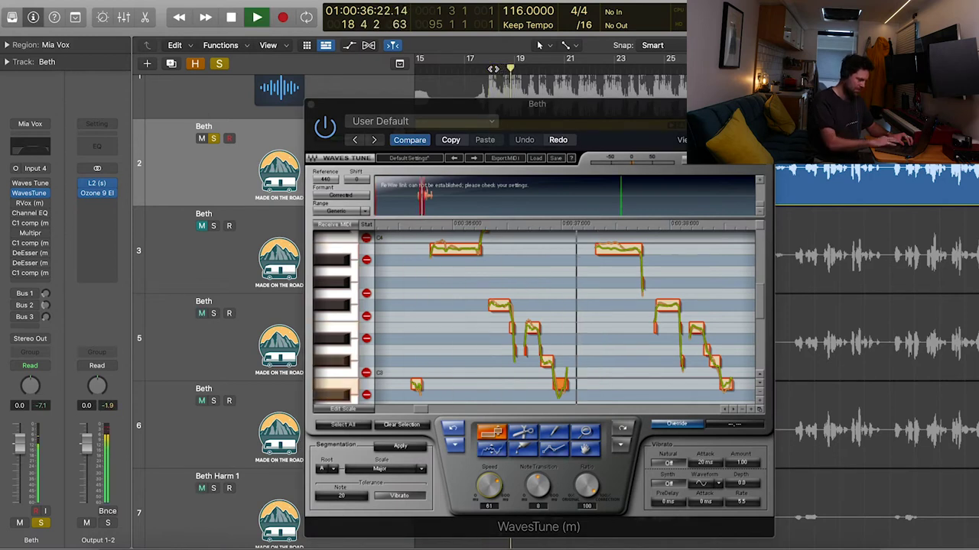
key(space)
Set the lowest descending note's speed to 20, audition the phrase, and set its note transition to 18
drag(489, 485, 489, 510)
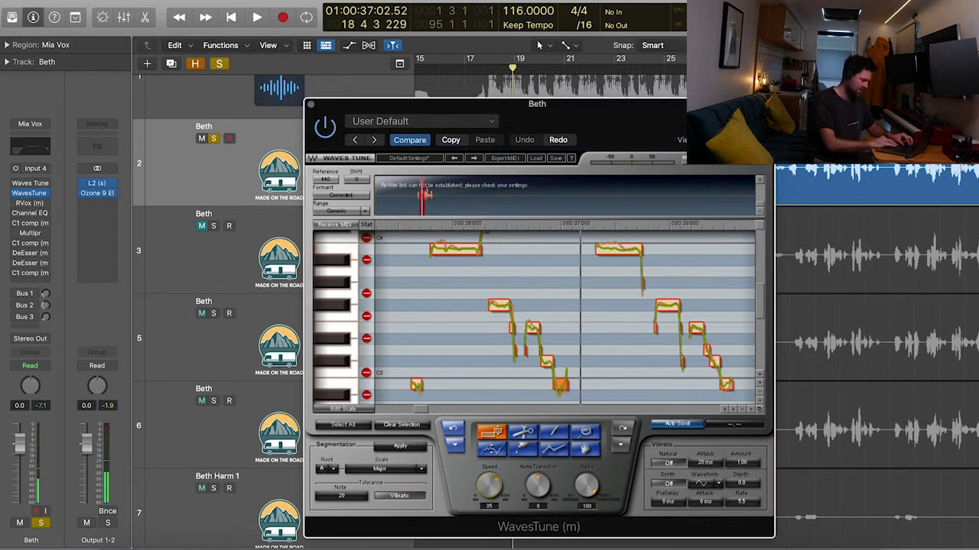
key(space)
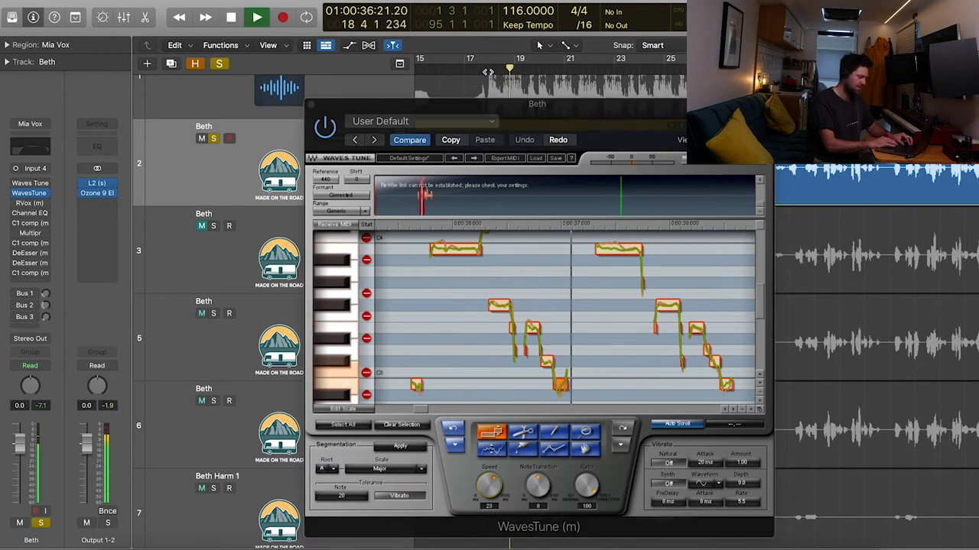
key(space)
click(537, 486)
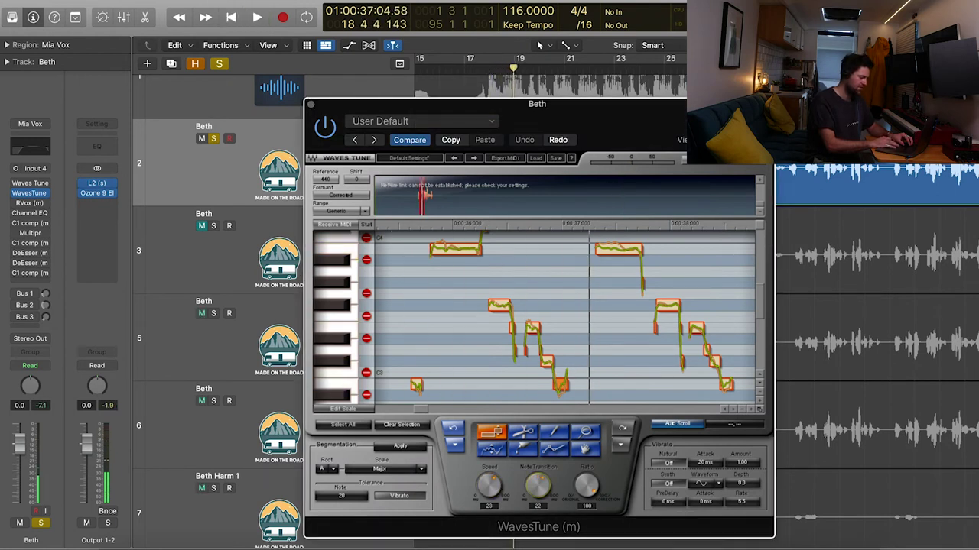
drag(538, 485, 538, 502)
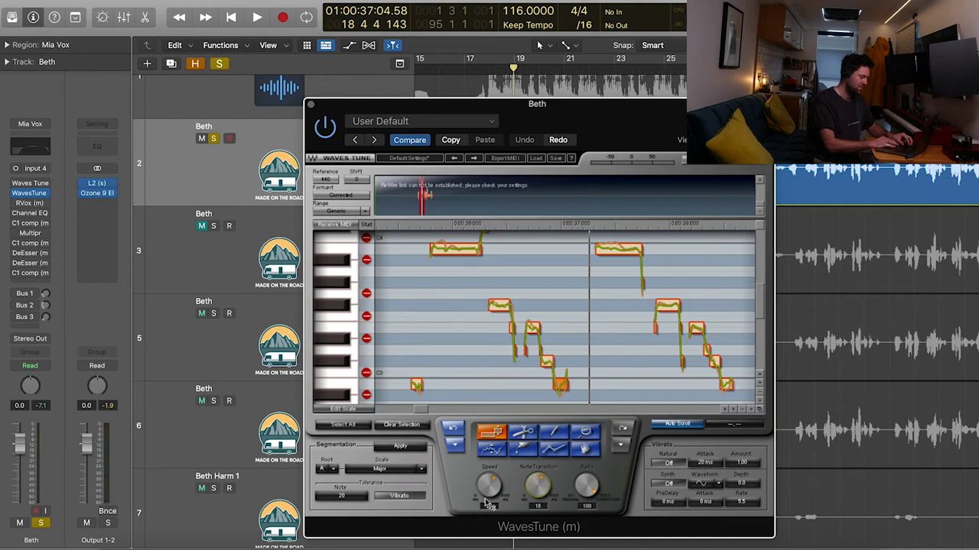
Set the highest of the three descending notes to speed 4 and replay the phrase from bar 18
click(538, 332)
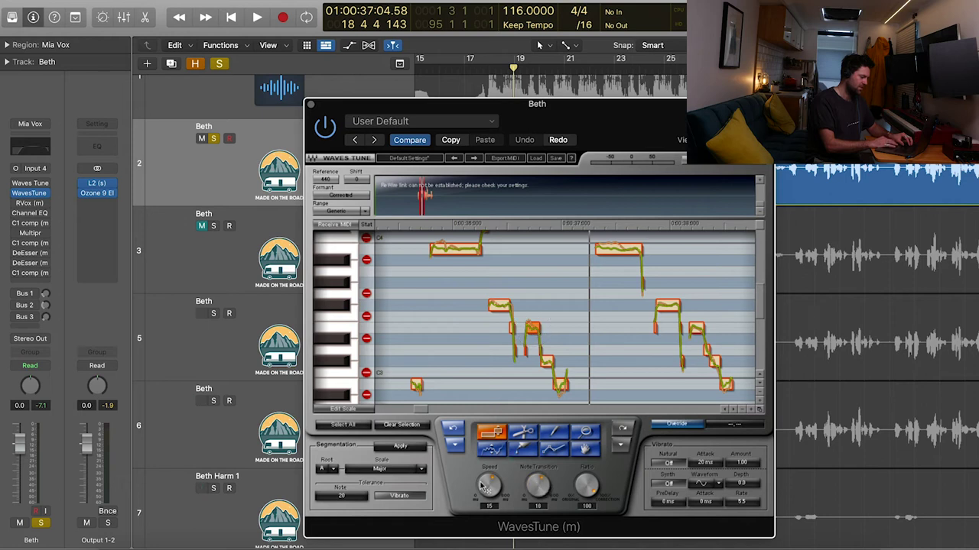
drag(489, 484, 489, 495)
double_click(487, 72)
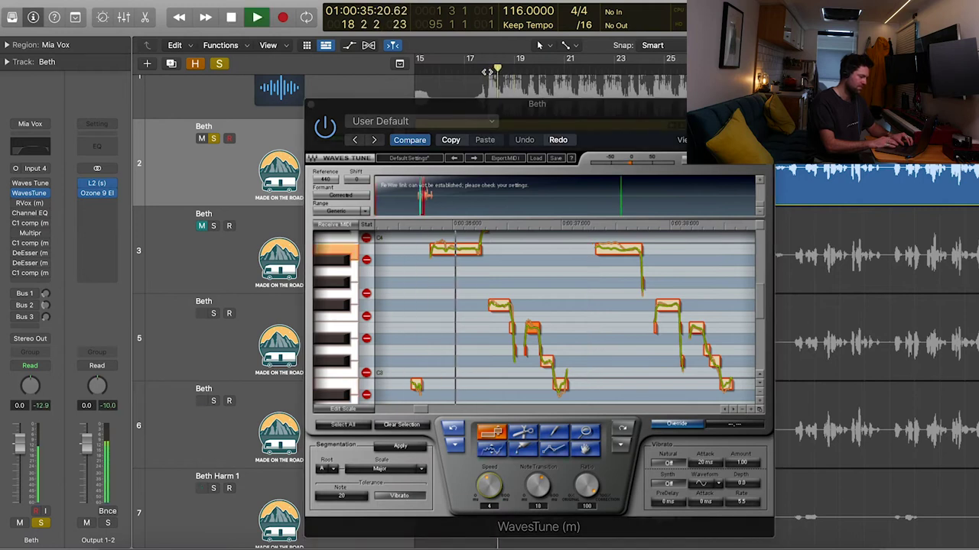
key(space)
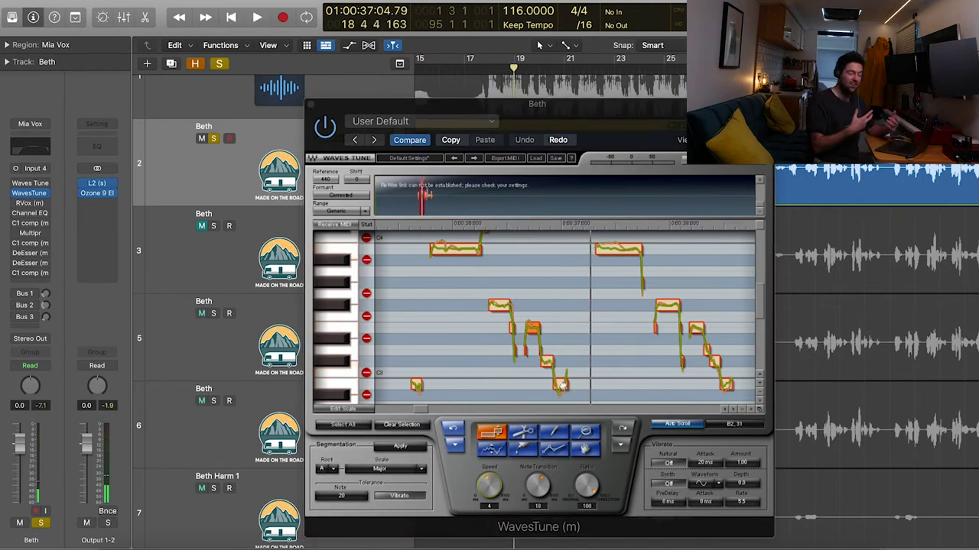
Turn off solo on the lead vocal and re-enable its bypassed inserts and sends
click(491, 69)
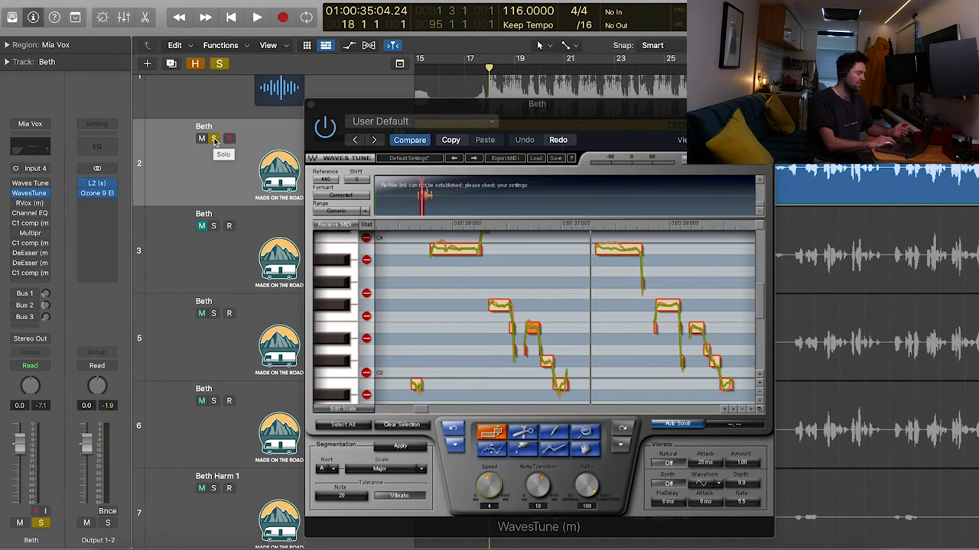
click(214, 139)
click(494, 70)
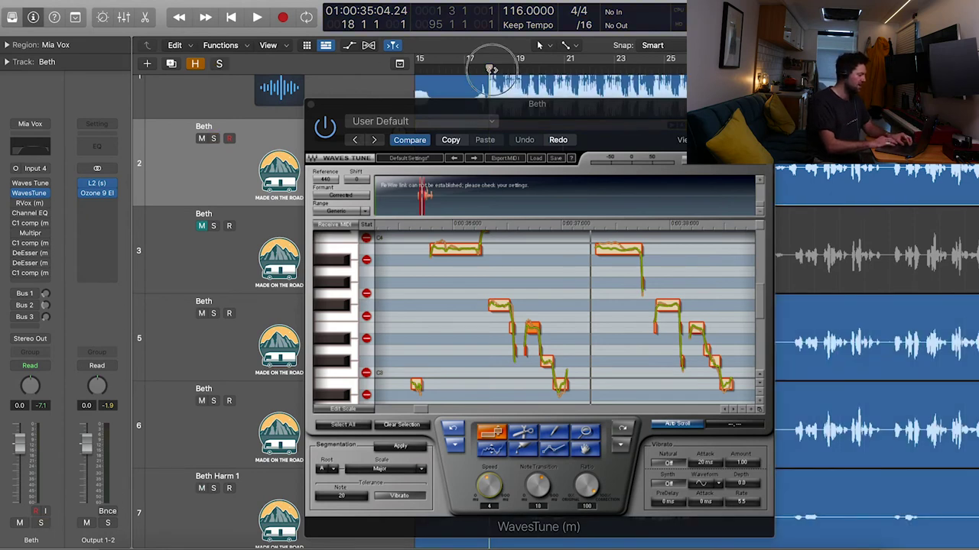
drag(19, 203, 20, 324)
Play the full mix from bar 18 to hear the tuned vocal in context
click(486, 70)
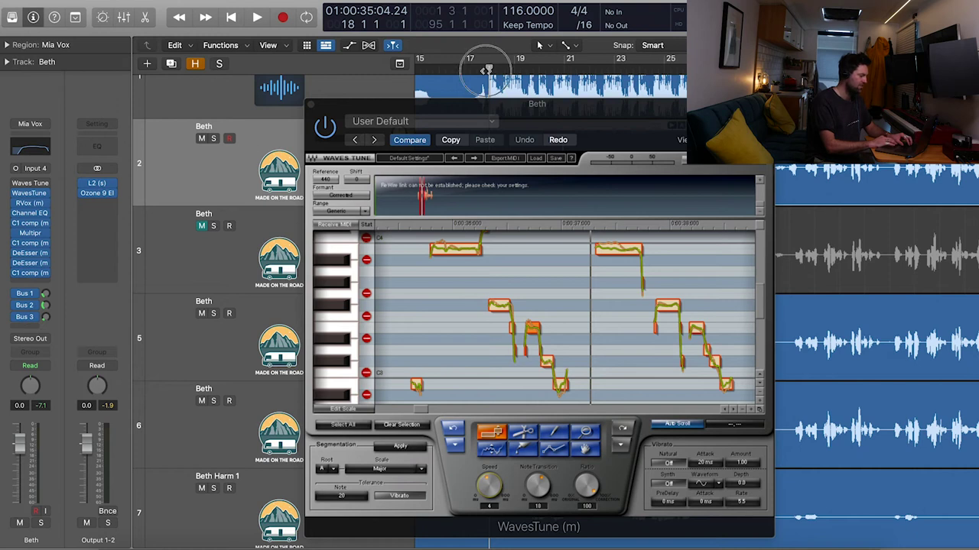
key(space)
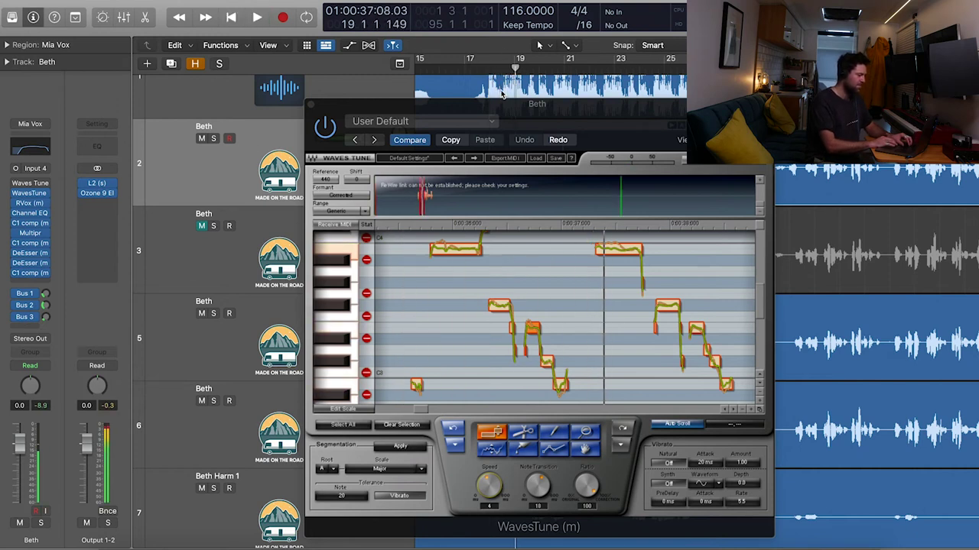
key(space)
Uncover the track controls, raise the lead vocal's level to 4.3 dB, and replay the mix from bar 18
click(387, 111)
drag(387, 111, 478, 110)
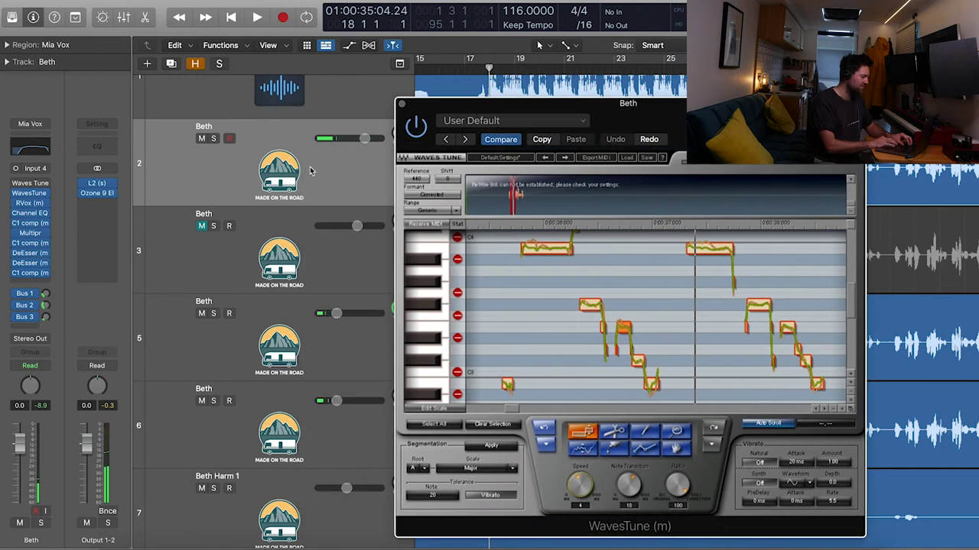
click(24, 305)
click(467, 69)
key(space)
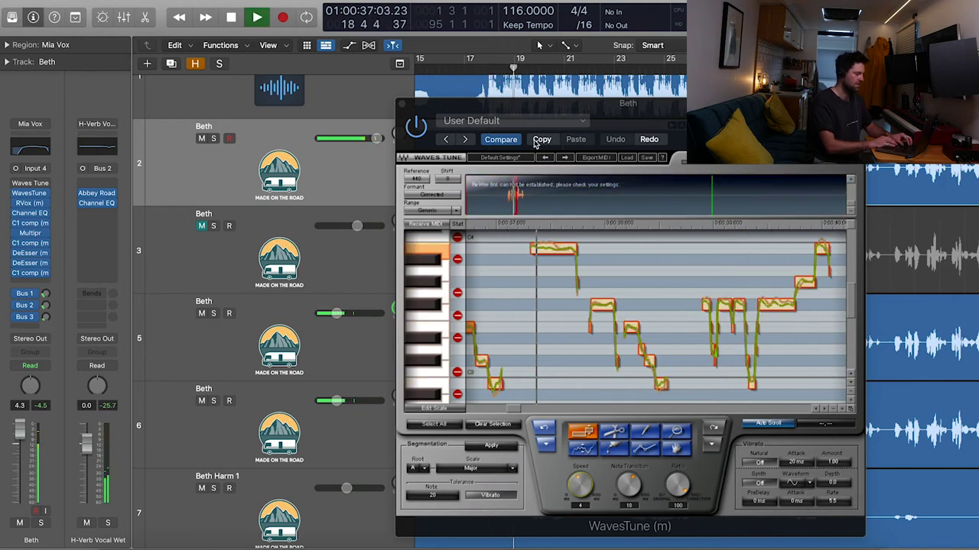
key(space)
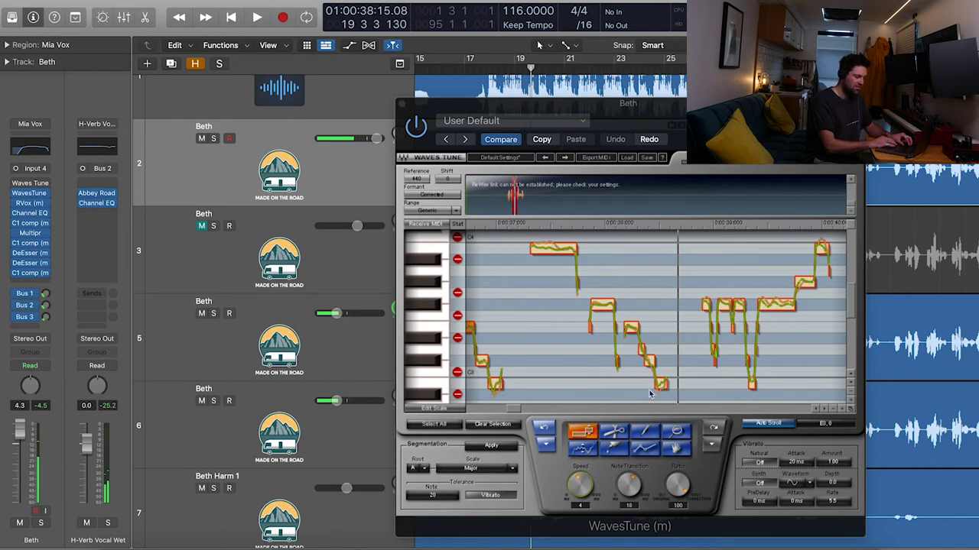
Close WavesTune, return the playhead to bar 18, then reopen the plug-in with its note display zoomed out in time and pitch
click(403, 109)
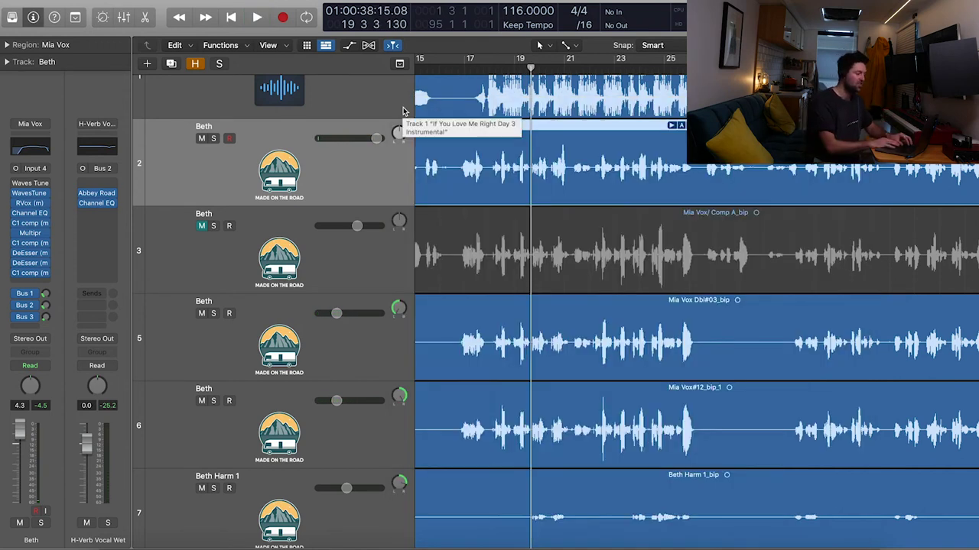
click(490, 68)
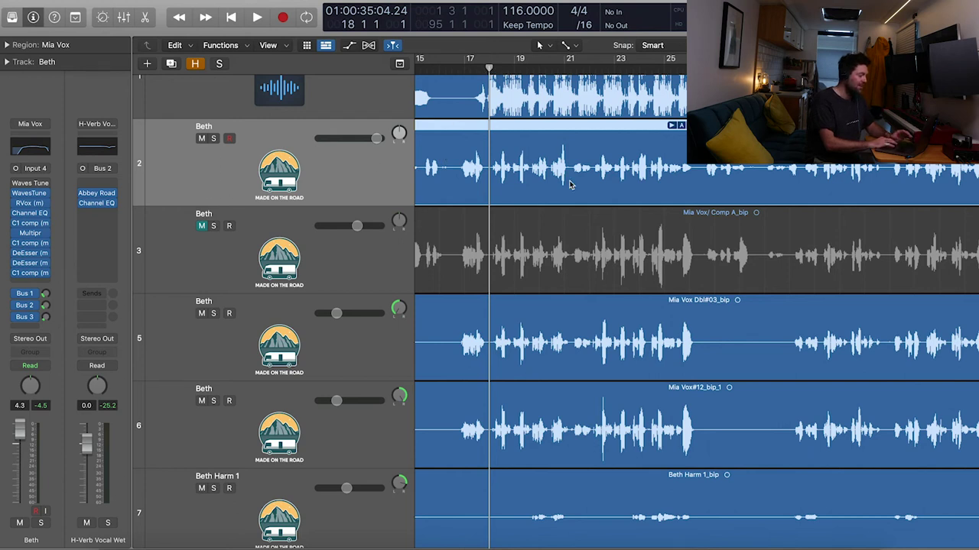
click(31, 194)
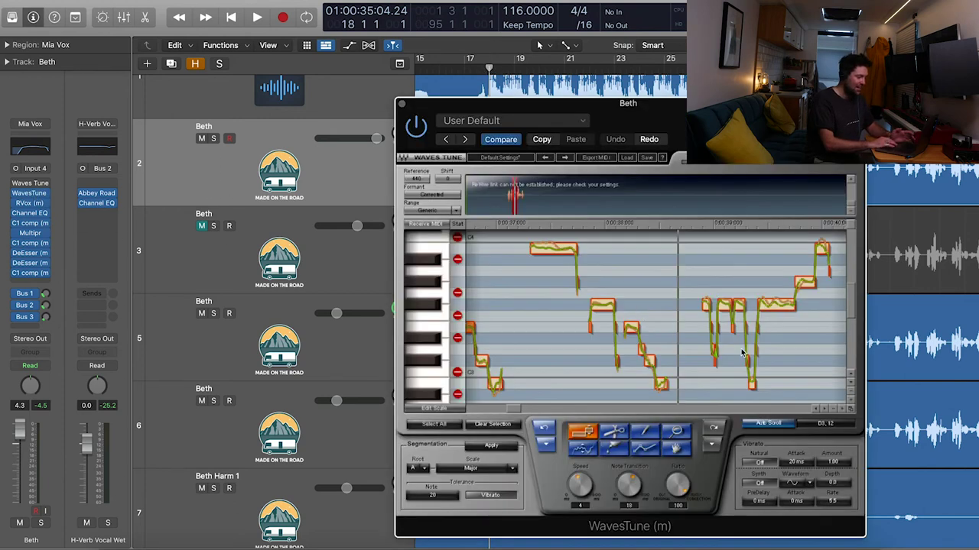
click(832, 410)
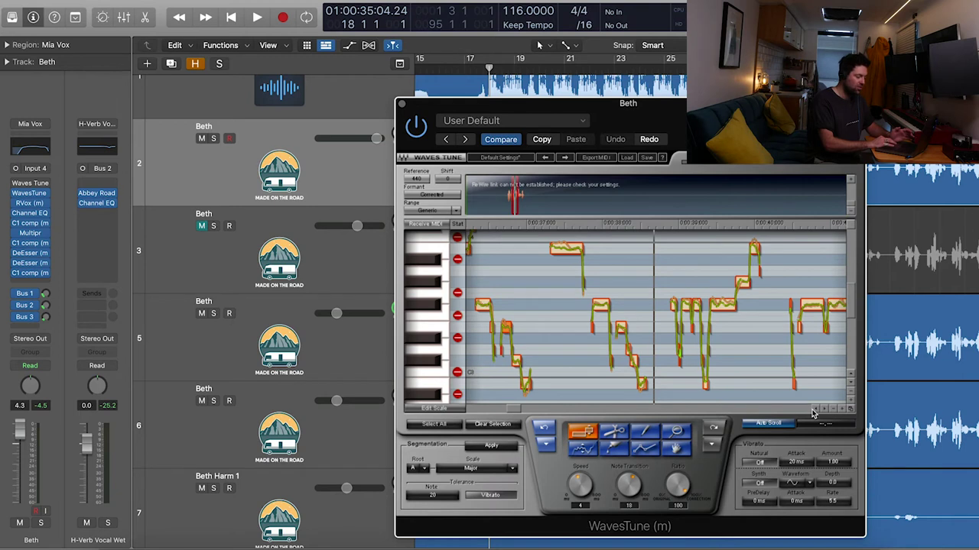
click(850, 375)
click(850, 390)
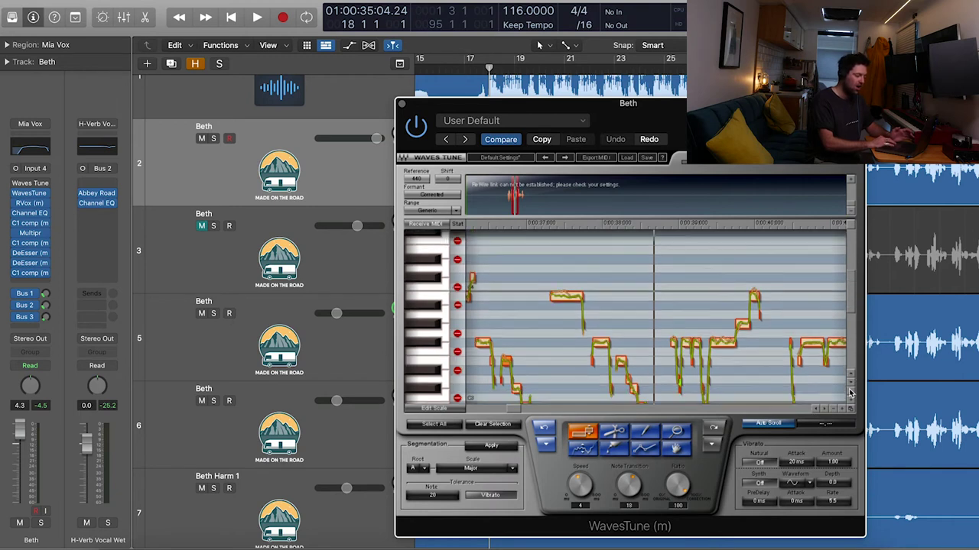
click(850, 391)
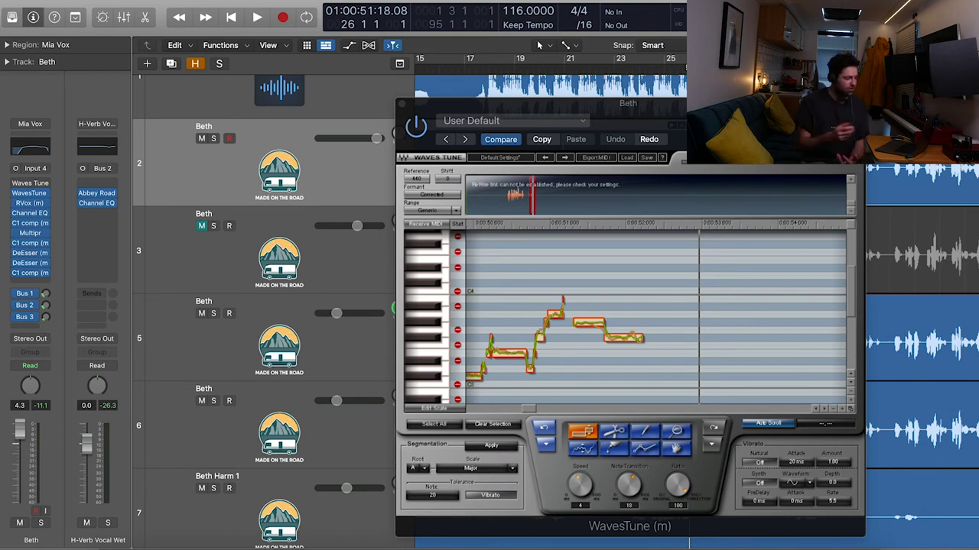
Clear the detected notes of the phrase around bars 25 and 26 and rescan it from bar 25
drag(652, 380, 462, 283)
click(482, 427)
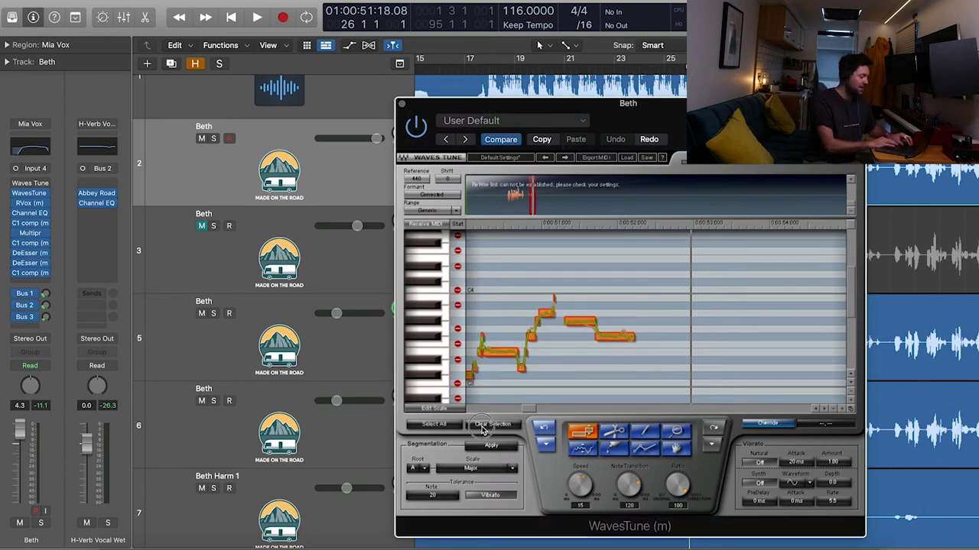
click(665, 68)
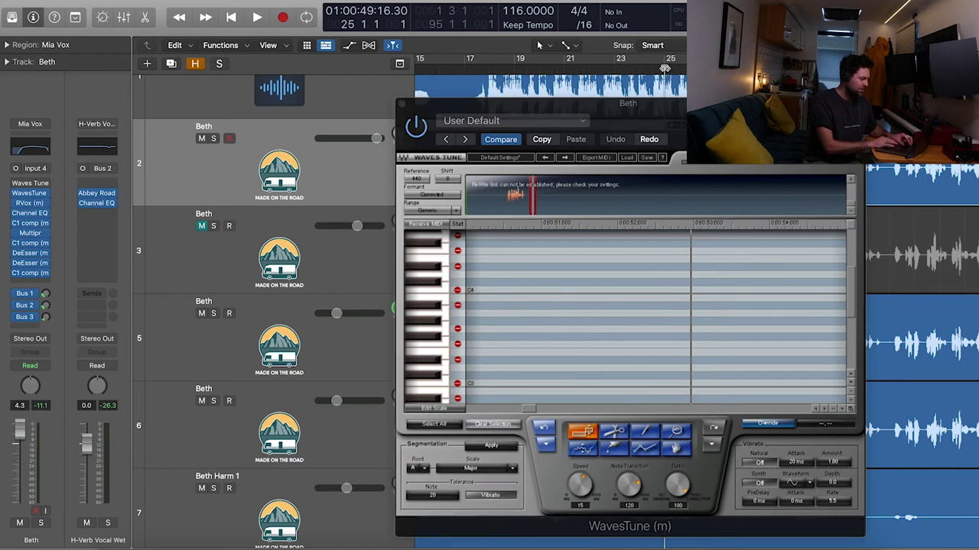
key(space)
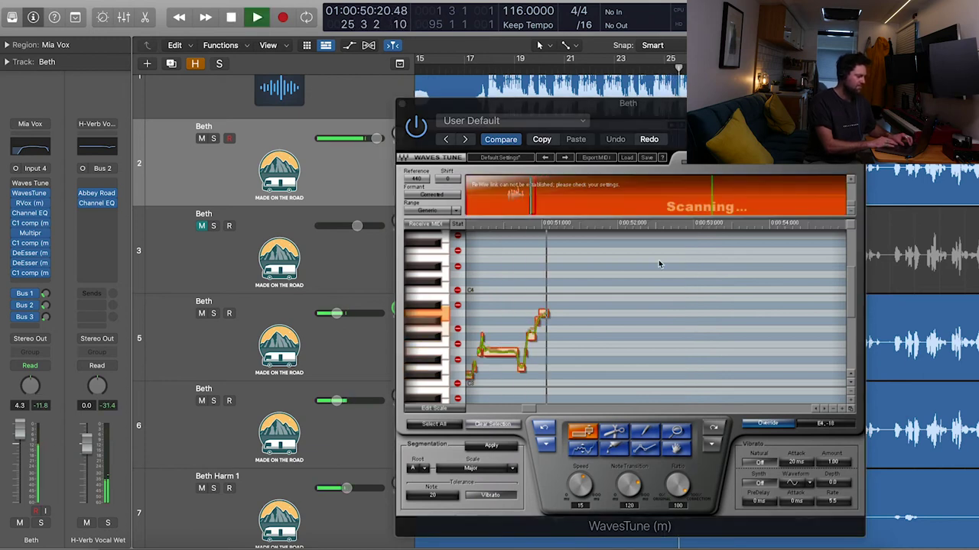
key(space)
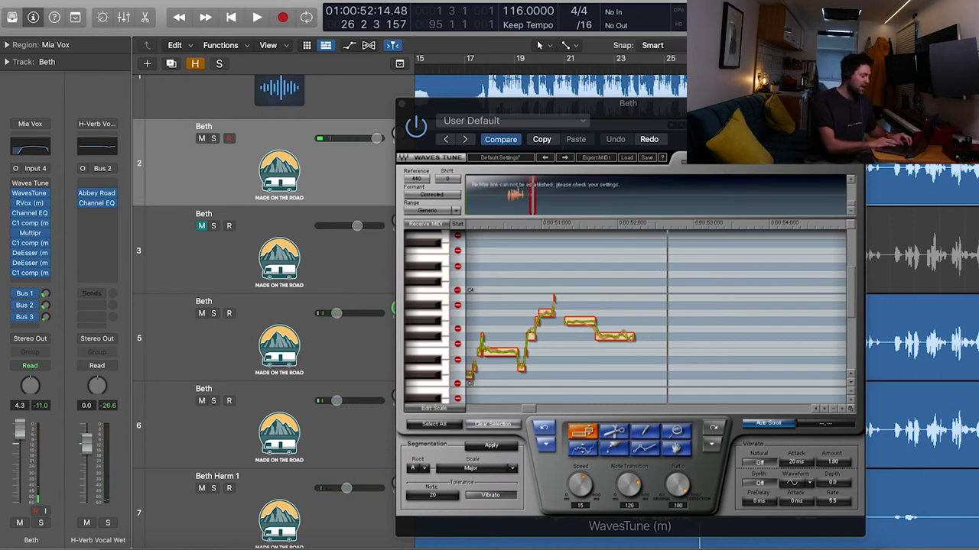
Replay the rescanned phrase from bar 25 to judge its final two notes
click(664, 67)
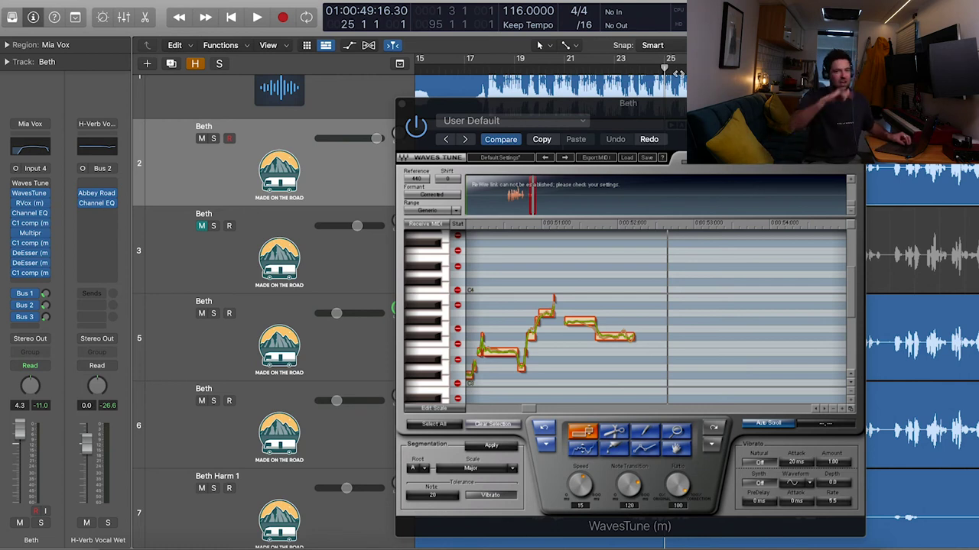
key(space)
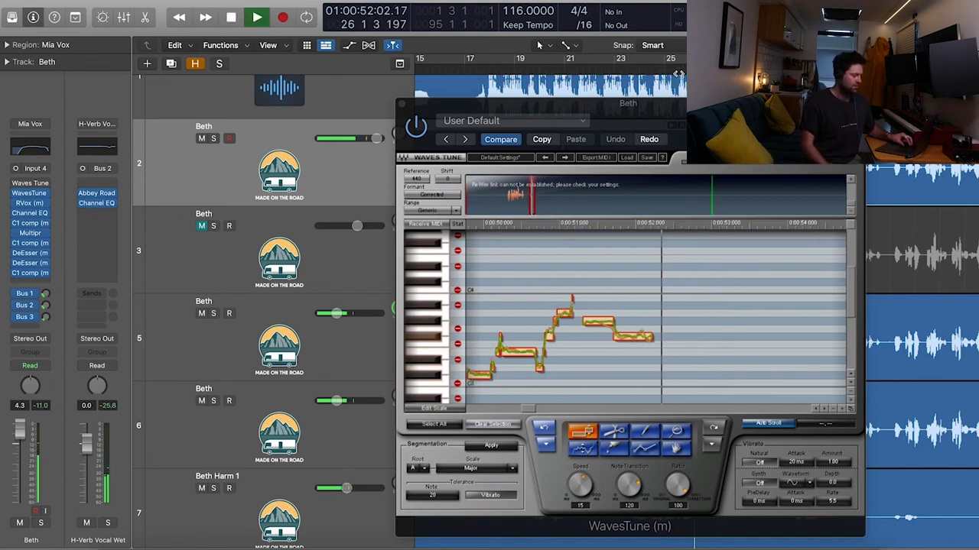
key(space)
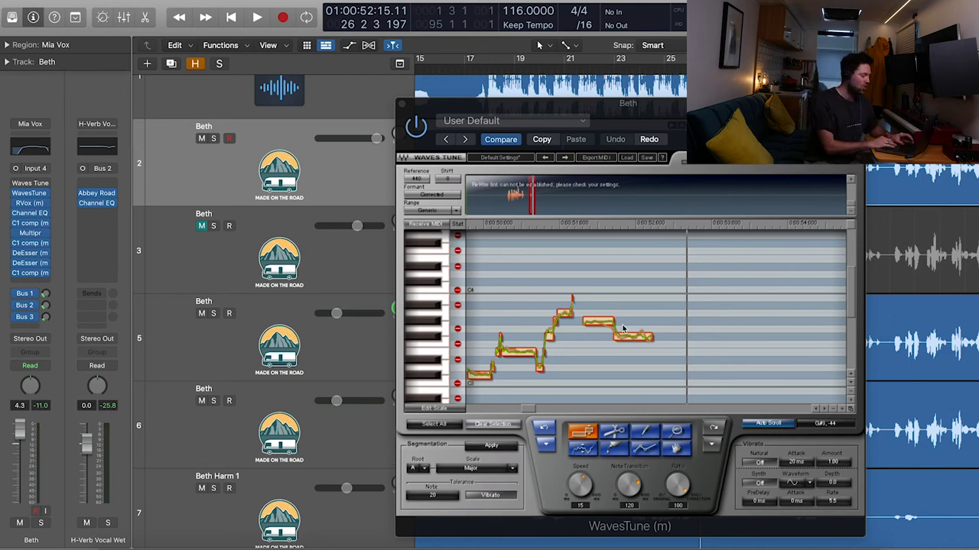
Select the phrase's last two notes and set their speed to 2 and note transition to 32
drag(653, 385, 593, 308)
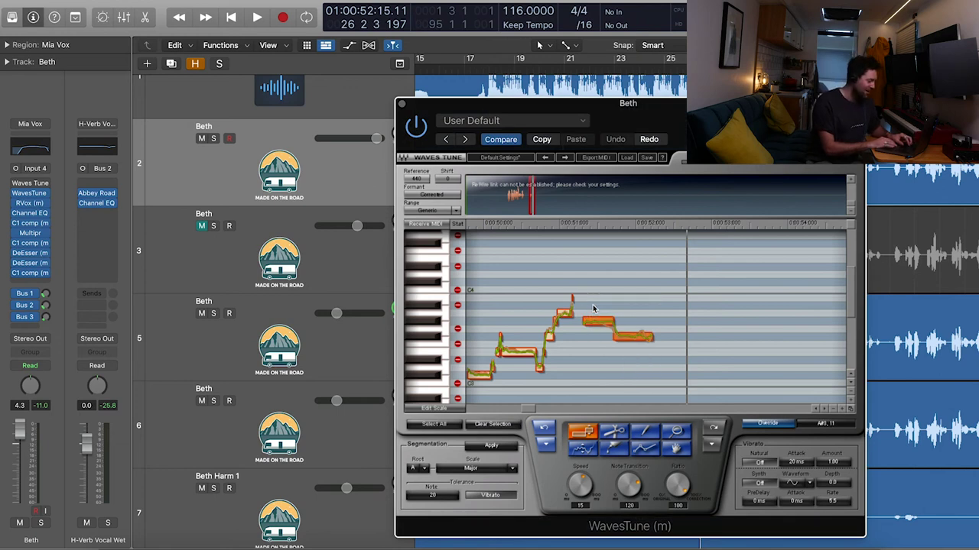
click(627, 349)
drag(654, 368, 600, 307)
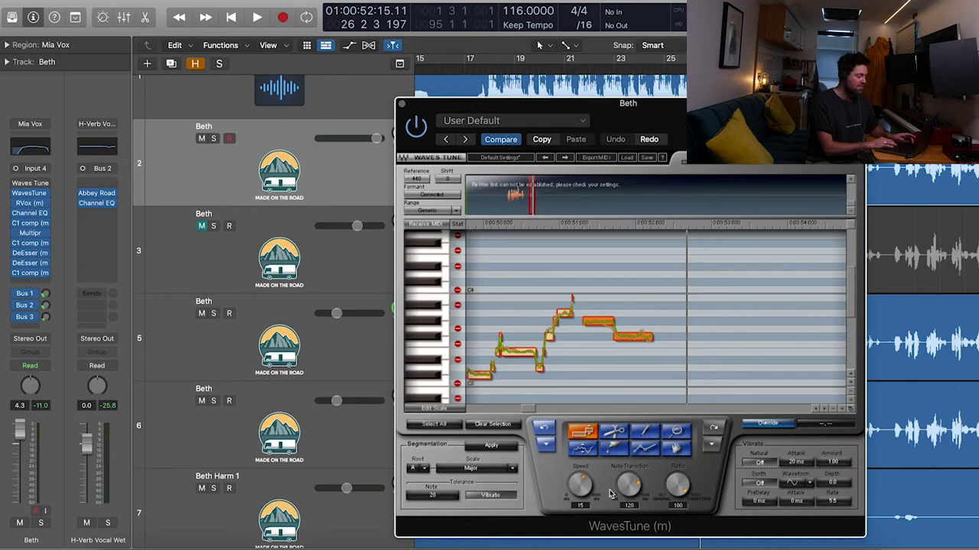
drag(581, 483, 628, 466)
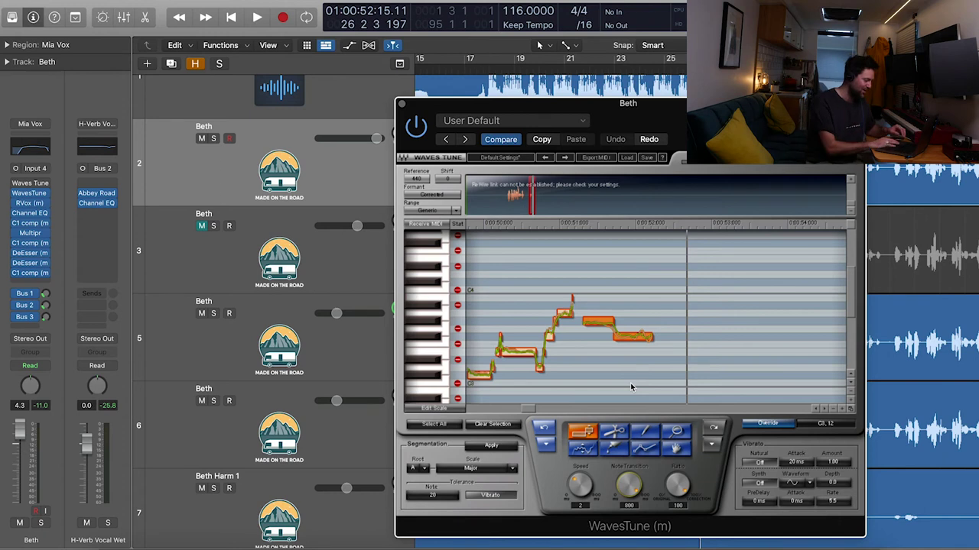
drag(629, 484, 628, 520)
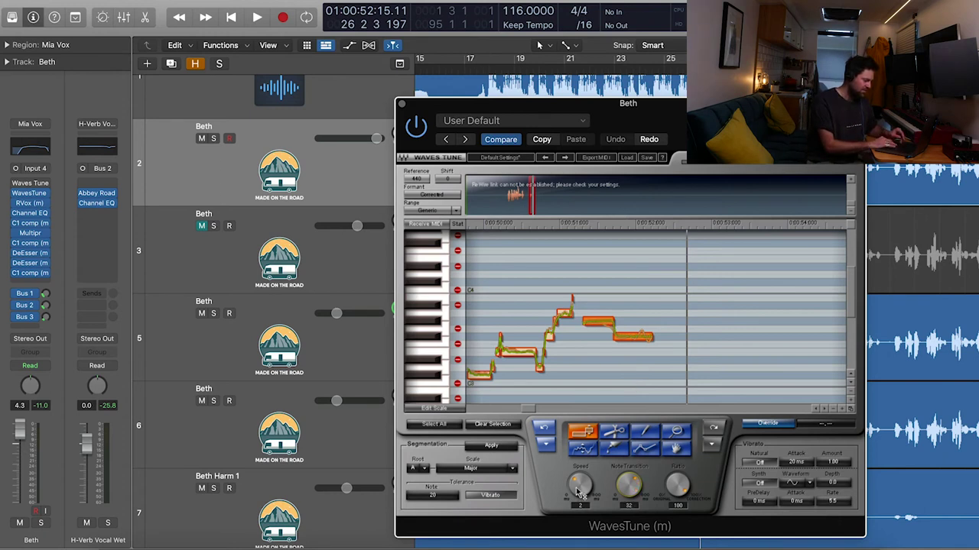
Set the last two notes' speed to 800 and note transition to 137, and replay the phrase from bar 25
drag(579, 490, 579, 455)
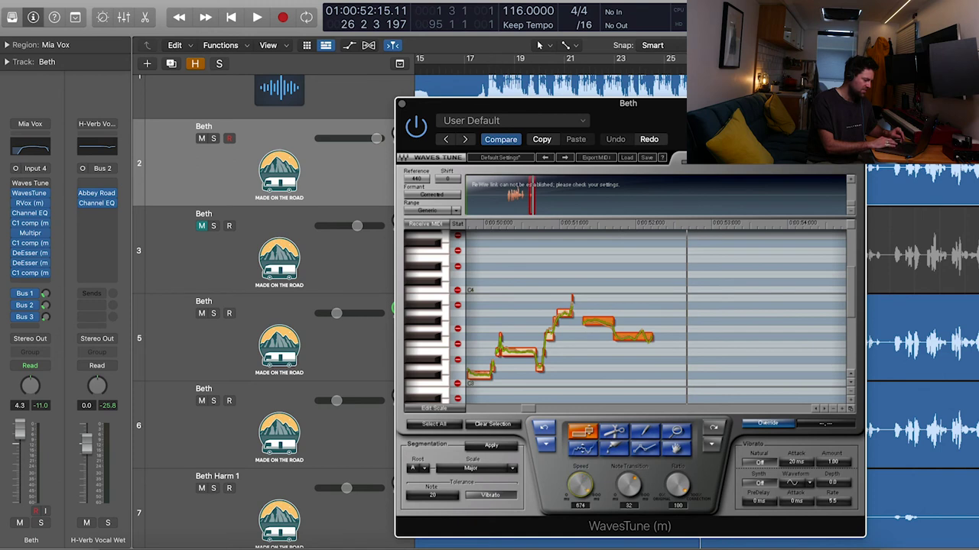
drag(630, 501, 630, 518)
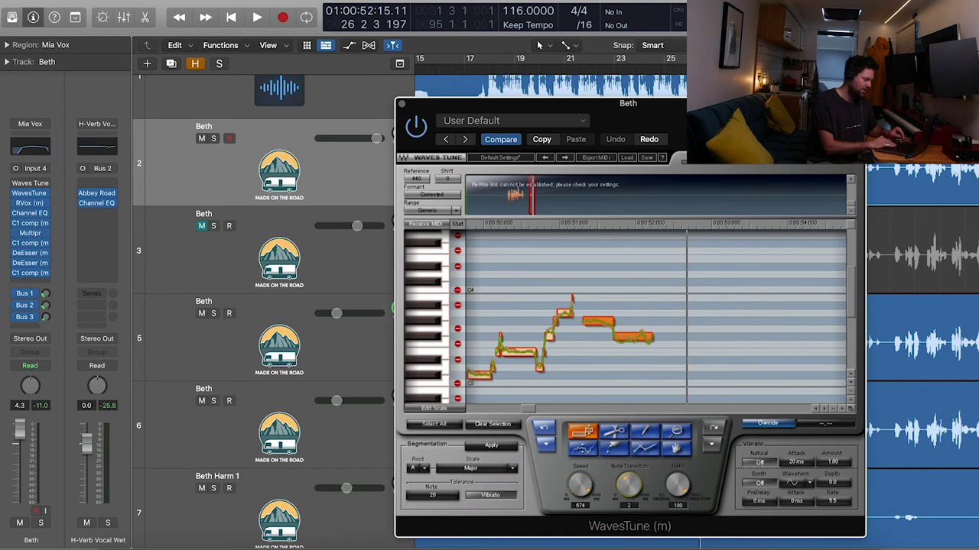
drag(578, 484, 628, 471)
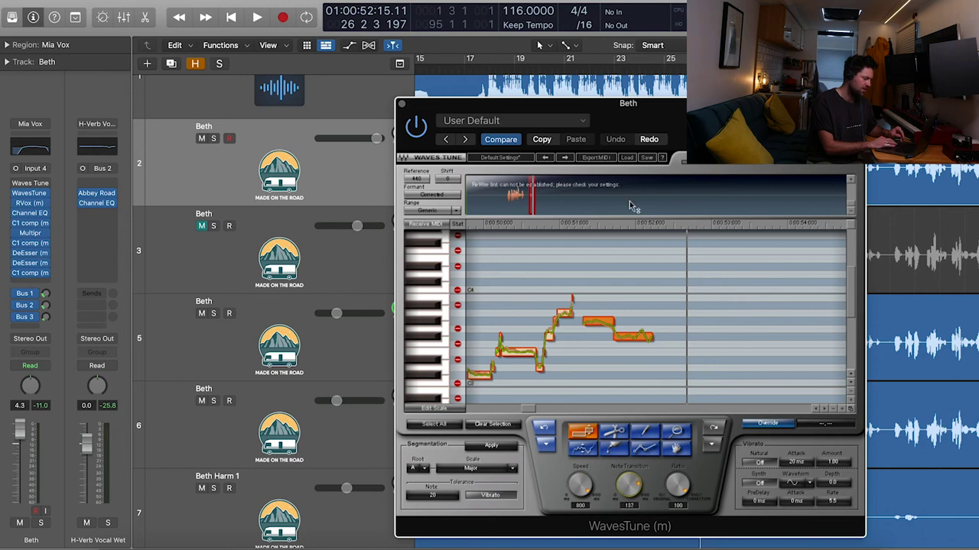
double_click(664, 71)
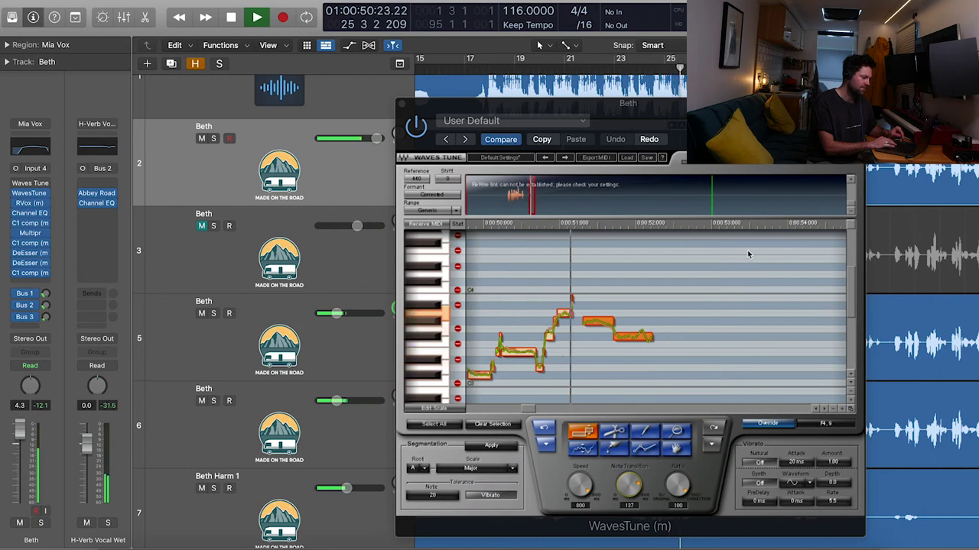
key(space)
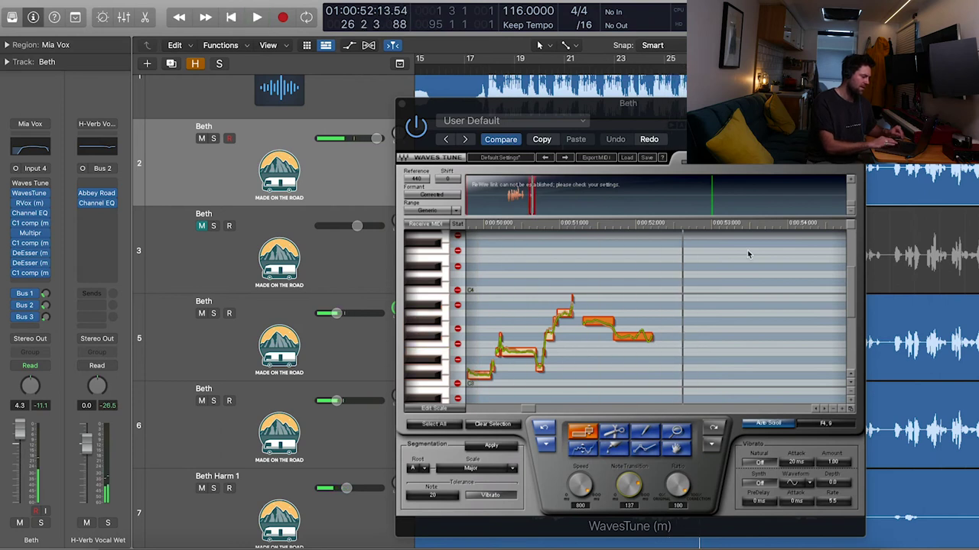
Raise the last two notes' note transition to 225 while keeping their speed at 800
drag(633, 485, 628, 210)
drag(577, 484, 573, 210)
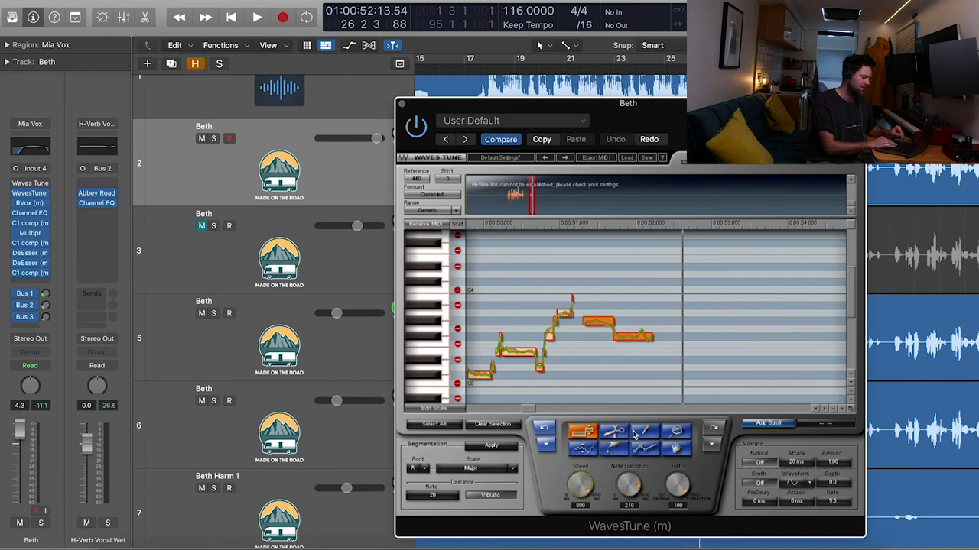
drag(630, 490, 630, 205)
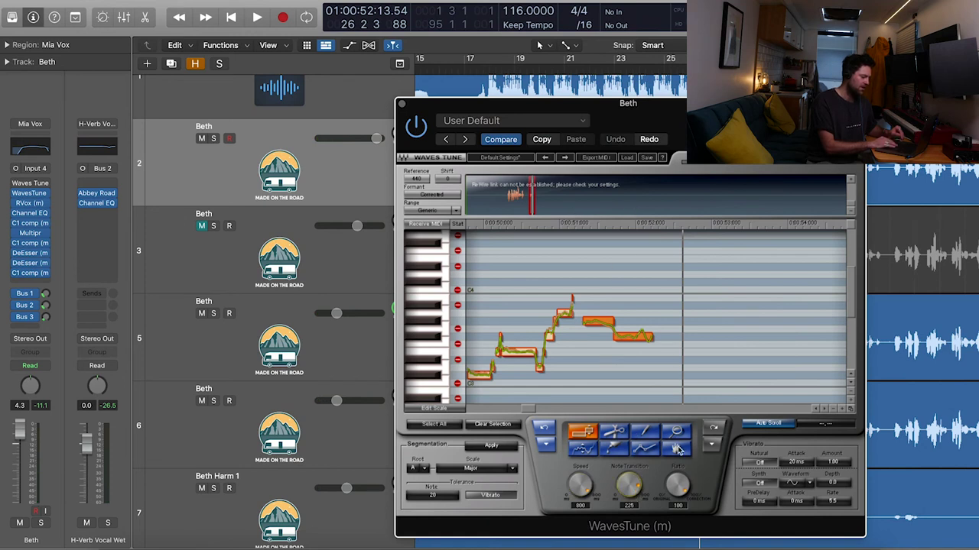
Set the last two notes' ratio to 24, replay the phrase from bar 25, and set the ratio to 50
drag(678, 483, 677, 535)
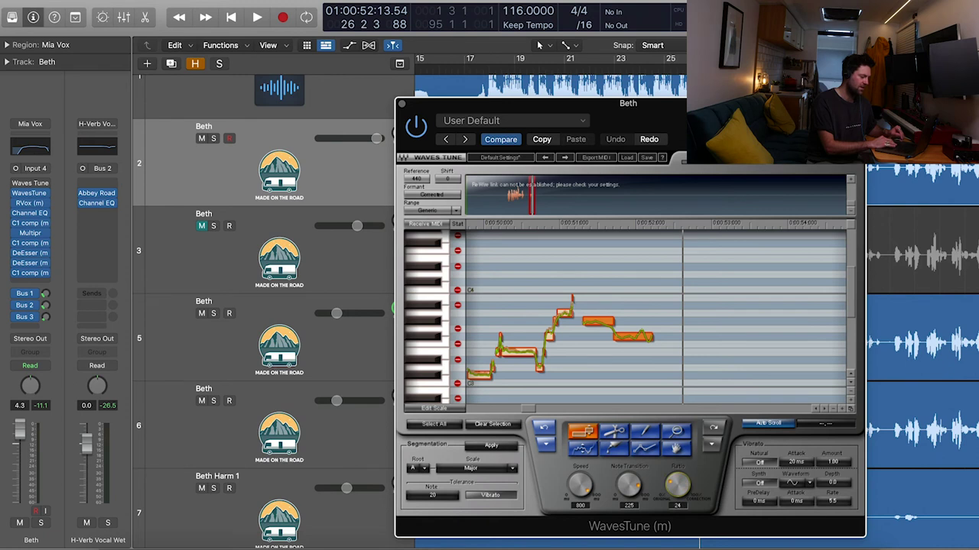
double_click(664, 66)
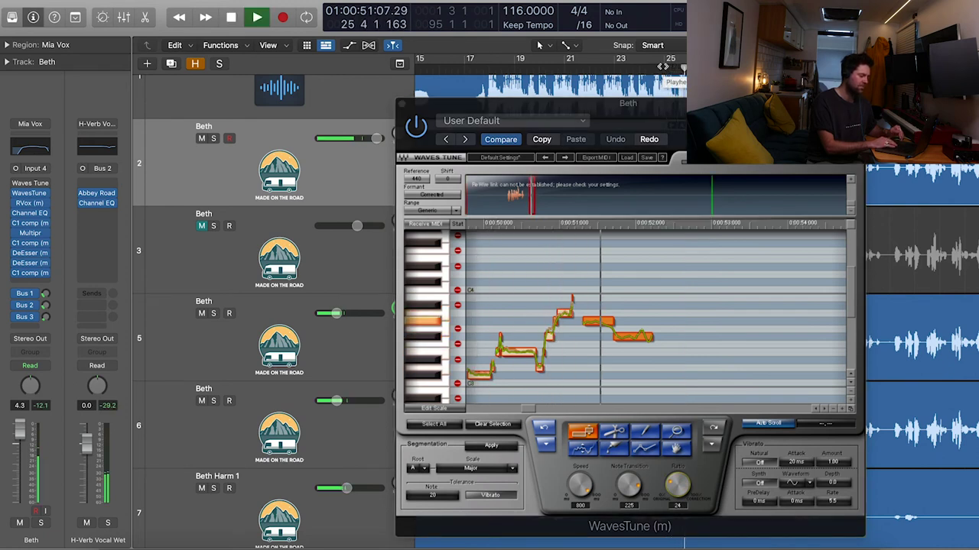
key(space)
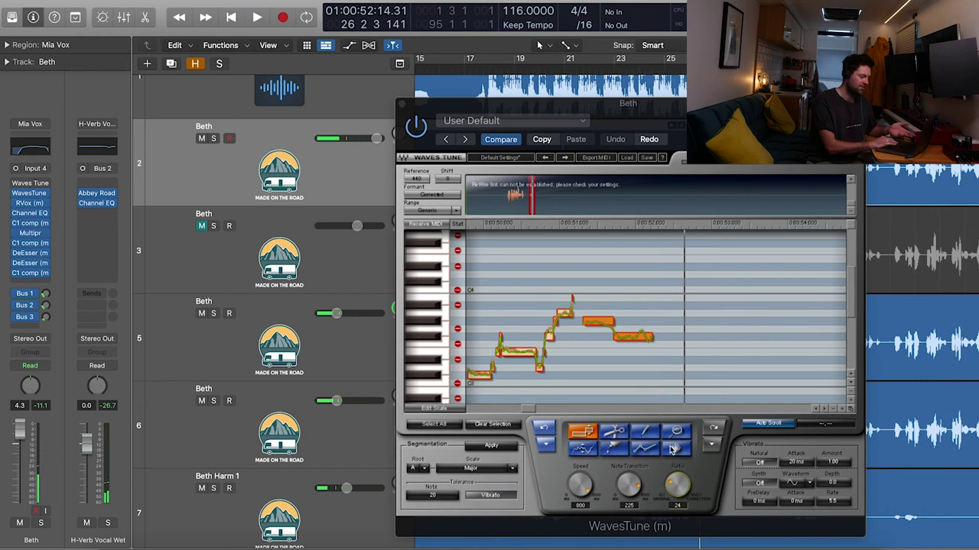
click(682, 487)
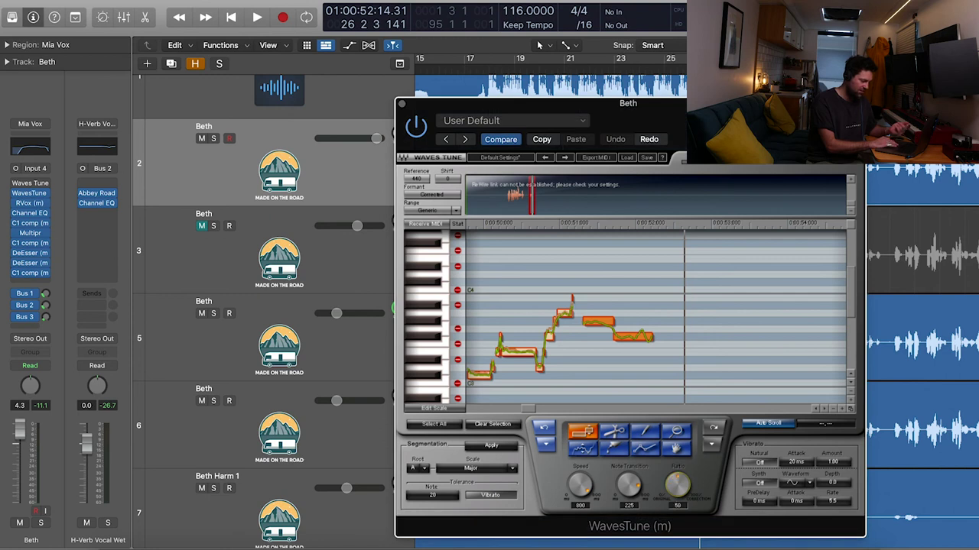
Set the last two notes' ratio to 100, replay the phrase from bar 25, and clear the note selection
drag(681, 487, 681, 474)
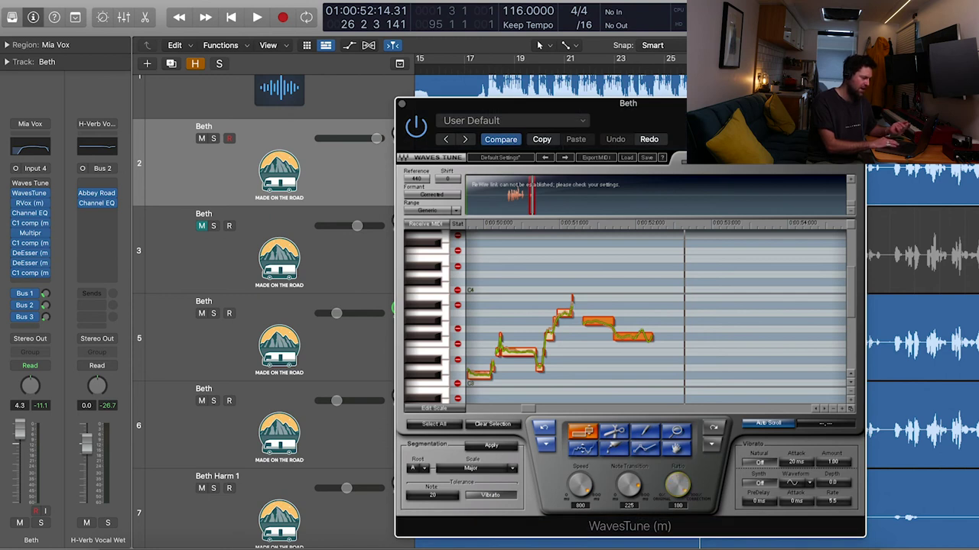
key(space)
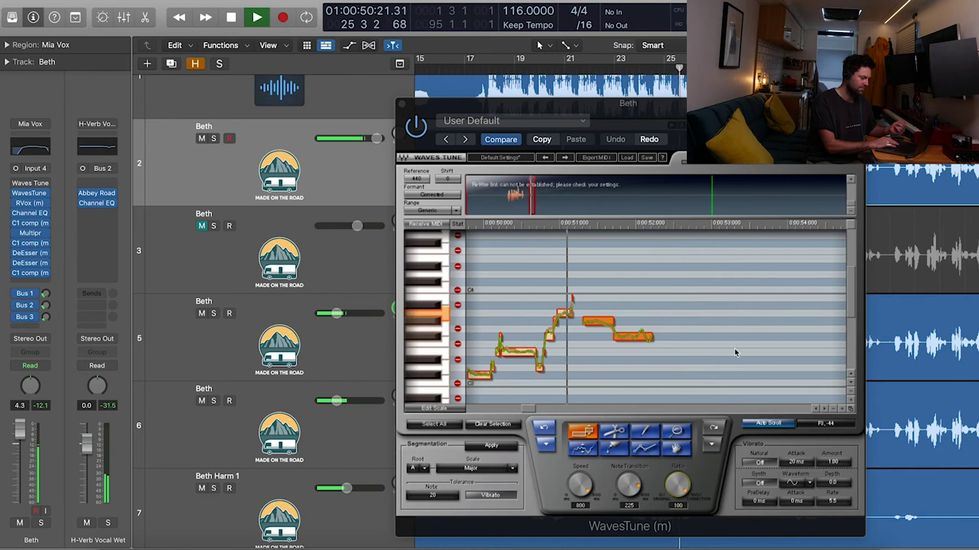
key(space)
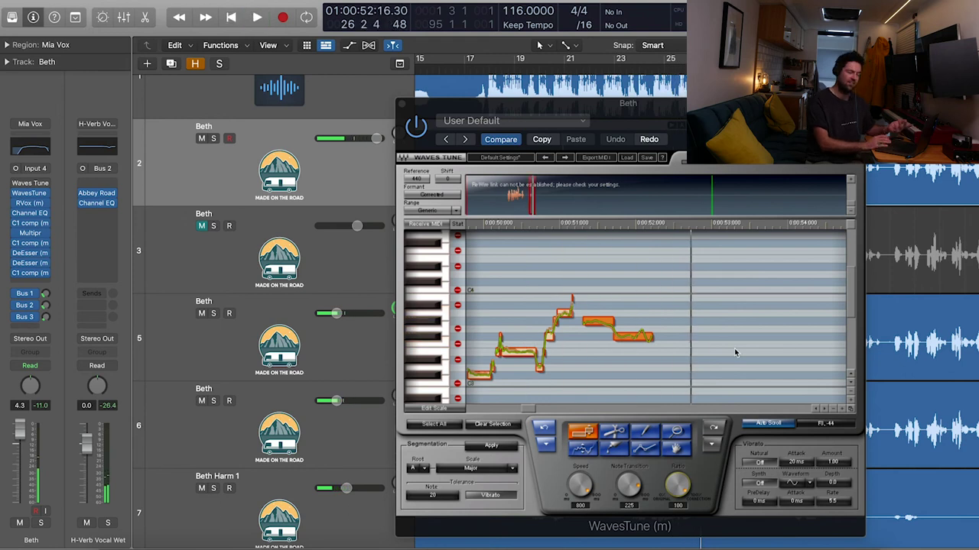
click(734, 353)
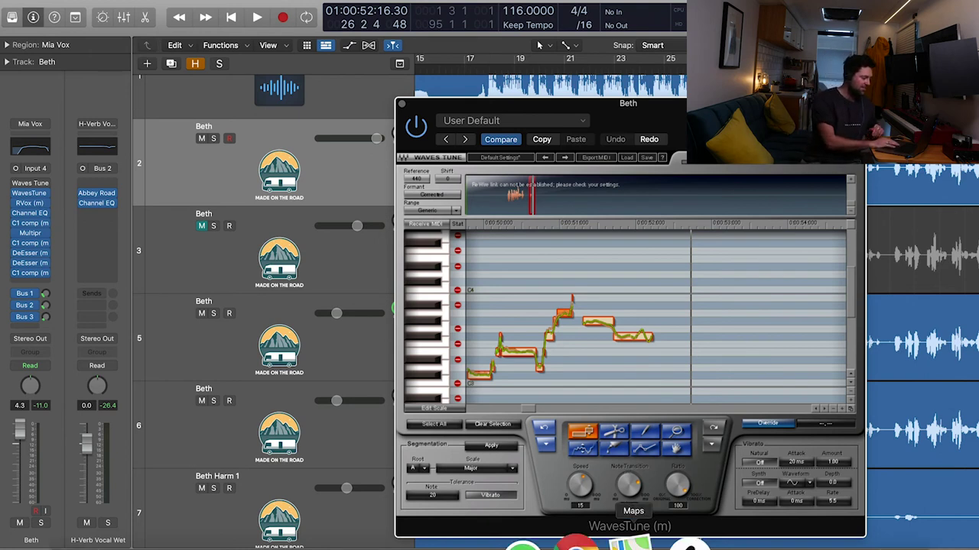
Set the speed and note transition of the note just before the last two to 10, and replay from bar 25
drag(623, 472, 579, 506)
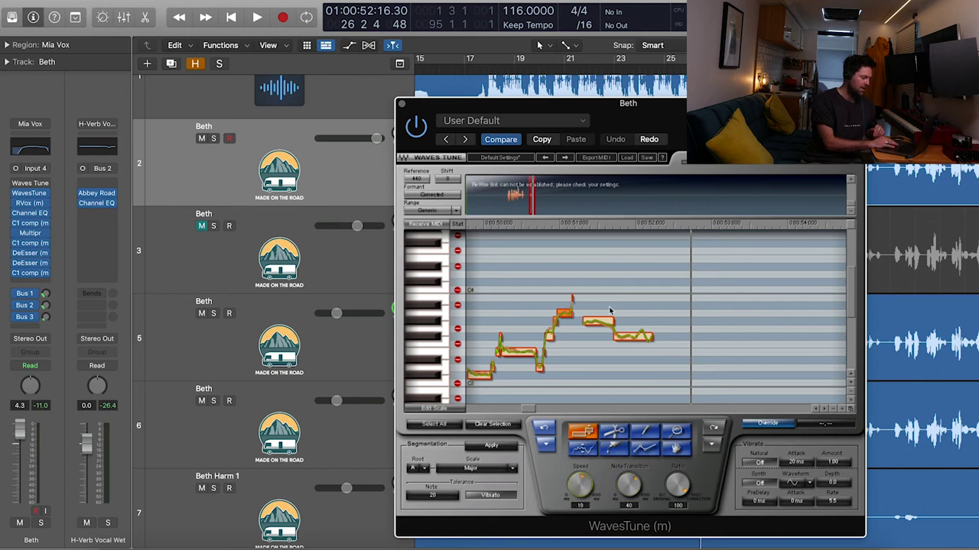
drag(629, 484, 629, 505)
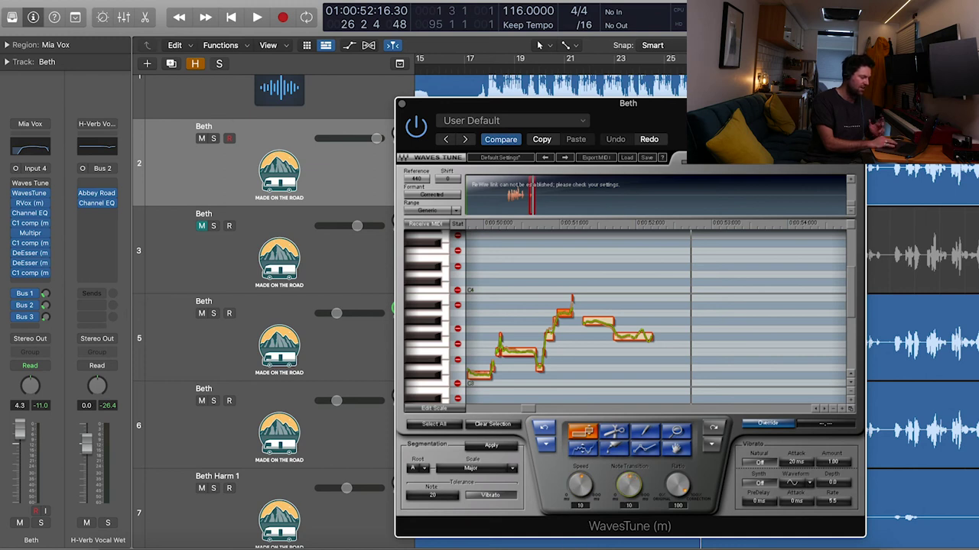
click(665, 69)
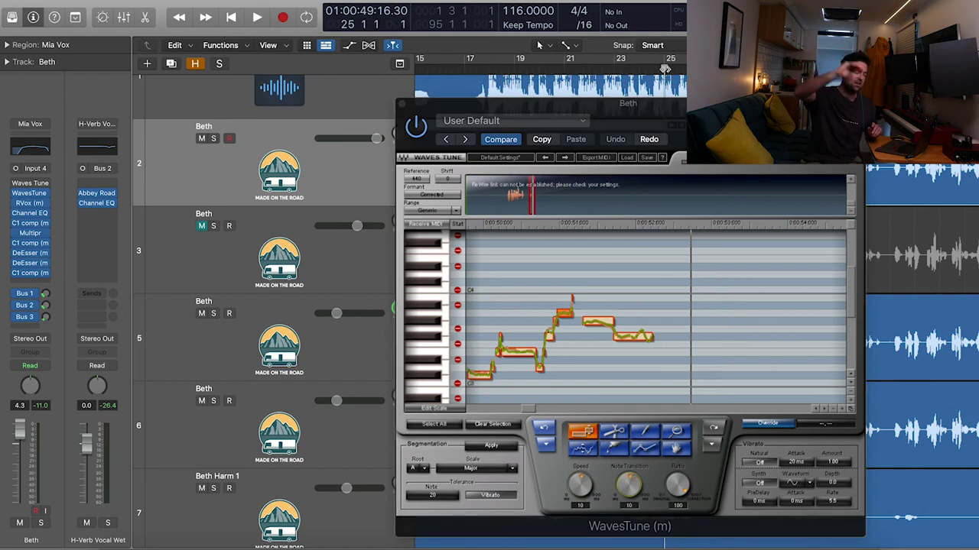
key(space)
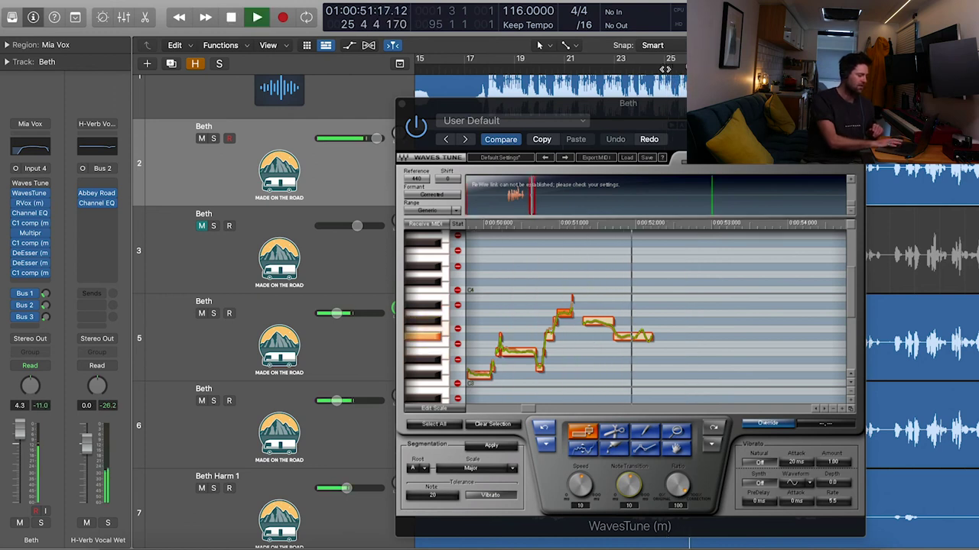
key(space)
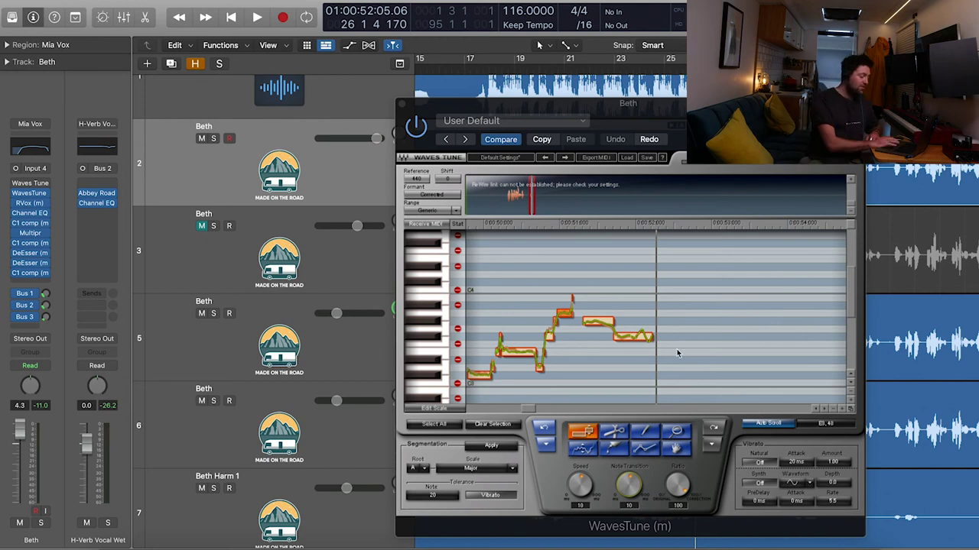
Raise the second-to-last note by about three semitones, set the last note's note transition to 44, and replay from bar 25
drag(597, 323, 598, 302)
drag(633, 486, 637, 527)
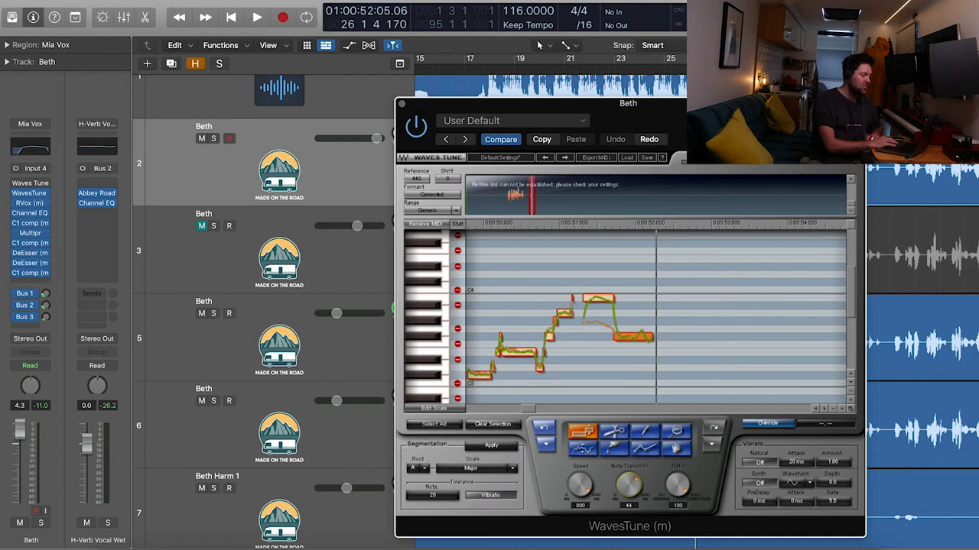
click(666, 68)
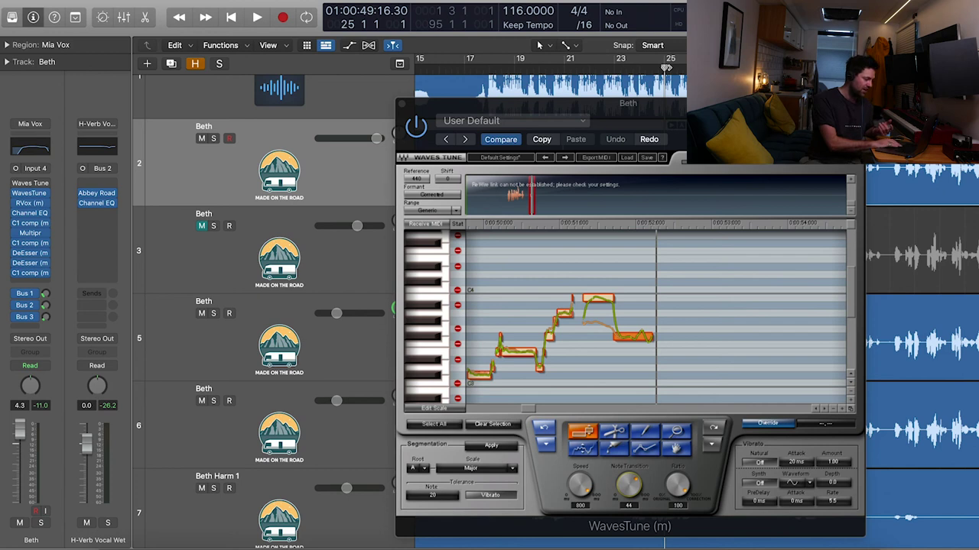
key(space)
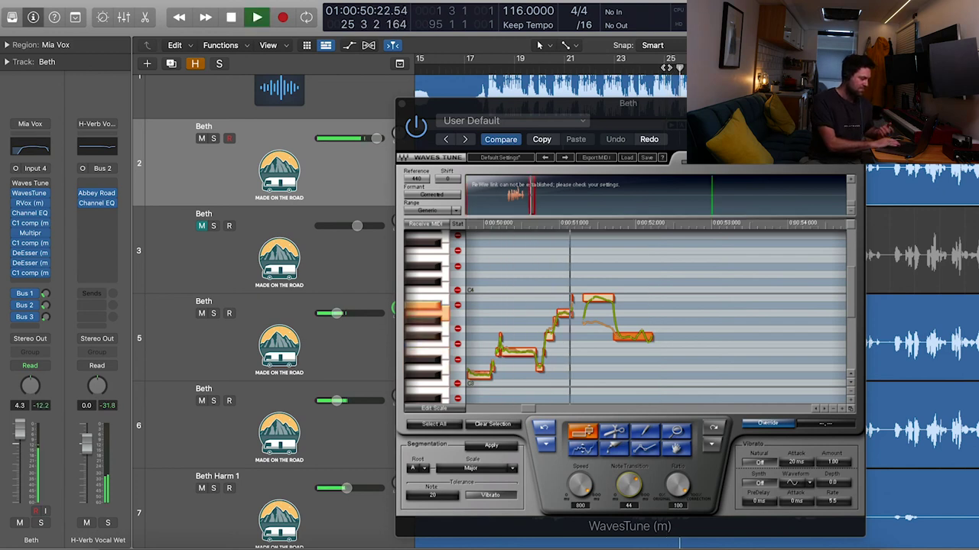
key(space)
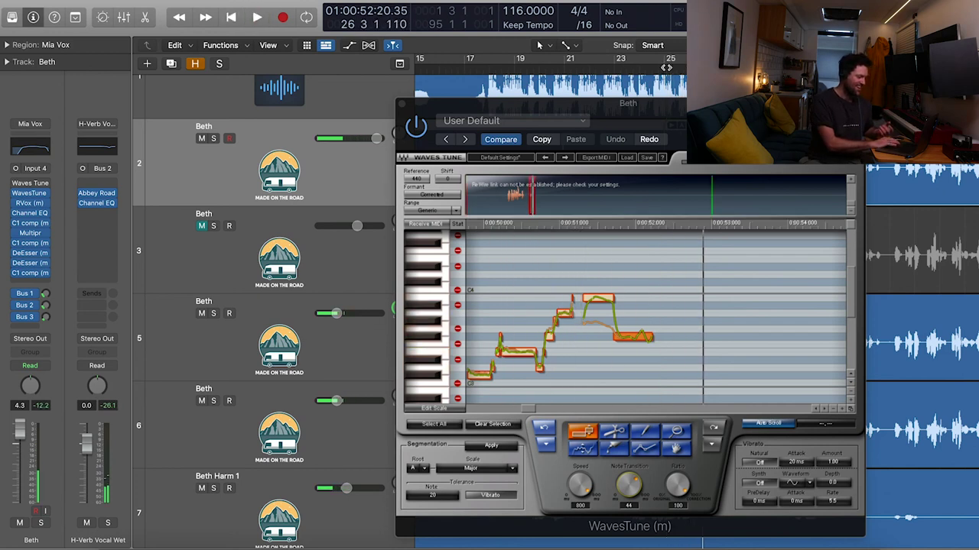
Set the last note's note transition to 80 and speed to 9, replaying the phrase from bar 25
drag(636, 485, 631, 210)
key(space)
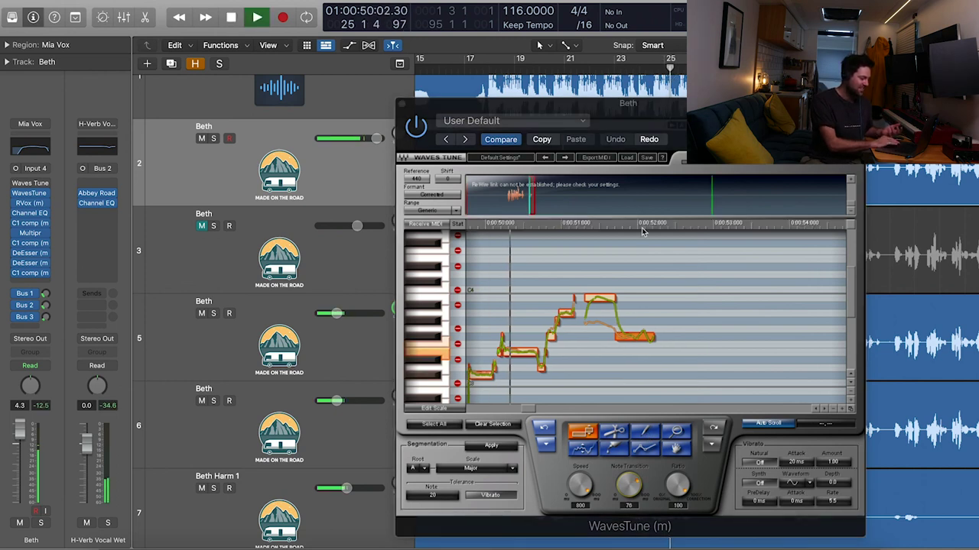
drag(628, 483, 628, 460)
key(space)
drag(580, 485, 580, 540)
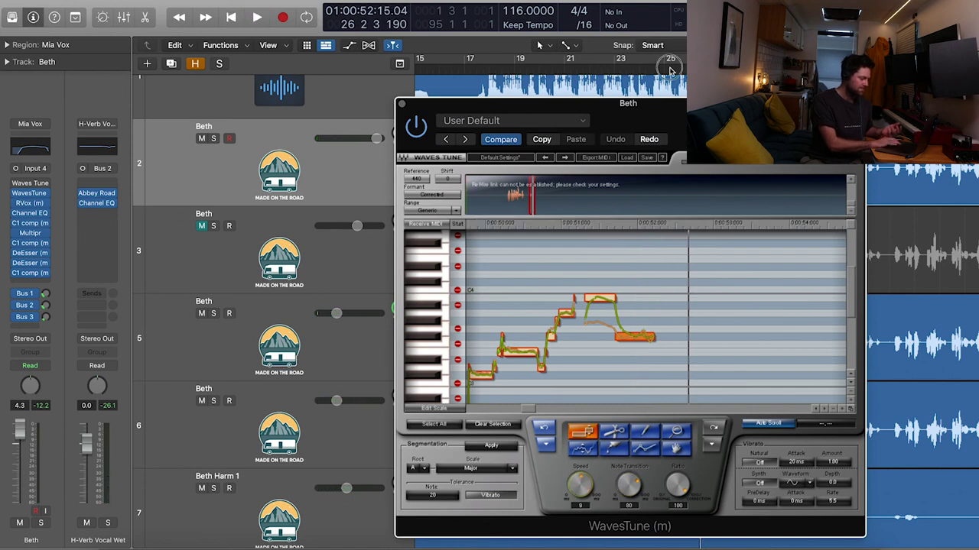
key(space)
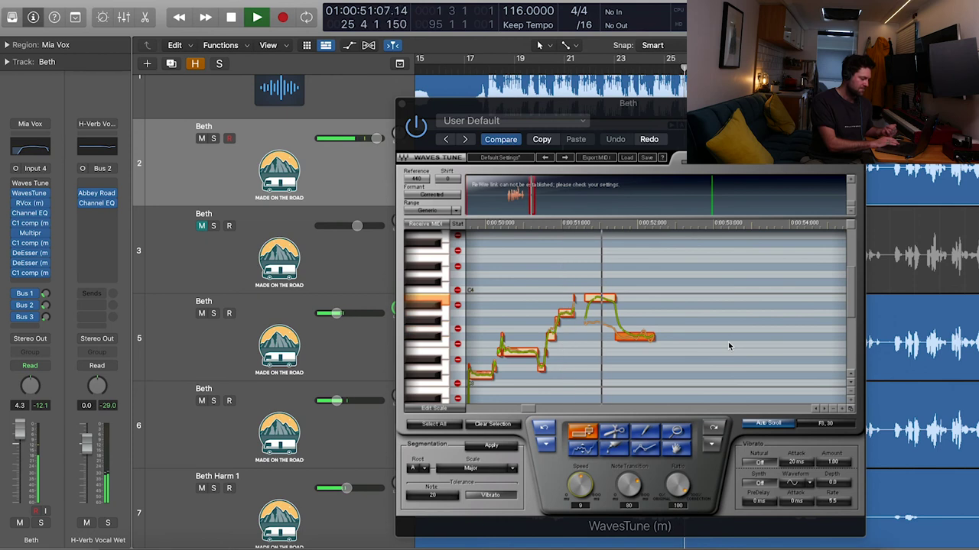
key(space)
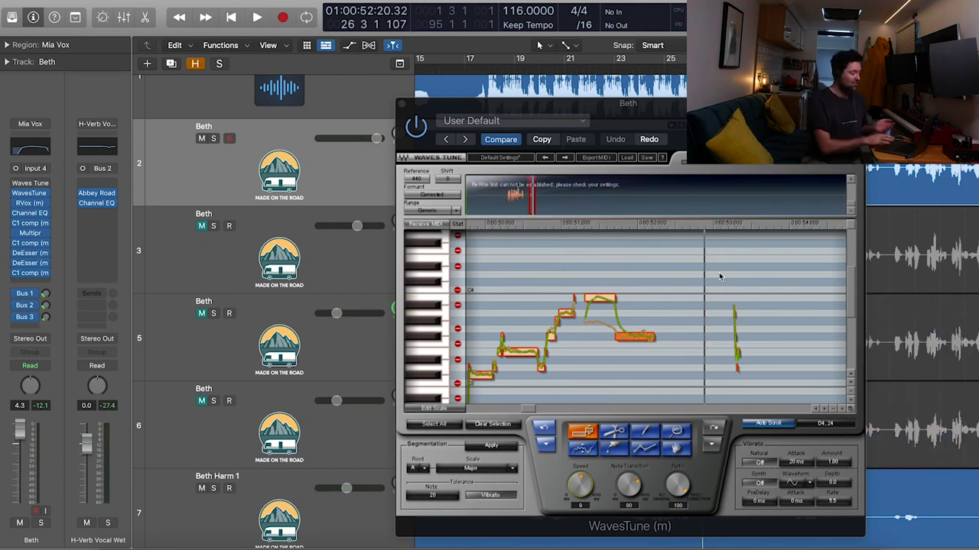
Move the second-to-last note back down about three semitones and set the short note near 0:50 to note transition 120
drag(607, 299, 605, 329)
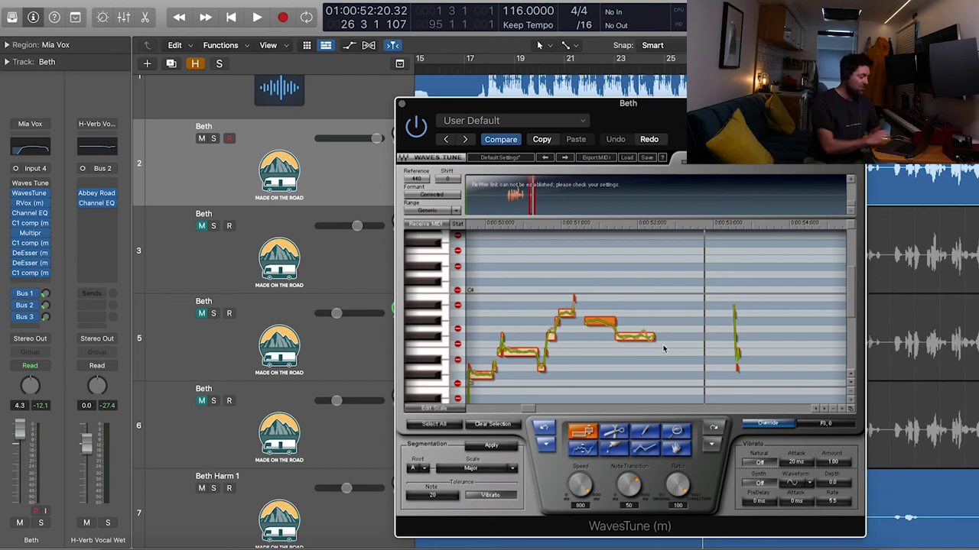
click(500, 348)
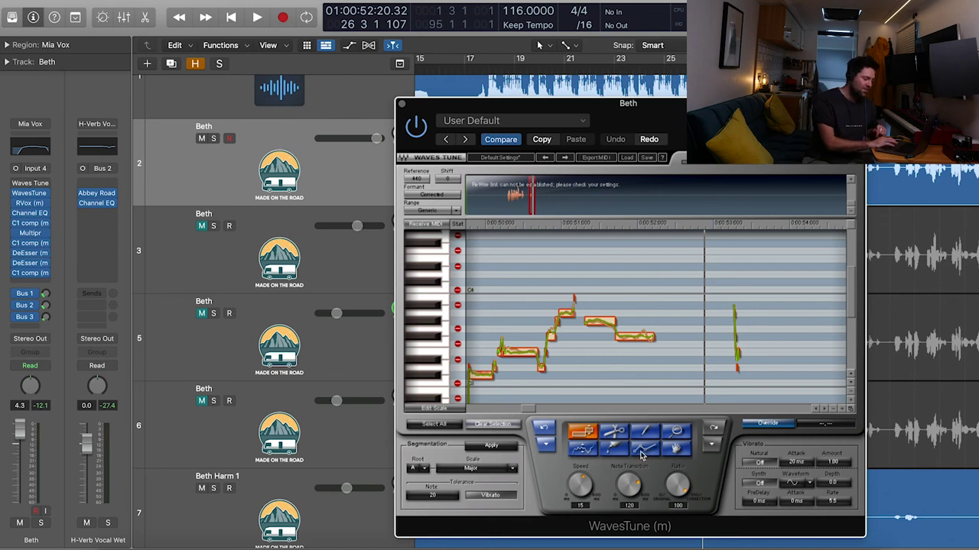
Set the segmentation note tolerance to 29, switching the vibrato tolerance option on and off again
click(818, 409)
click(818, 409)
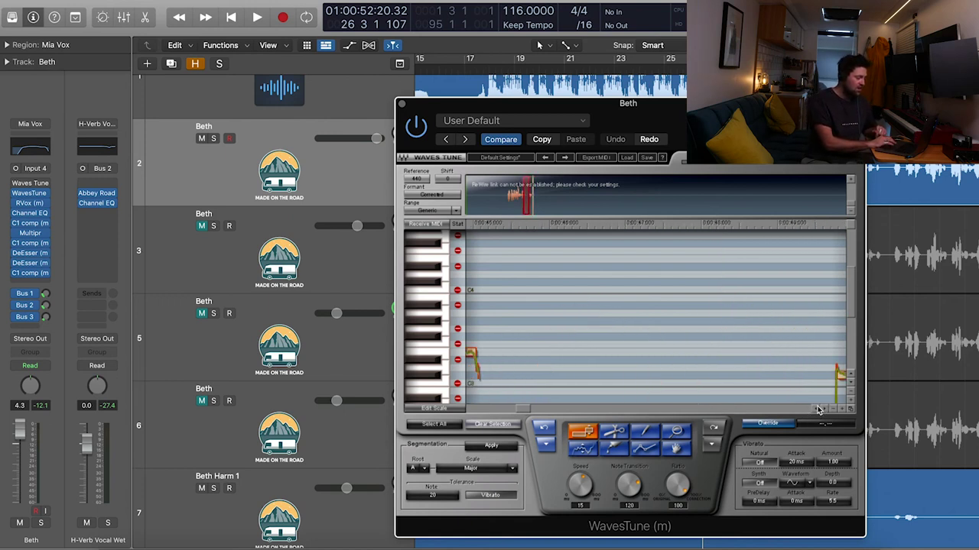
click(818, 409)
click(818, 409)
click(817, 409)
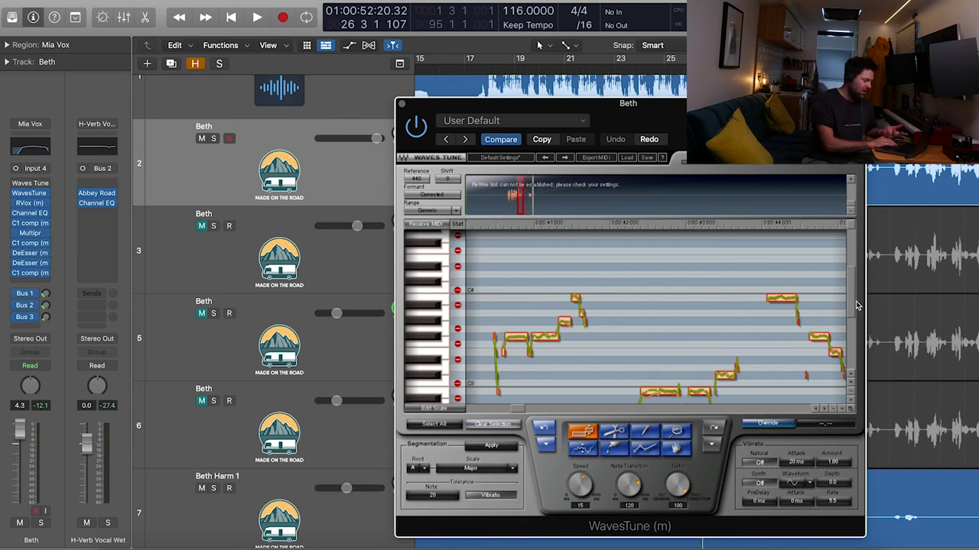
drag(852, 303, 851, 318)
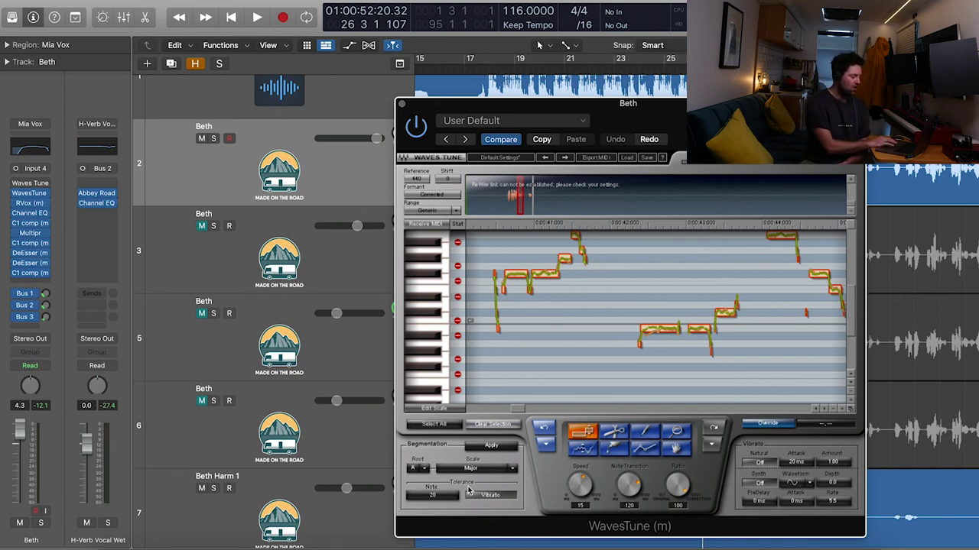
click(489, 497)
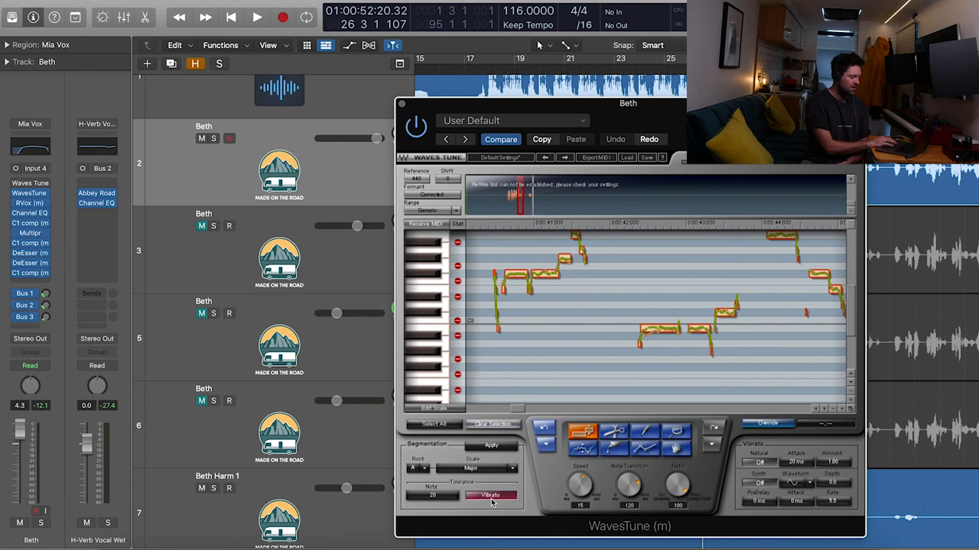
click(448, 497)
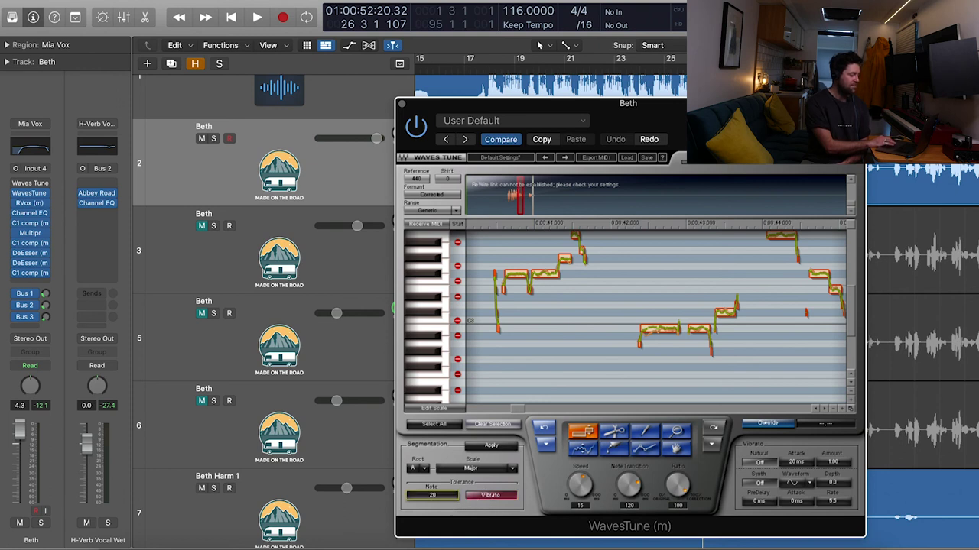
mouse_move(448, 497)
mouse_down()
mouse_move(448, 536)
mouse_move(435, 499)
mouse_up()
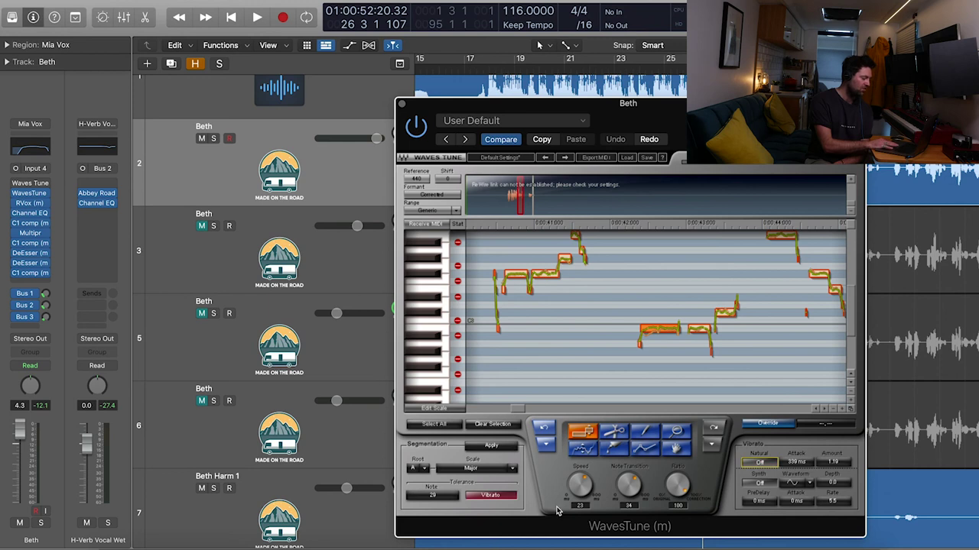
click(493, 496)
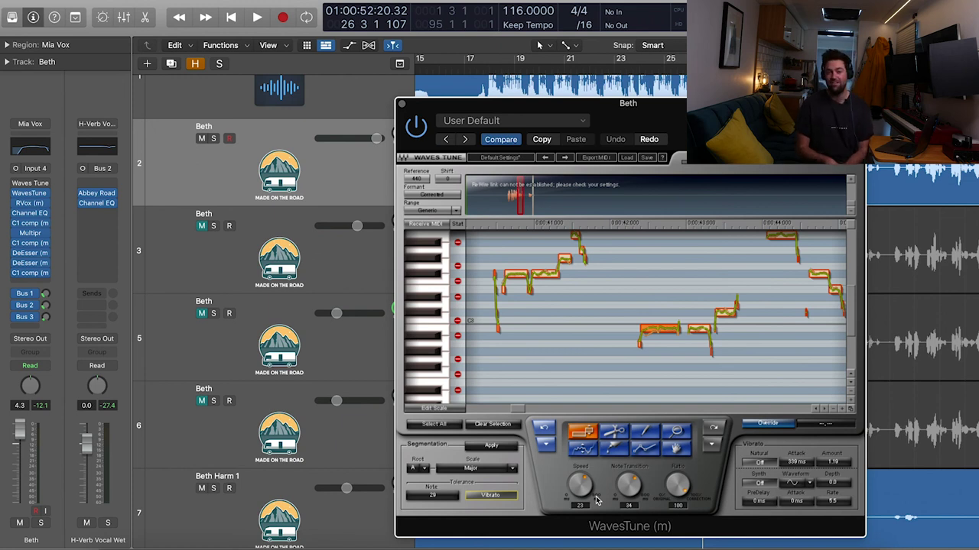
Move the boundary between the two adjoining notes near 0:41 earlier, so the higher note starts sooner
scroll(739, 344, up, 2)
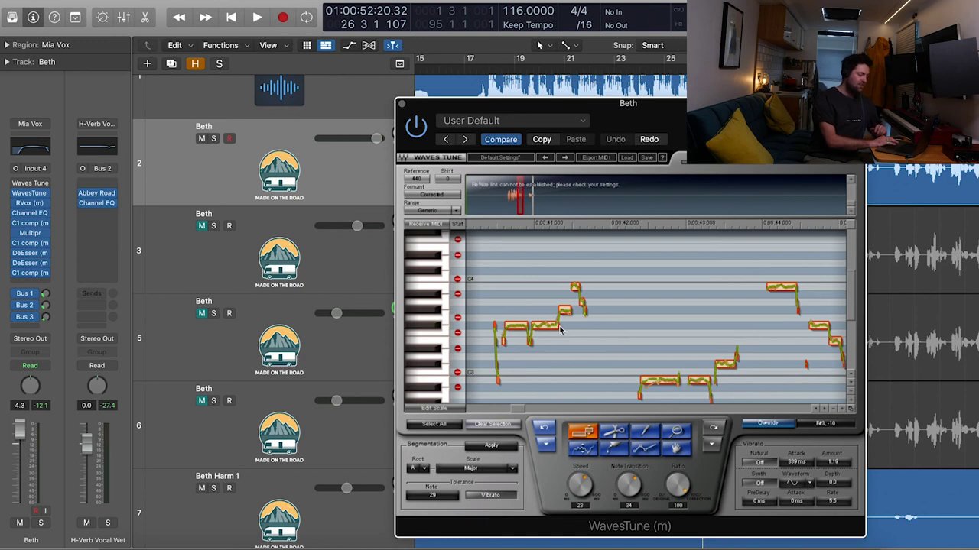
click(845, 412)
click(843, 410)
scroll(670, 362, left, 6)
scroll(670, 363, right, 3)
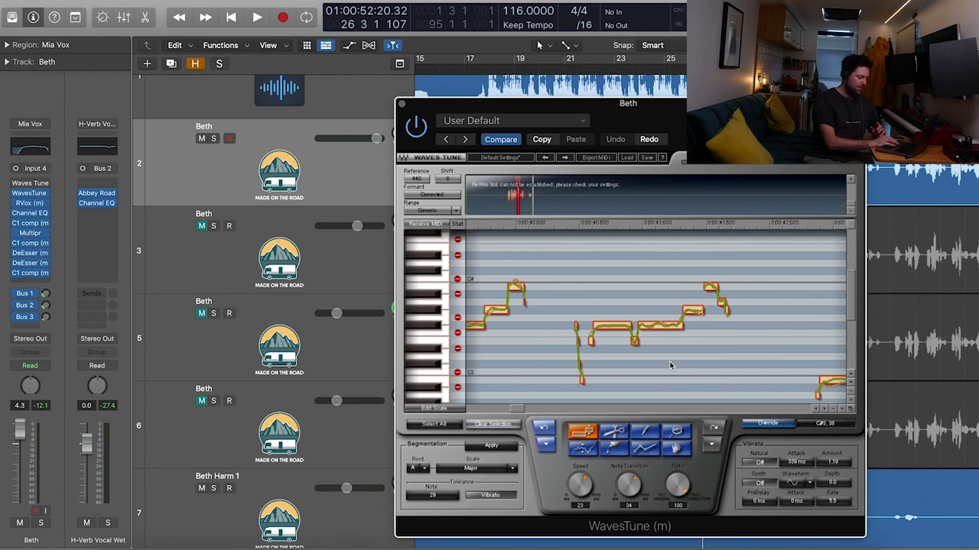
scroll(669, 361, left, 2)
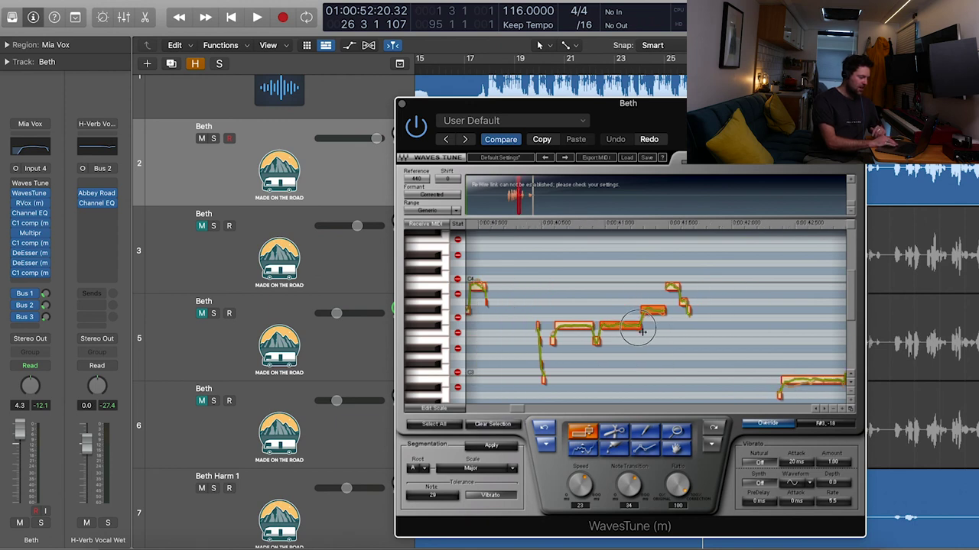
drag(630, 336, 627, 336)
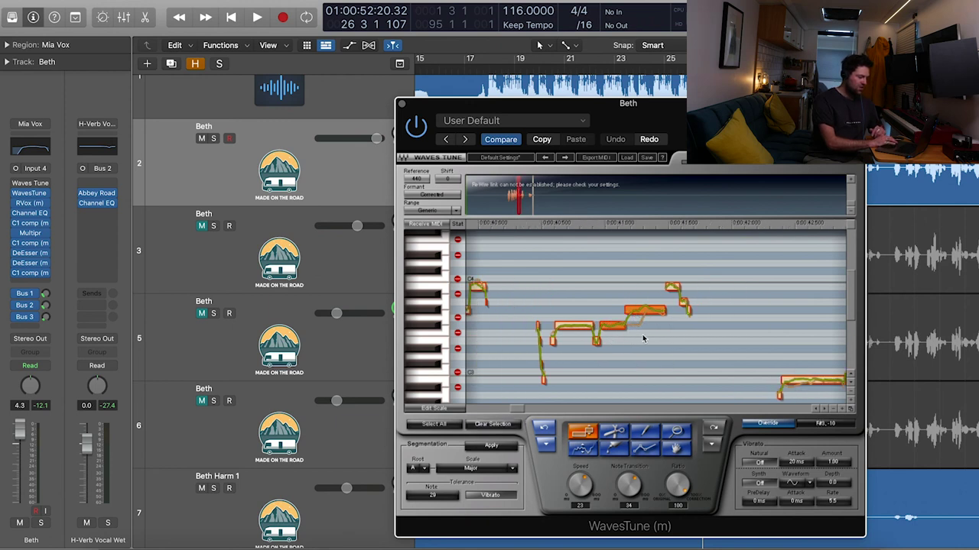
click(643, 338)
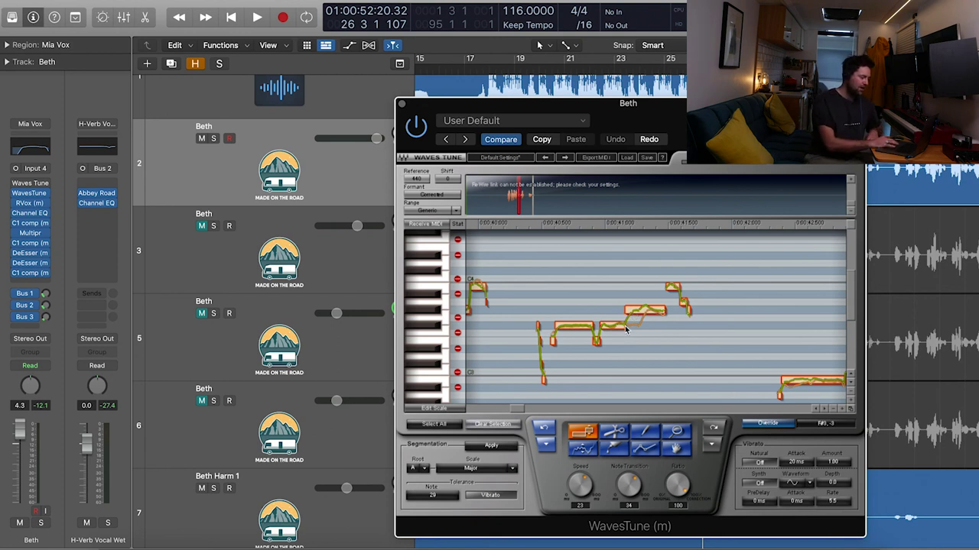
Move the boundary between the two notes near 0:41 back to its original point and clear the selection
click(625, 325)
drag(625, 325, 644, 334)
click(622, 376)
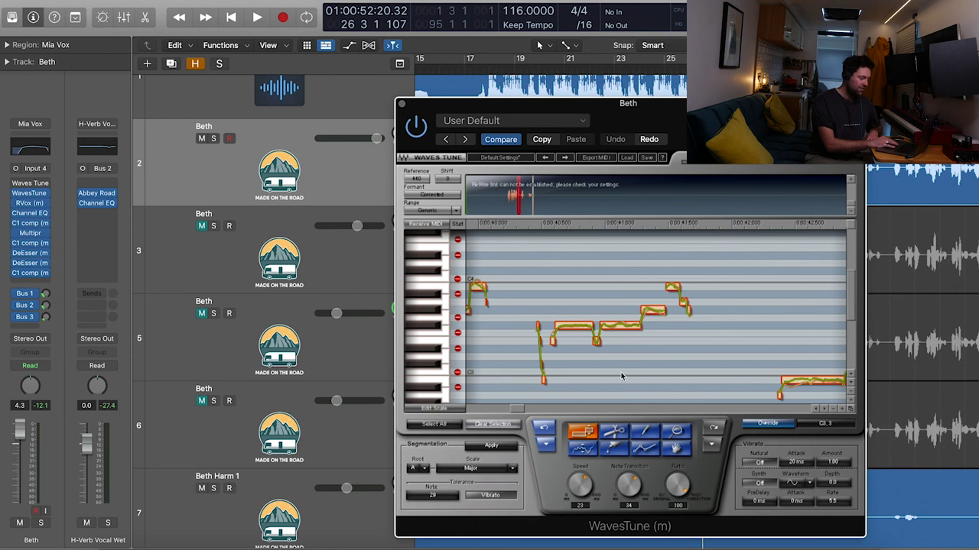
Split the lower note at about 0:41 with the slice tool and move its second part down two semitones
click(614, 434)
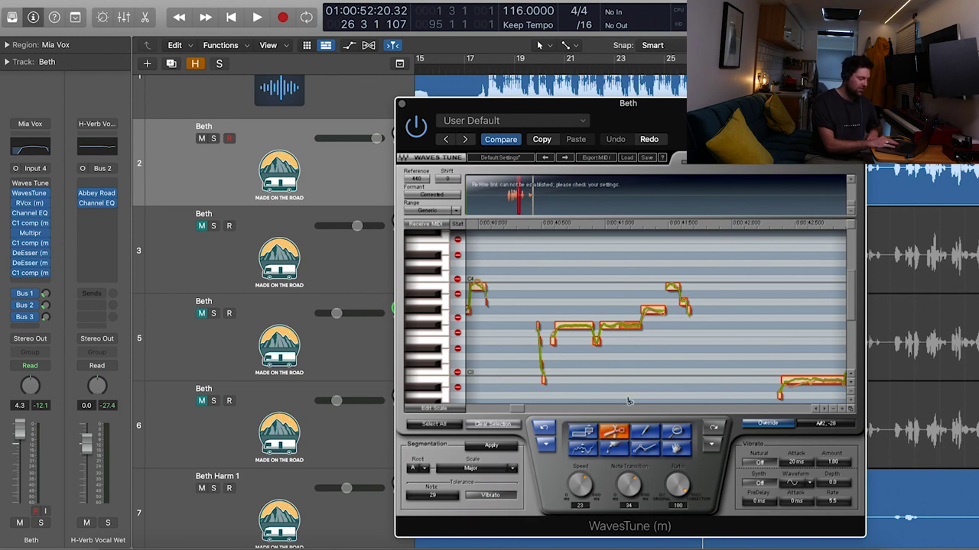
click(581, 432)
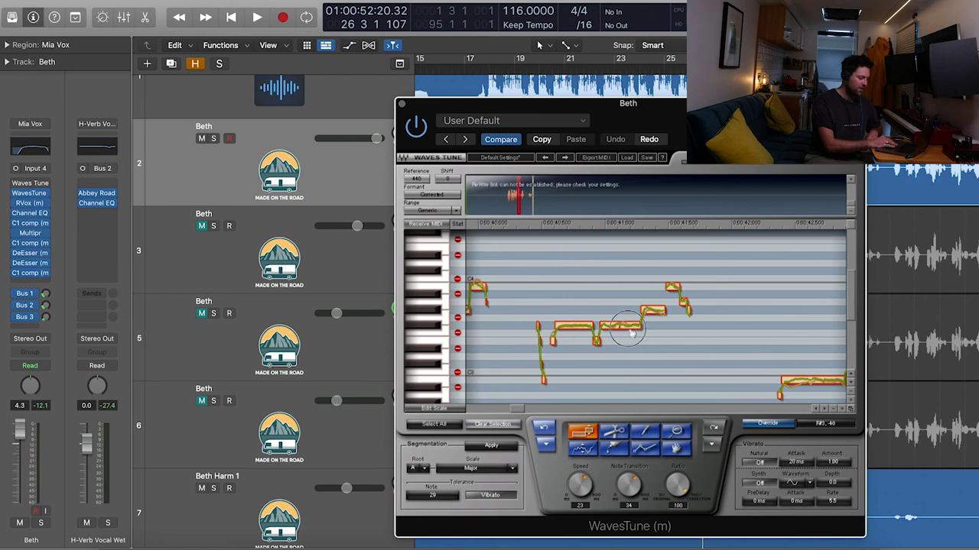
drag(629, 325, 632, 345)
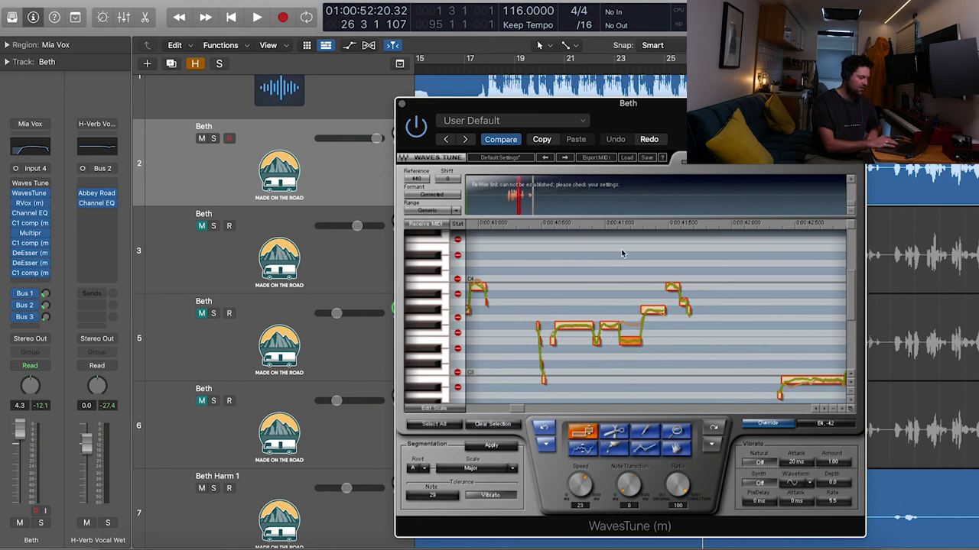
Play the vocal from about bar 20 to bar 21 to hear the split note with its lowered second part
click(616, 69)
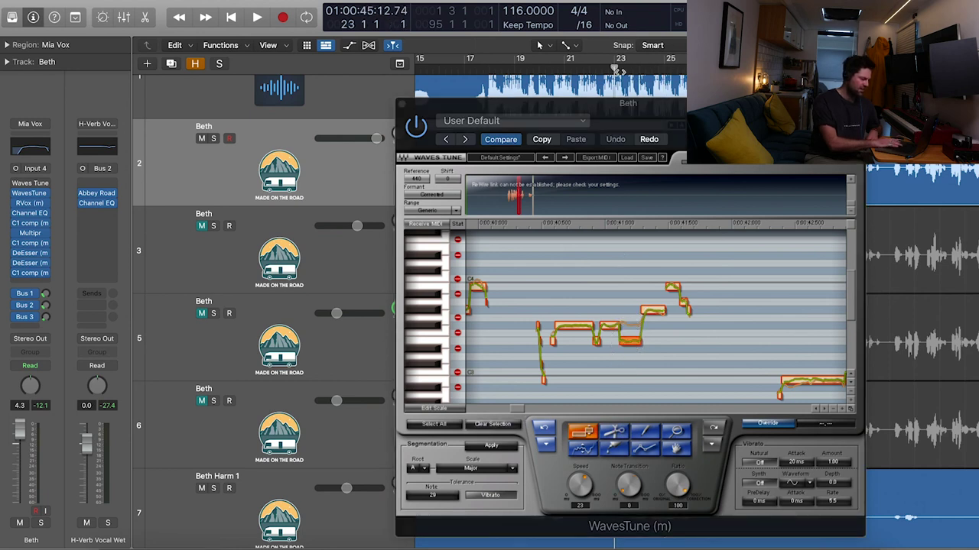
key(space)
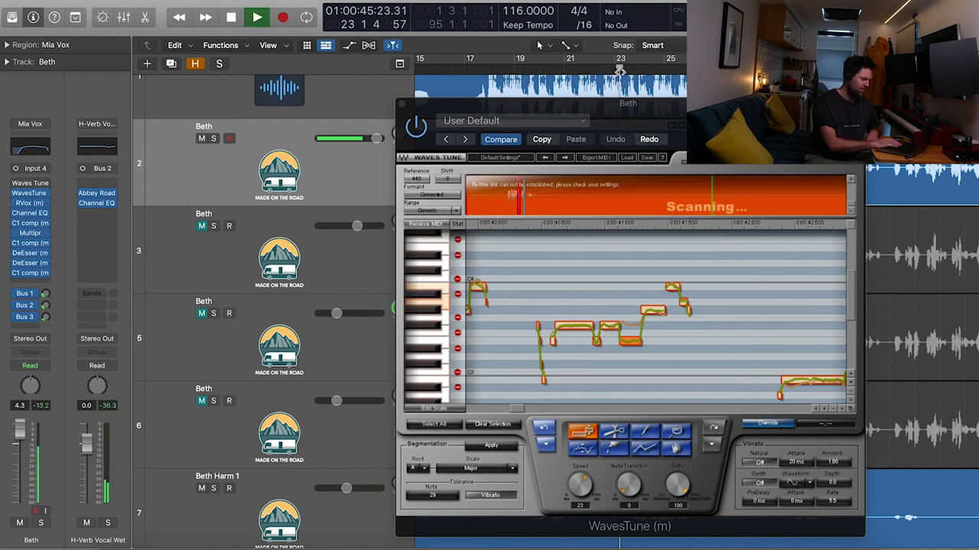
click(537, 70)
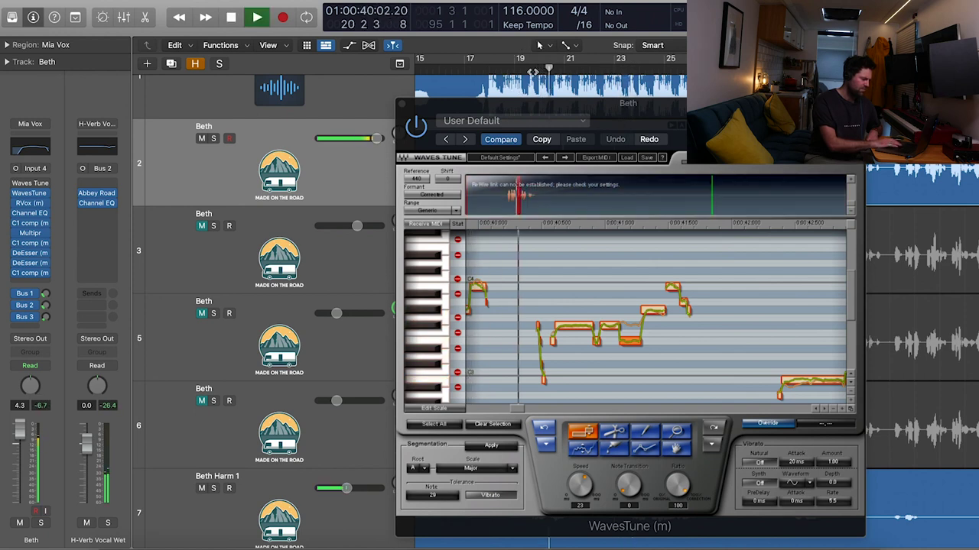
key(space)
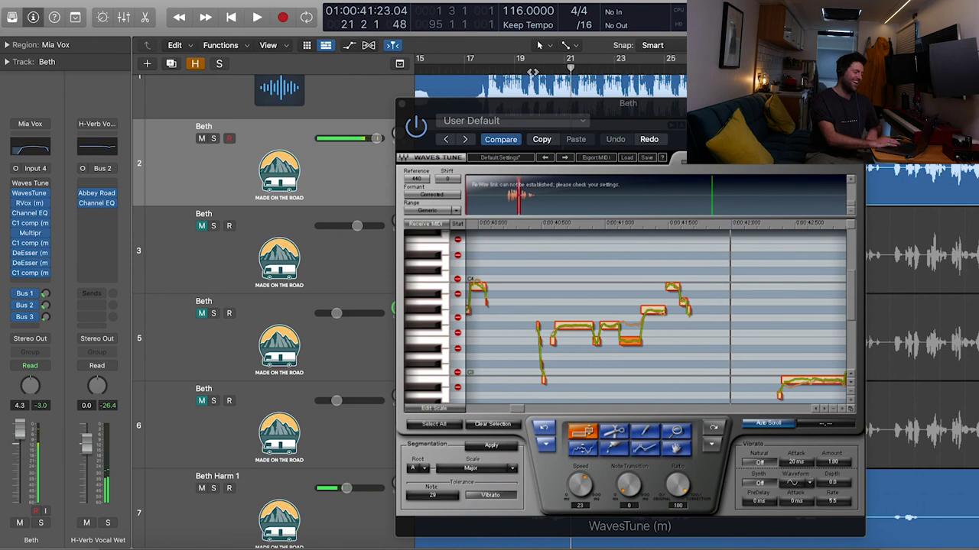
Select the lowered note and the higher note following it near 0:41, and shift the boundary between them slightly earlier and later
drag(647, 372, 608, 315)
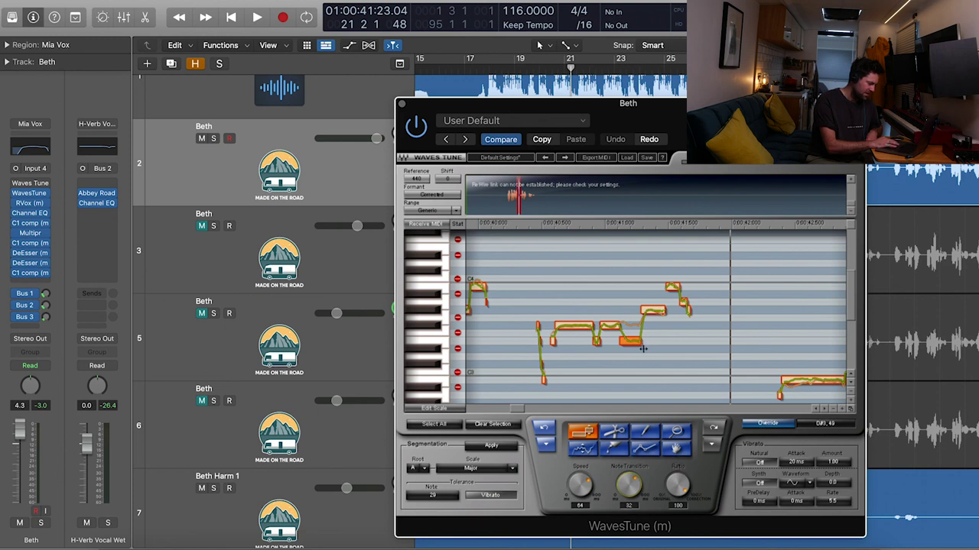
click(649, 312)
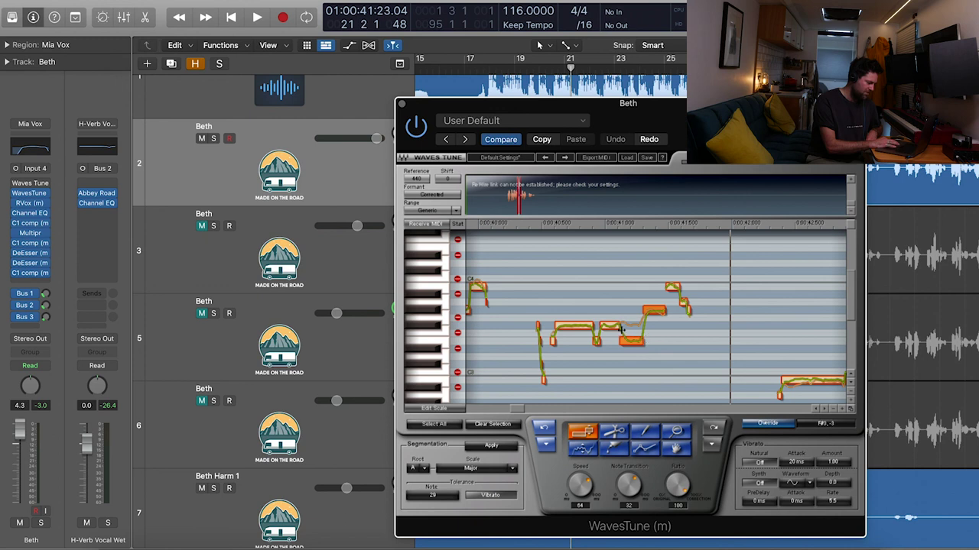
click(644, 315)
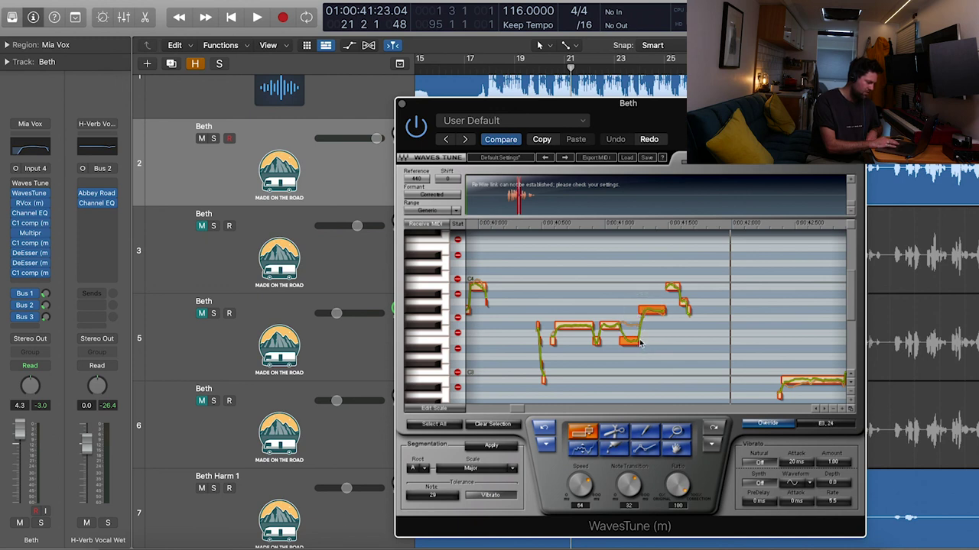
drag(642, 314, 646, 318)
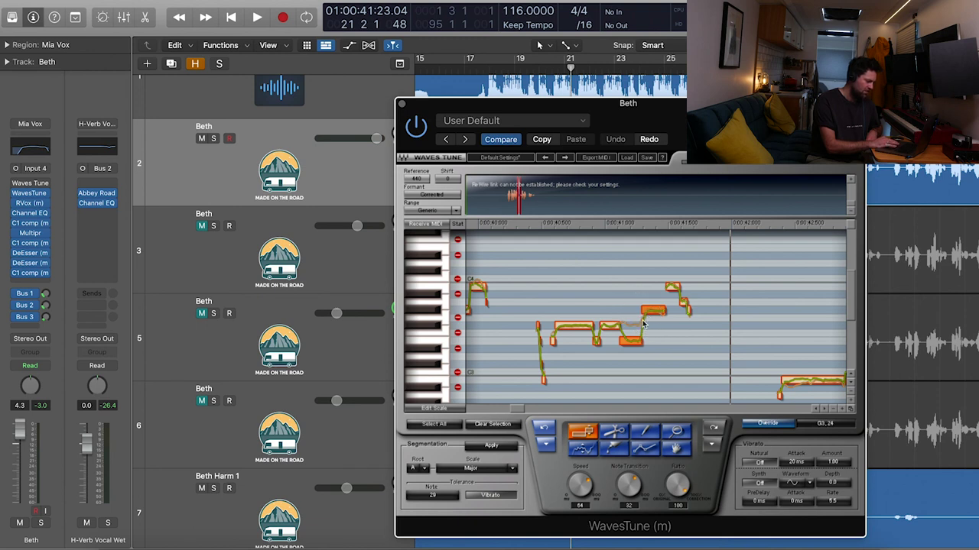
Play the phrase again from about bar 20 to check the transition between the two selected notes
click(545, 69)
key(space)
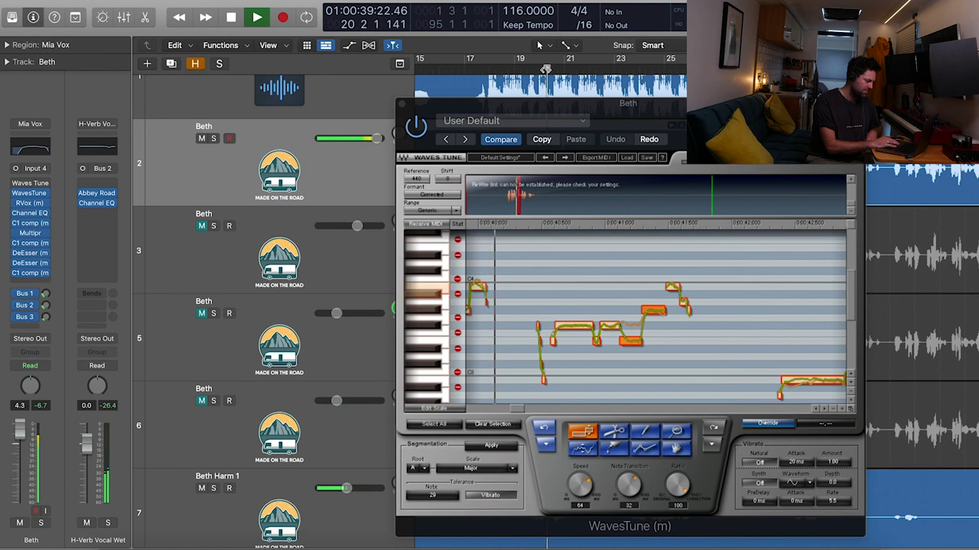
key(space)
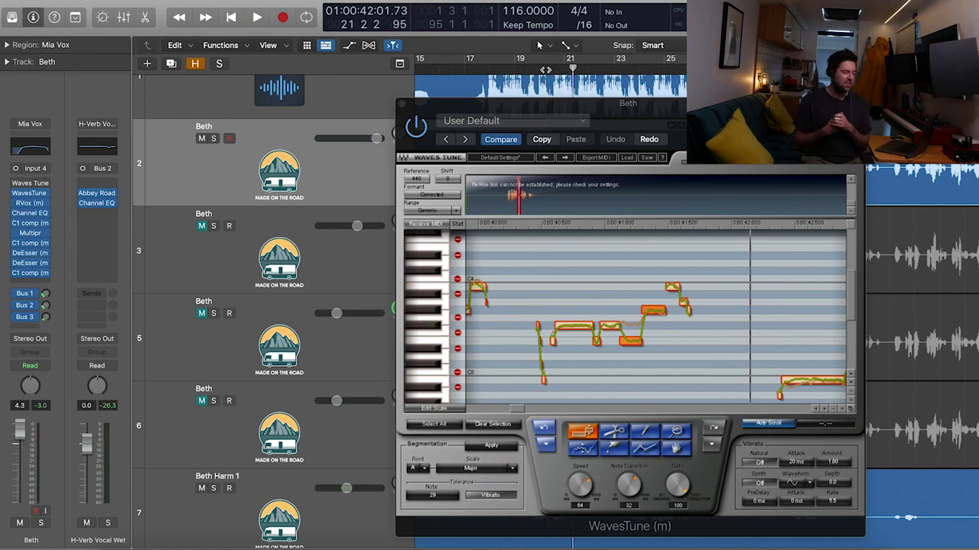